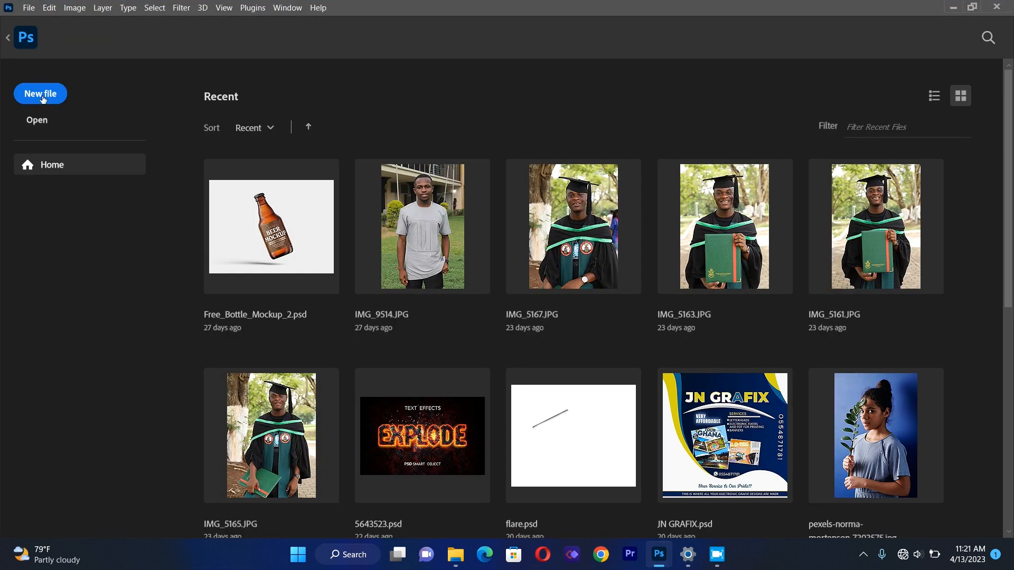
Create a new 2000 x 2000 px document at 300 ppi in RGB with a white background.
left_click(42, 98)
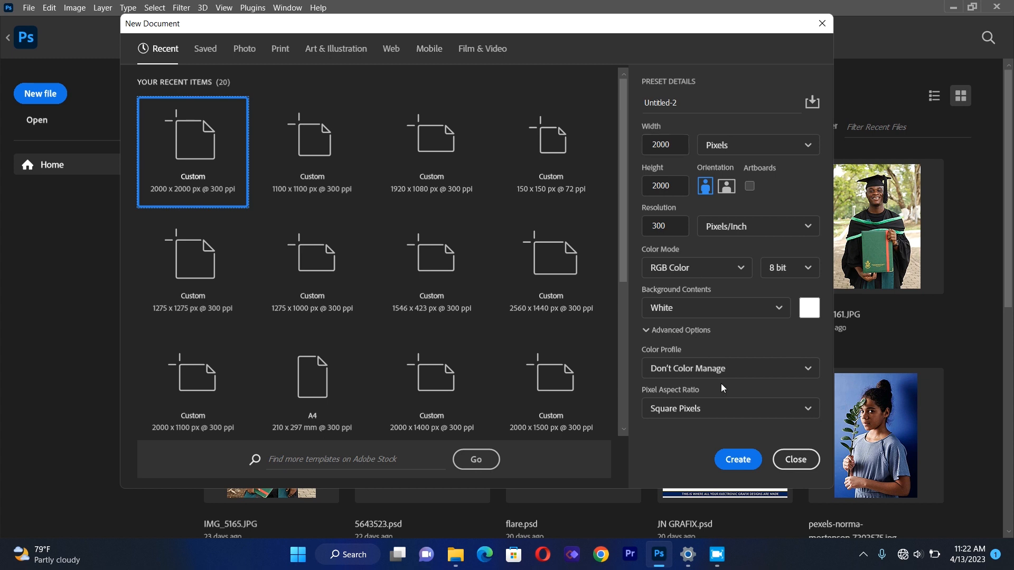
left_click(748, 465)
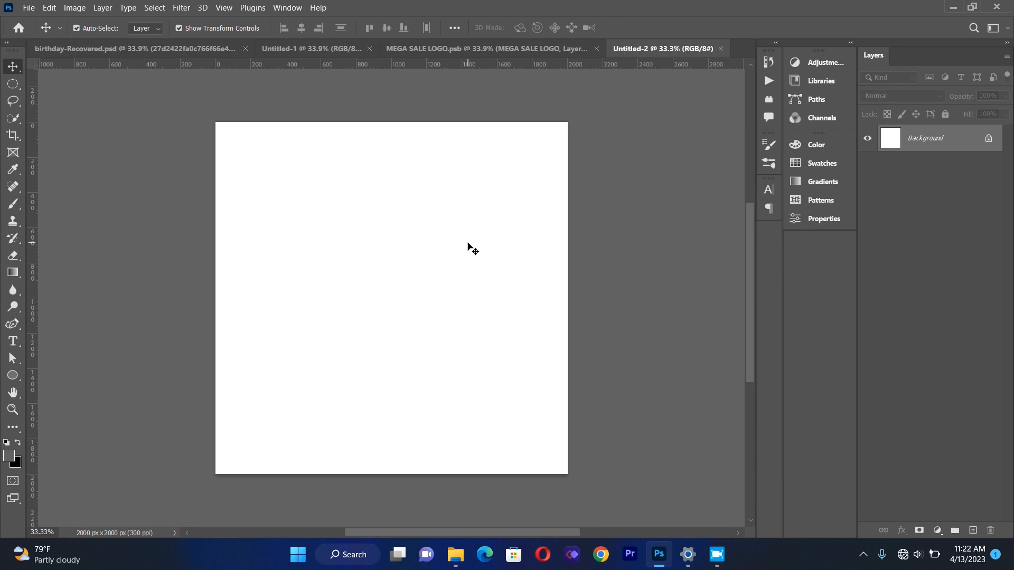
Add a new guide layout with one column, one row, 20 px gutters and 20 px margins on all sides.
left_click(228, 9)
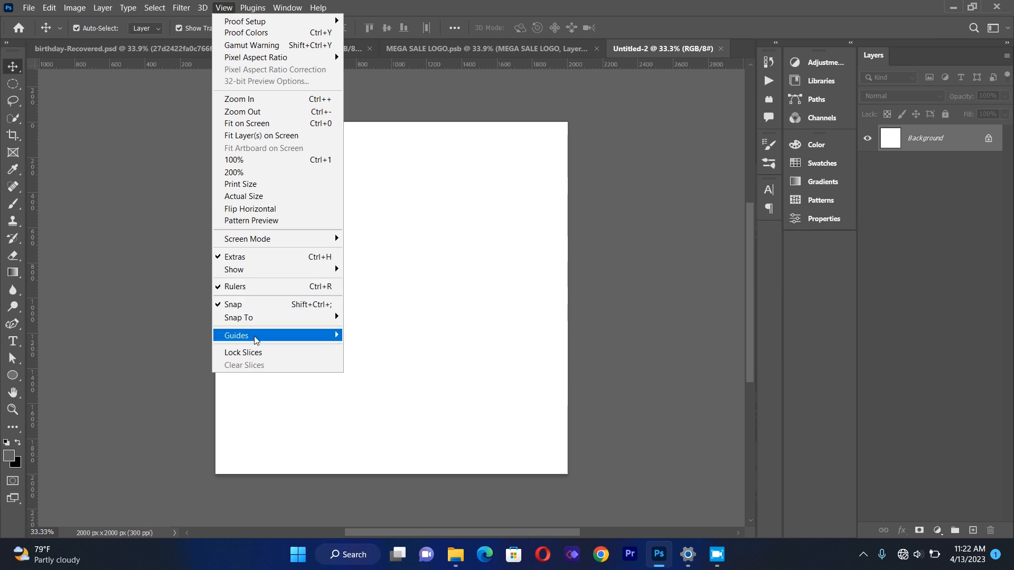
mouse_move(259, 337)
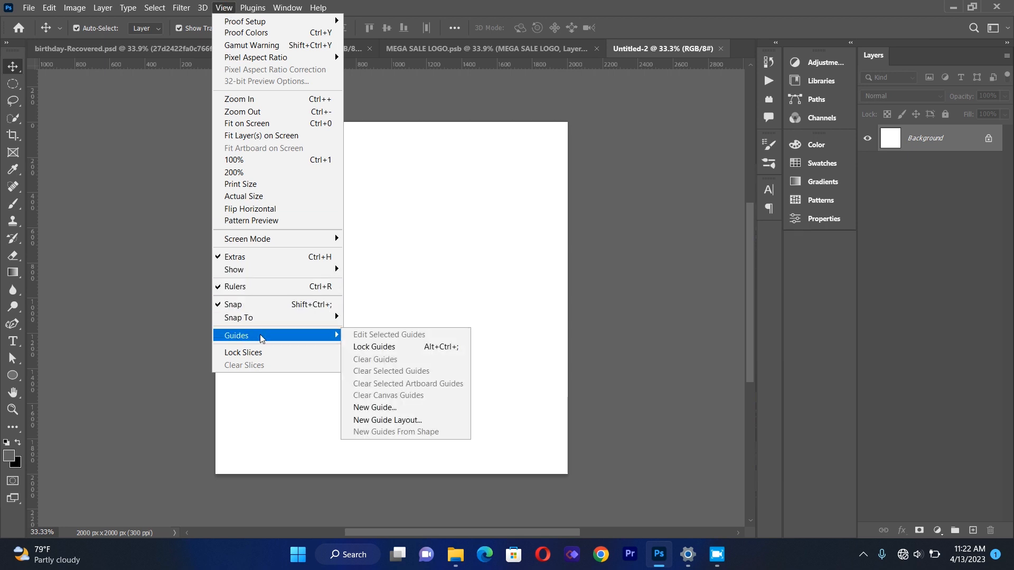
left_click(388, 420)
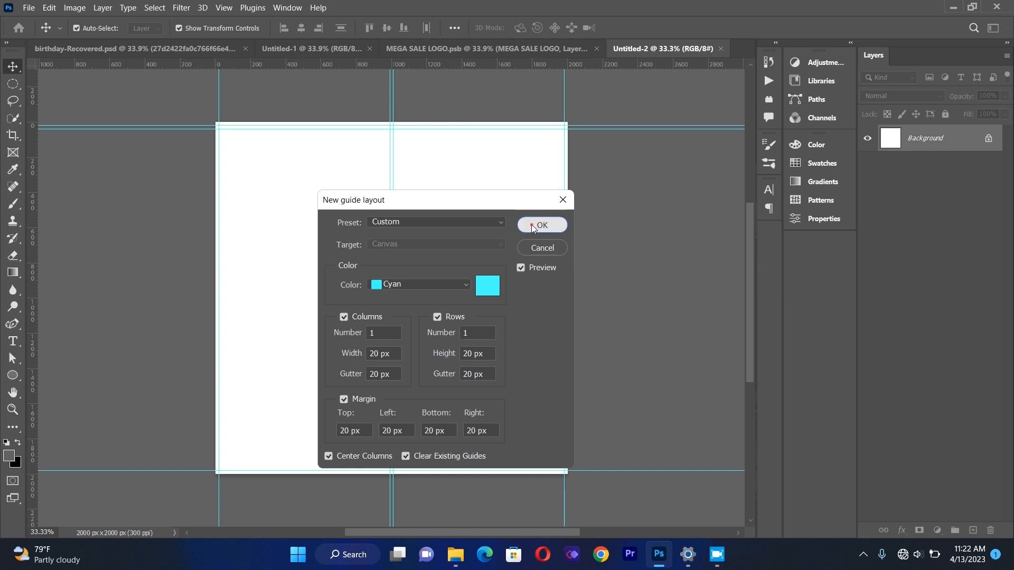
left_click(531, 224)
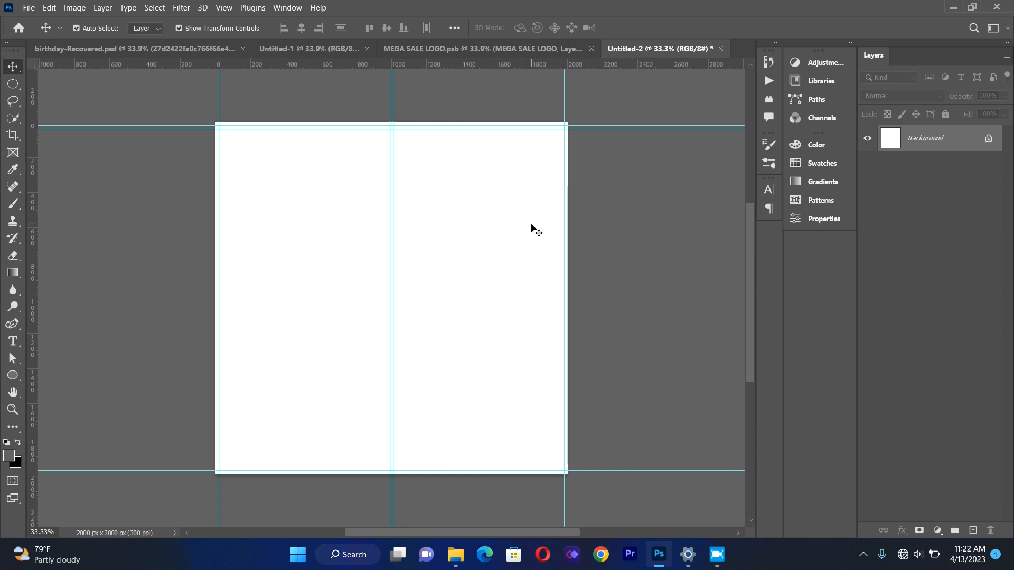
Place the orange ring-glow image as a linked layer and stretch it to fill the whole canvas.
left_click(29, 8)
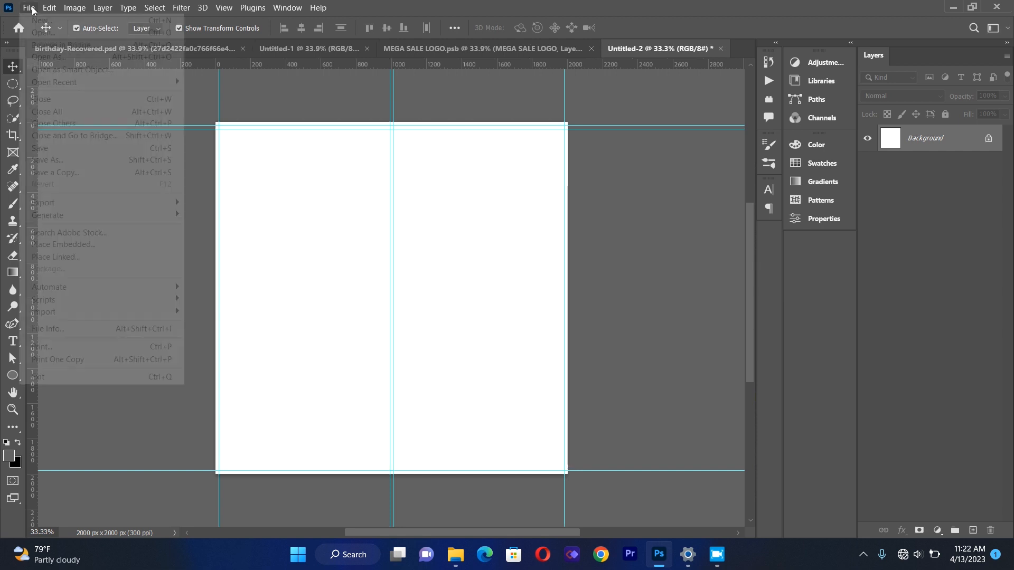
left_click(56, 257)
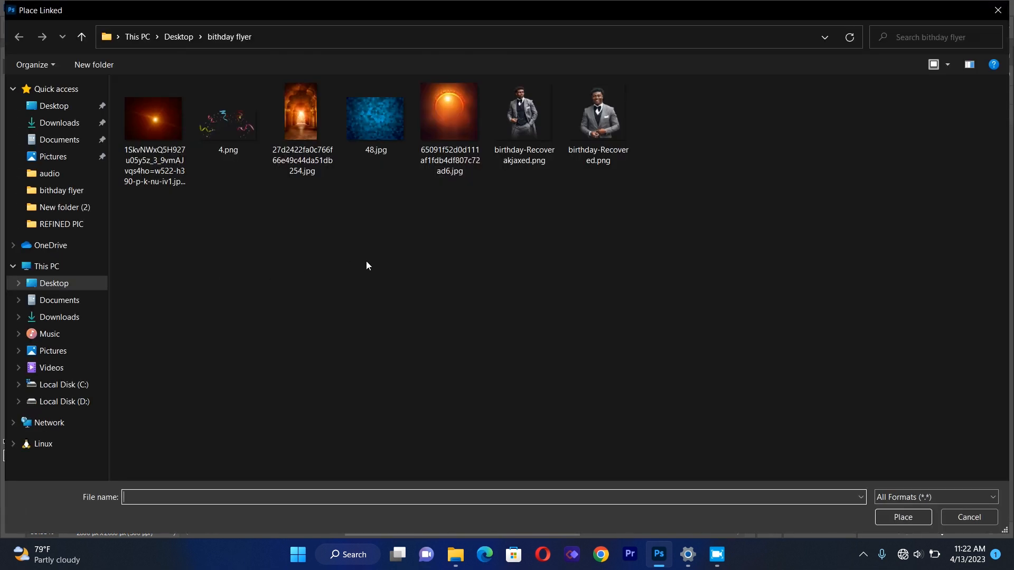
double_click(448, 122)
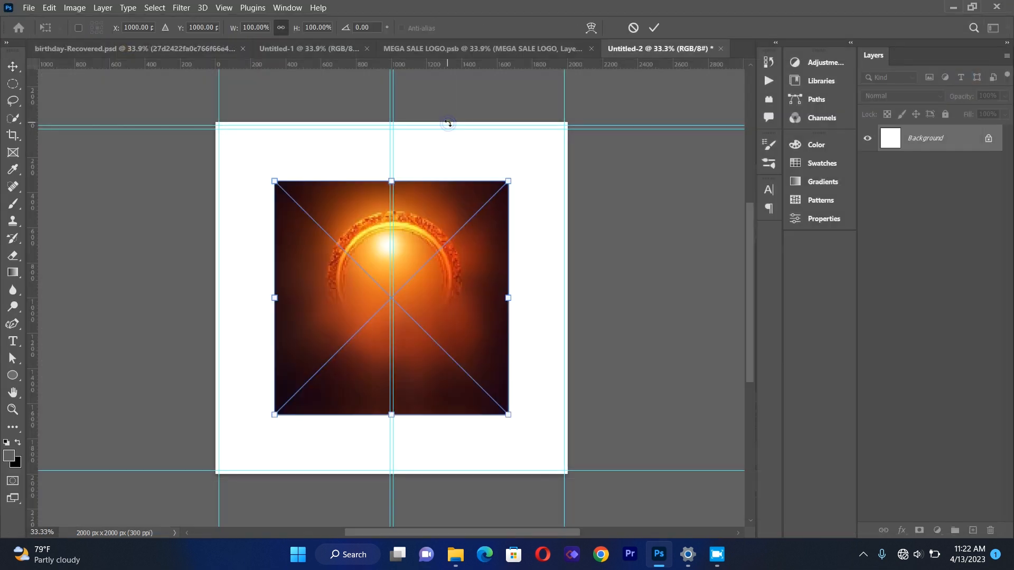
left_click_drag(275, 180, 216, 123)
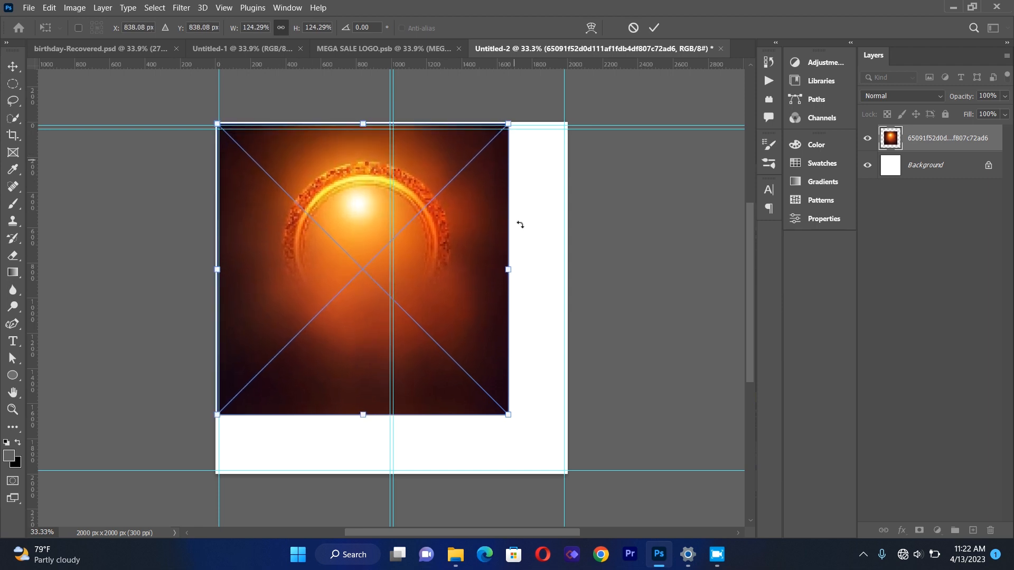
left_click_drag(509, 268, 567, 270)
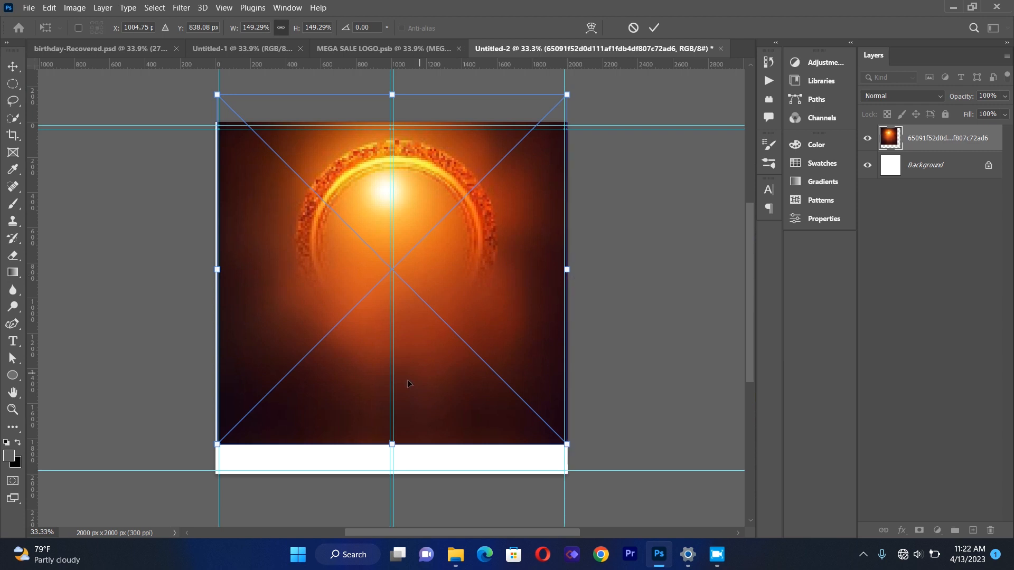
left_click_drag(392, 445, 399, 481)
left_click(654, 27)
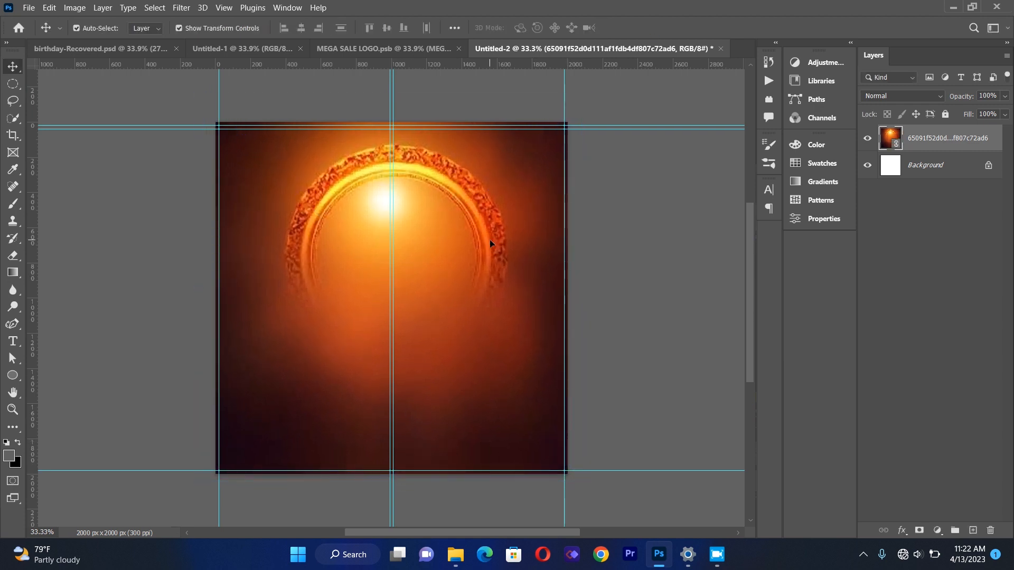
Apply a Gaussian Blur of about 45.6 pixels radius to the glow layer.
left_click(181, 8)
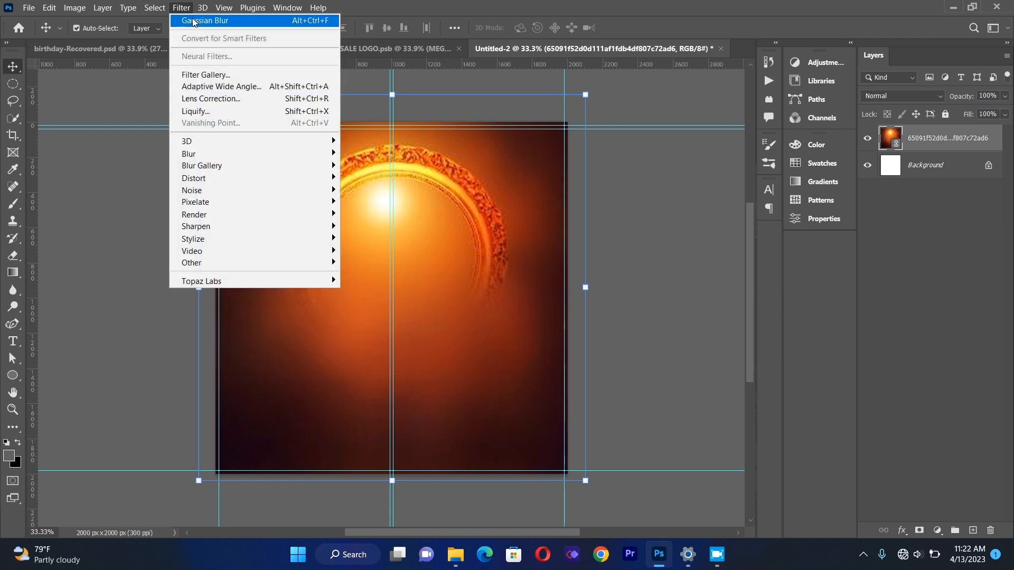
mouse_move(210, 154)
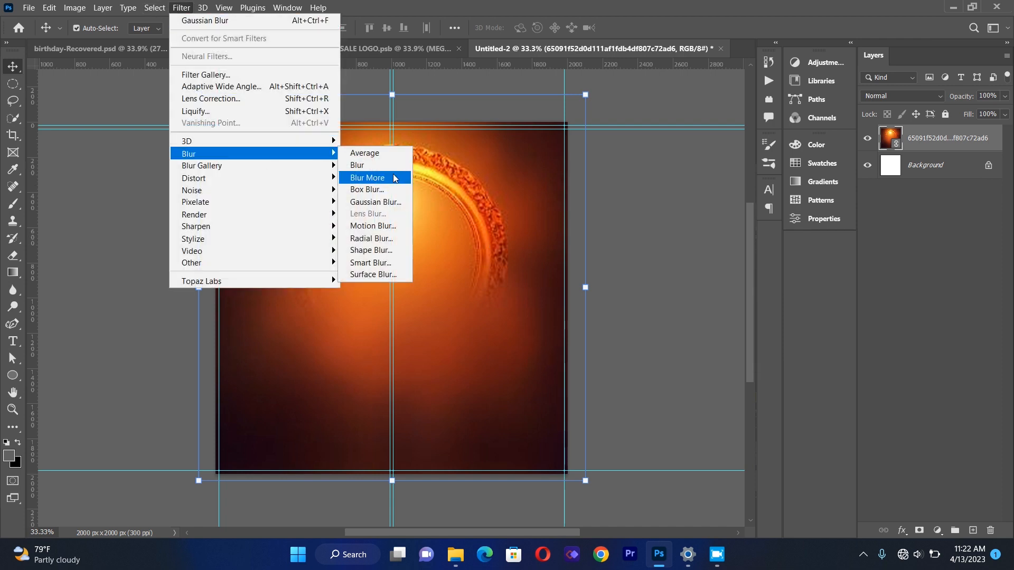
left_click(391, 202)
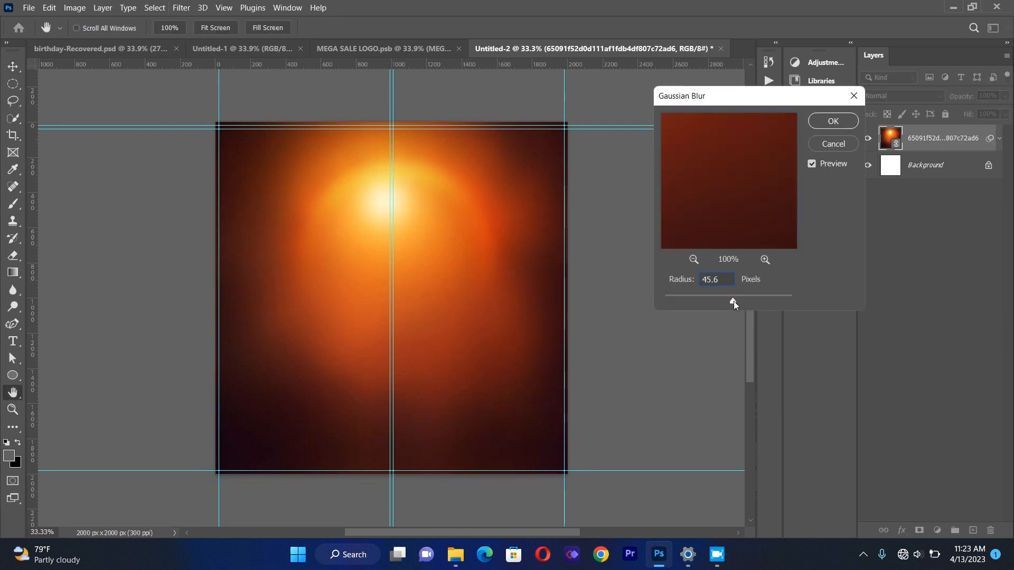
left_click_drag(736, 301, 737, 301)
left_click_drag(736, 301, 737, 303)
left_click(833, 122)
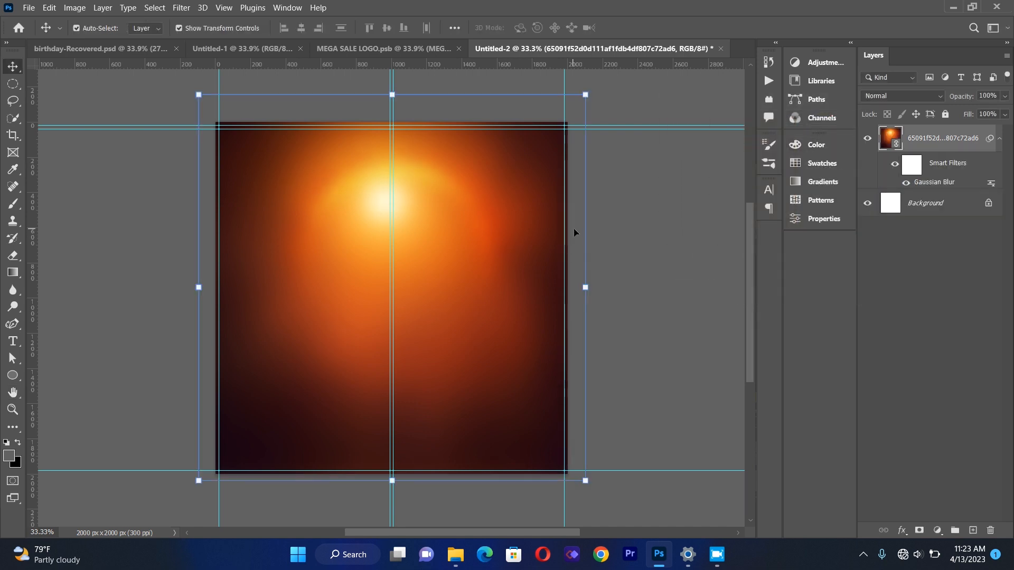
Place the arched corridor image as a linked layer and stretch it to fill the canvas width.
left_click(29, 8)
left_click(59, 258)
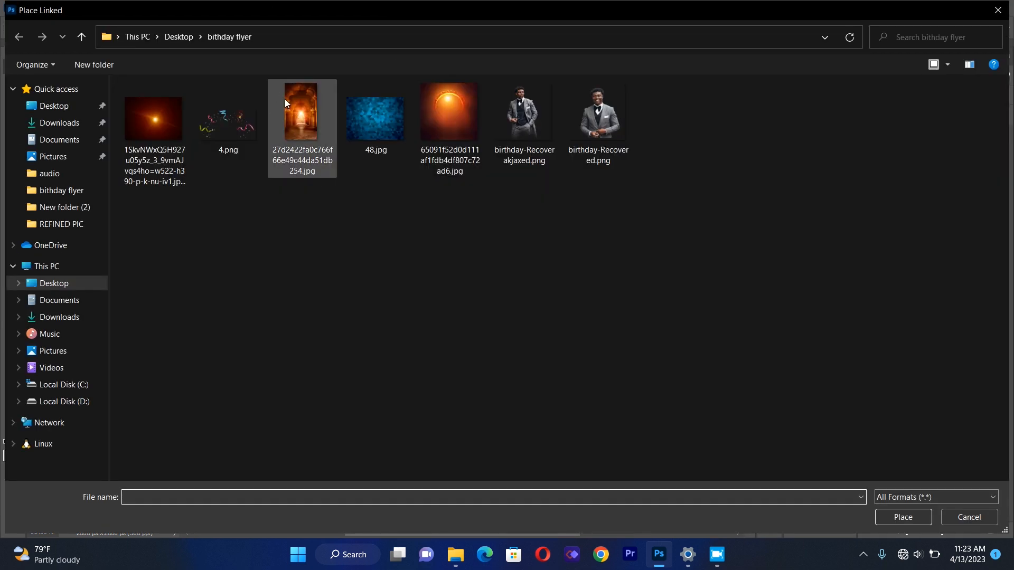
double_click(296, 107)
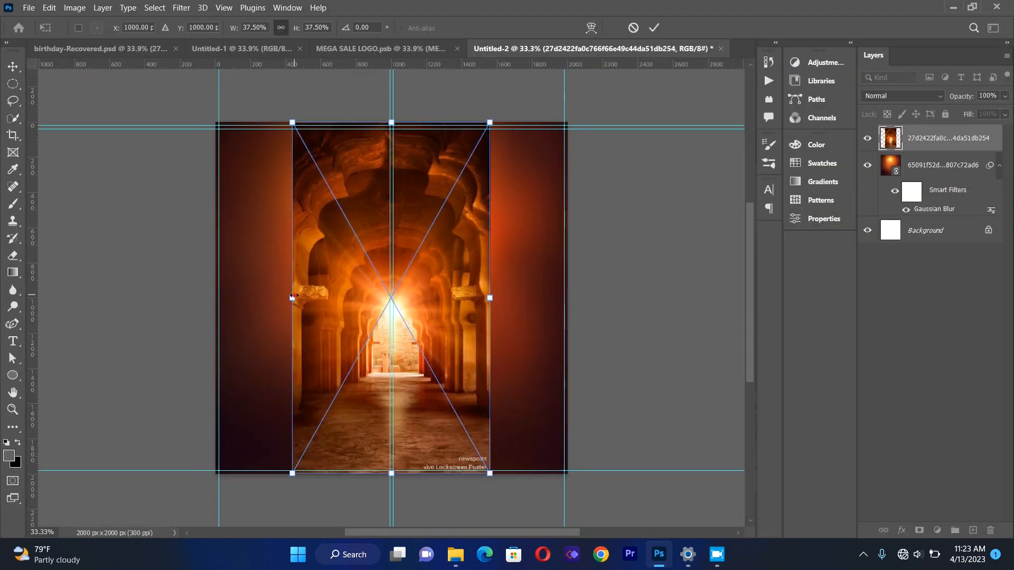
left_click_drag(292, 297, 220, 298)
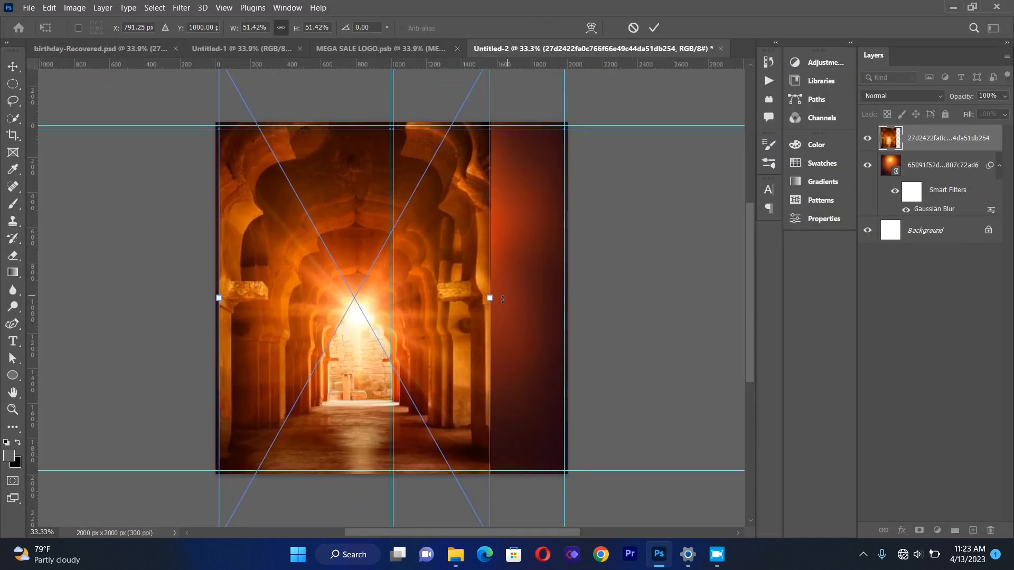
left_click_drag(491, 299, 572, 304)
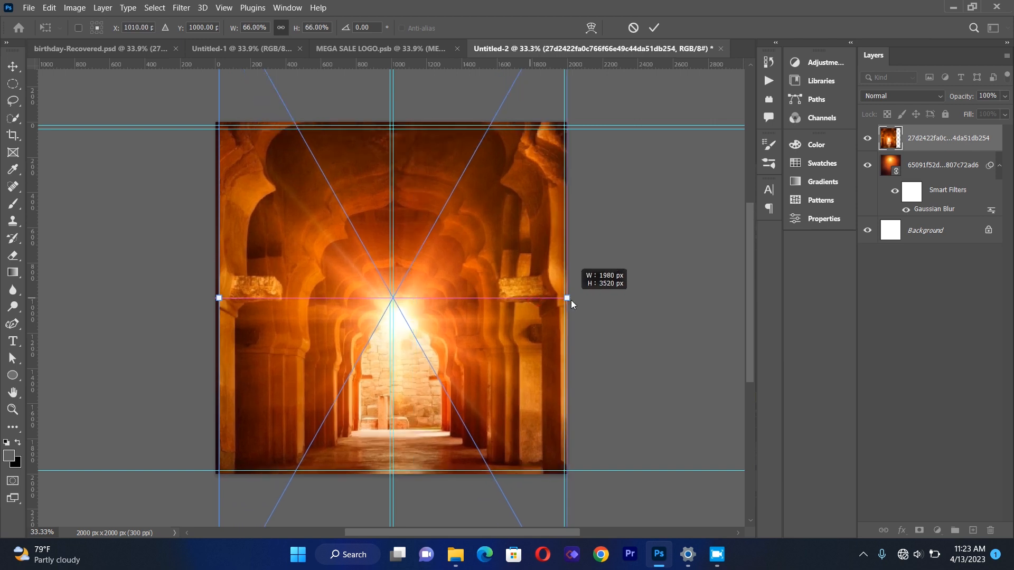
left_click(16, 67)
left_click_drag(336, 234, 334, 234)
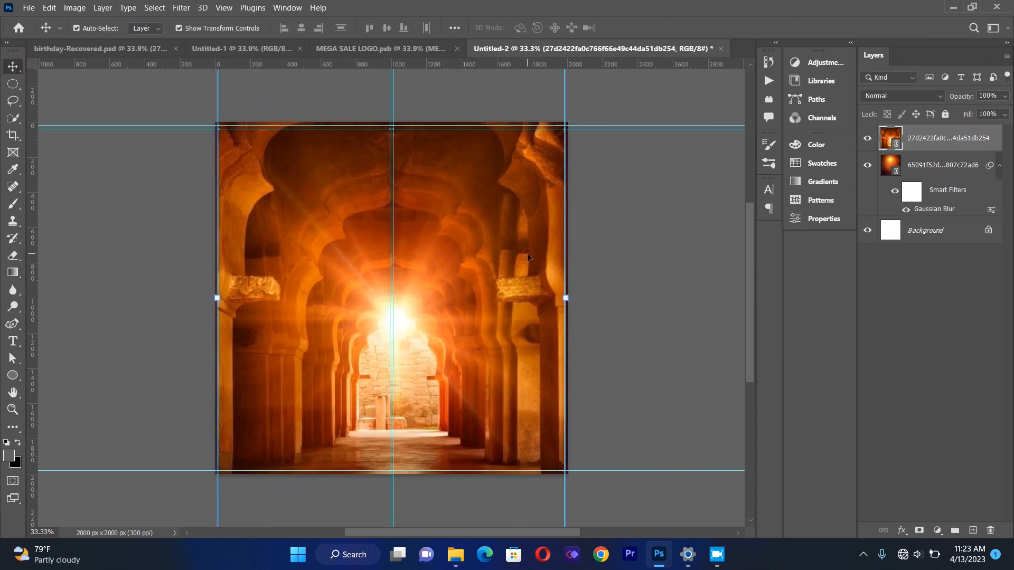
Set the corridor layer's blend mode to Dissolve and its opacity to 16%.
left_click(898, 101)
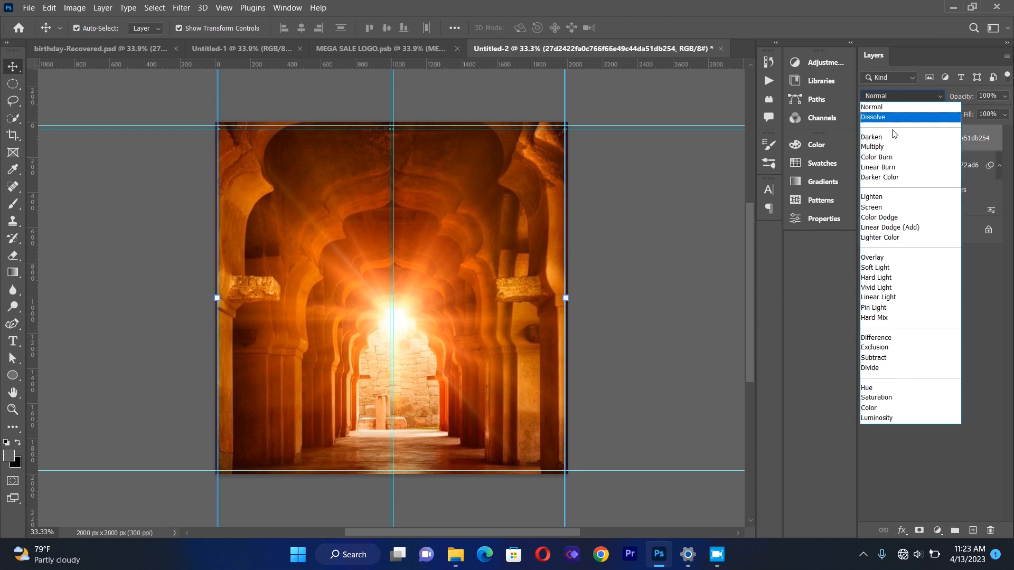
left_click(893, 118)
left_click(1006, 96)
left_click_drag(1004, 111, 954, 111)
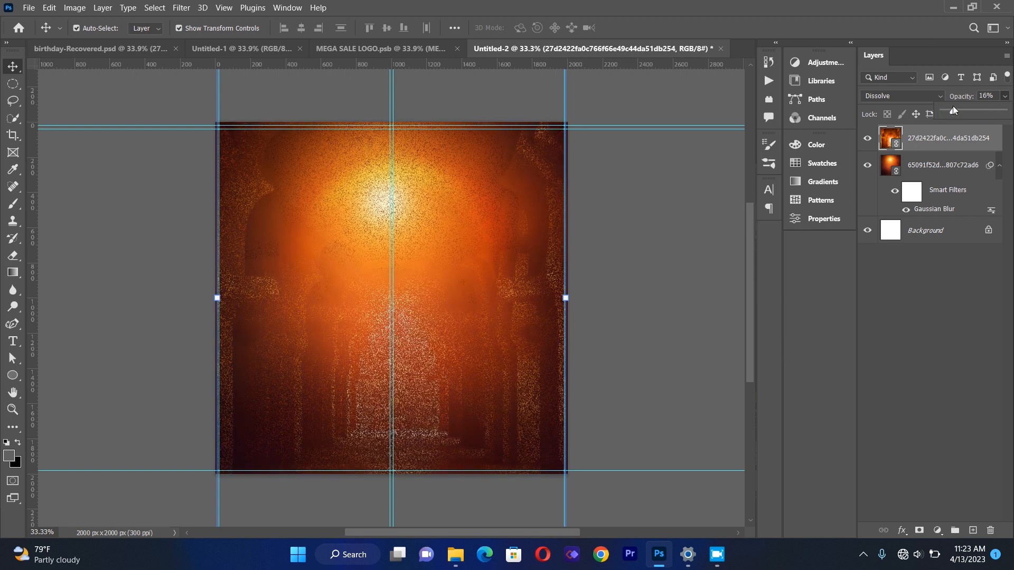
left_click(706, 265)
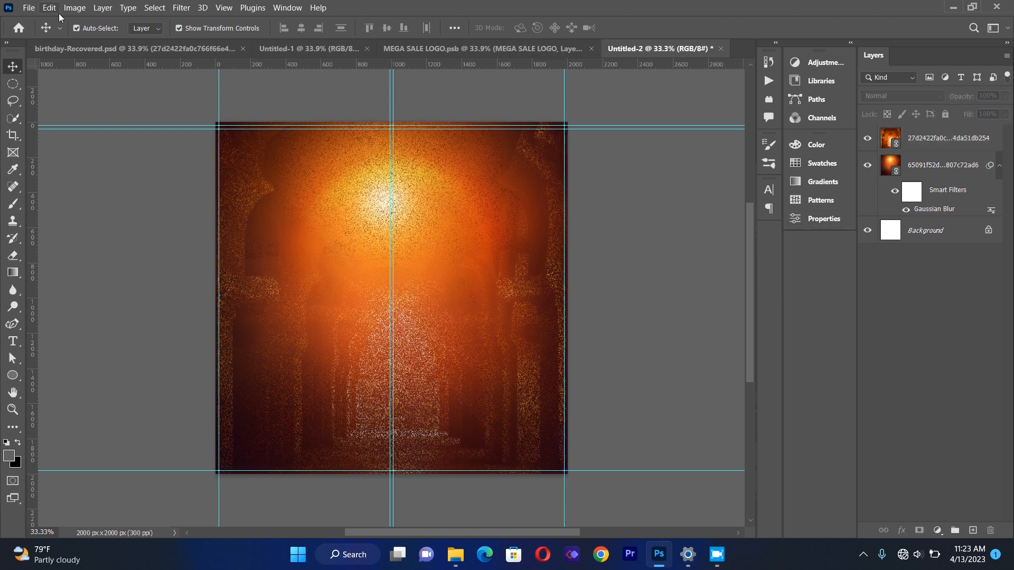
Place the blue triangle pattern image 48.jpg as a linked layer and stretch it to cover the canvas.
left_click(29, 7)
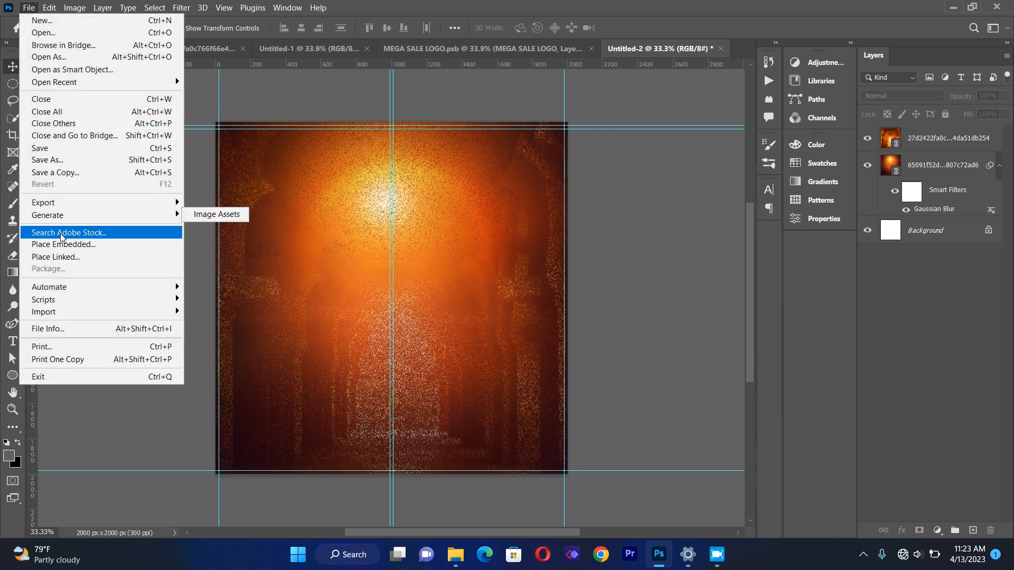
left_click(69, 257)
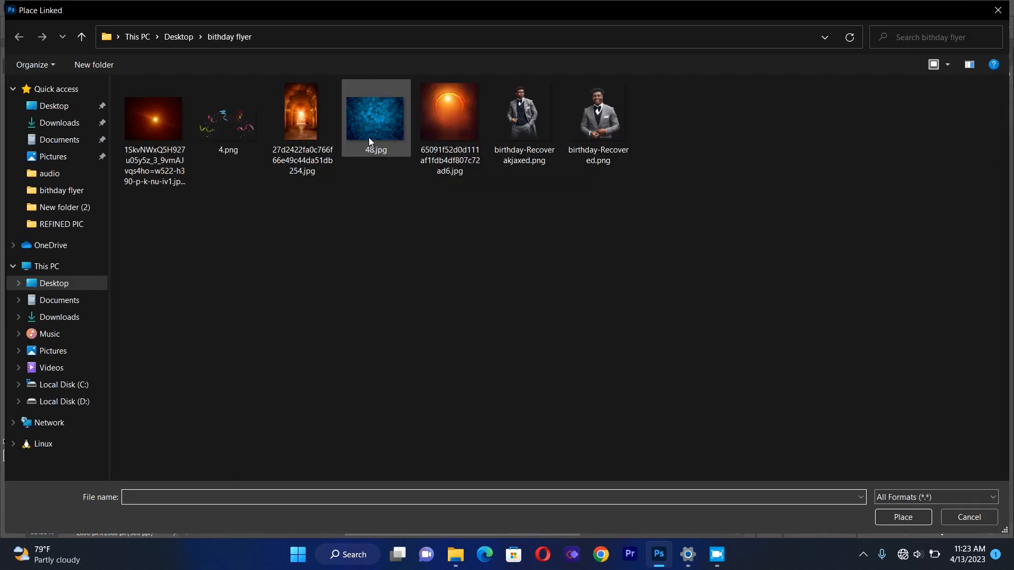
left_click(369, 140)
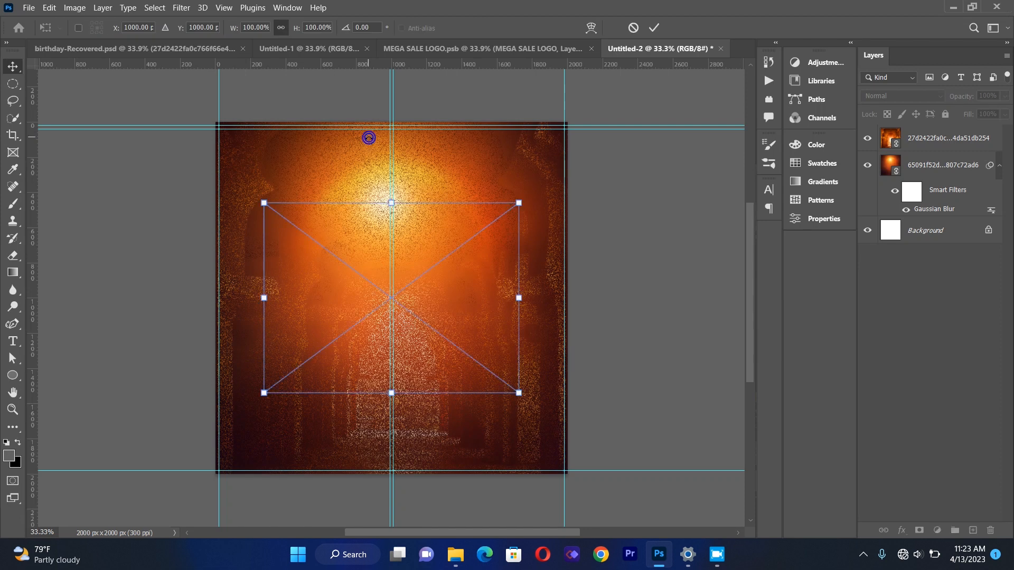
left_click_drag(392, 203, 401, 119)
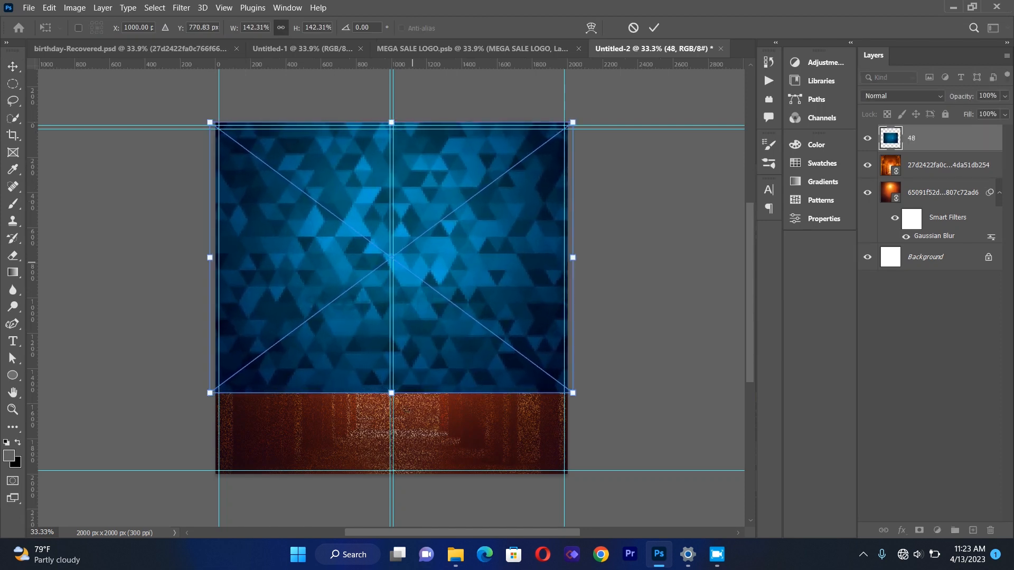
left_click_drag(391, 394, 402, 475)
key("Return")
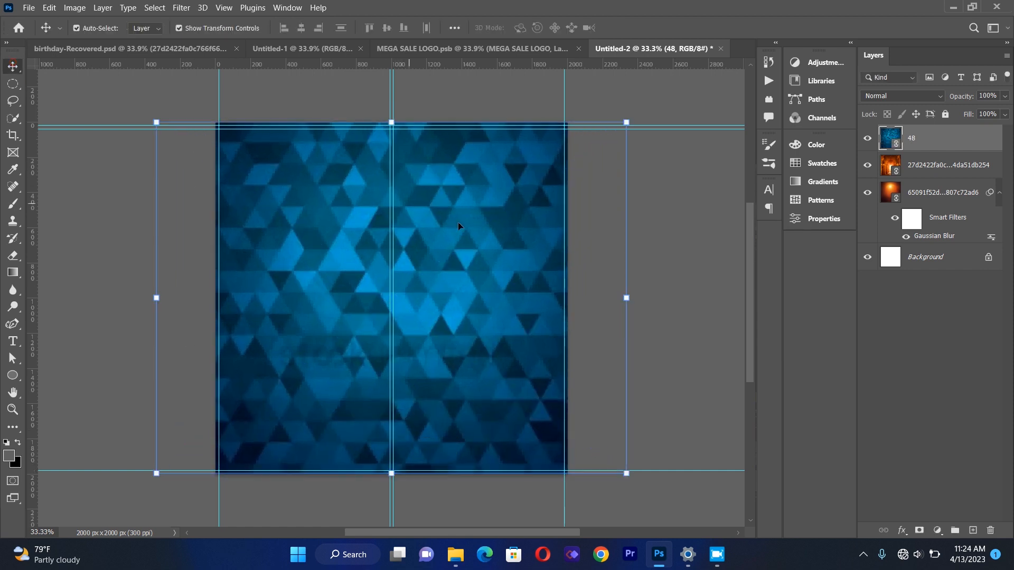
Set the blue pattern layer's blend mode to Soft Light.
left_click(898, 97)
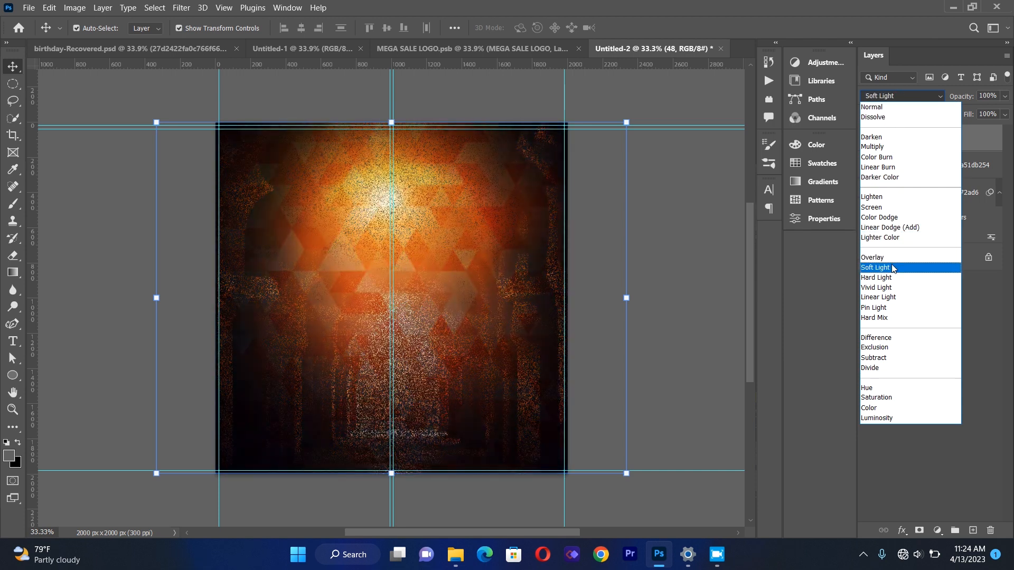
left_click(893, 269)
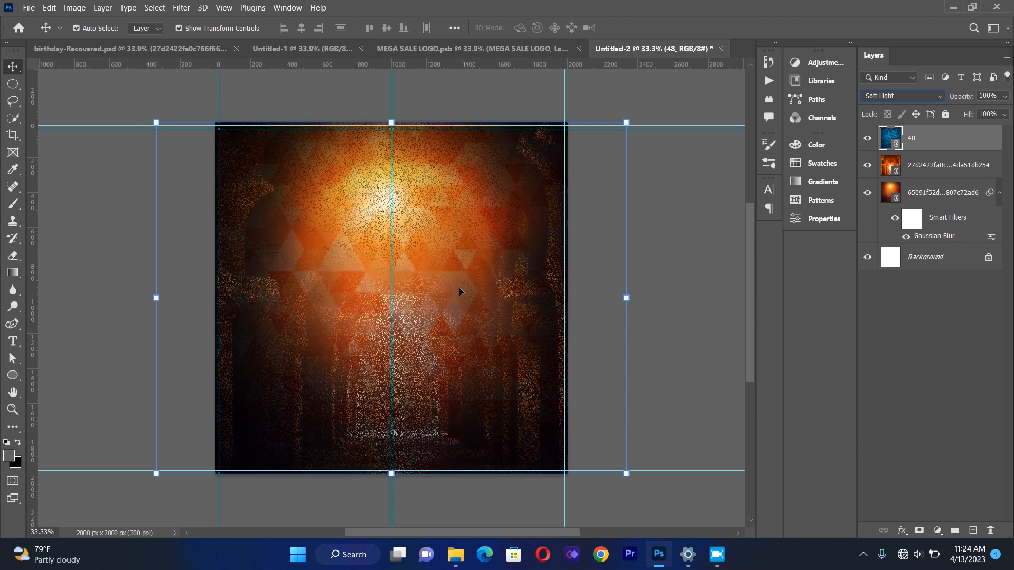
left_click(725, 233)
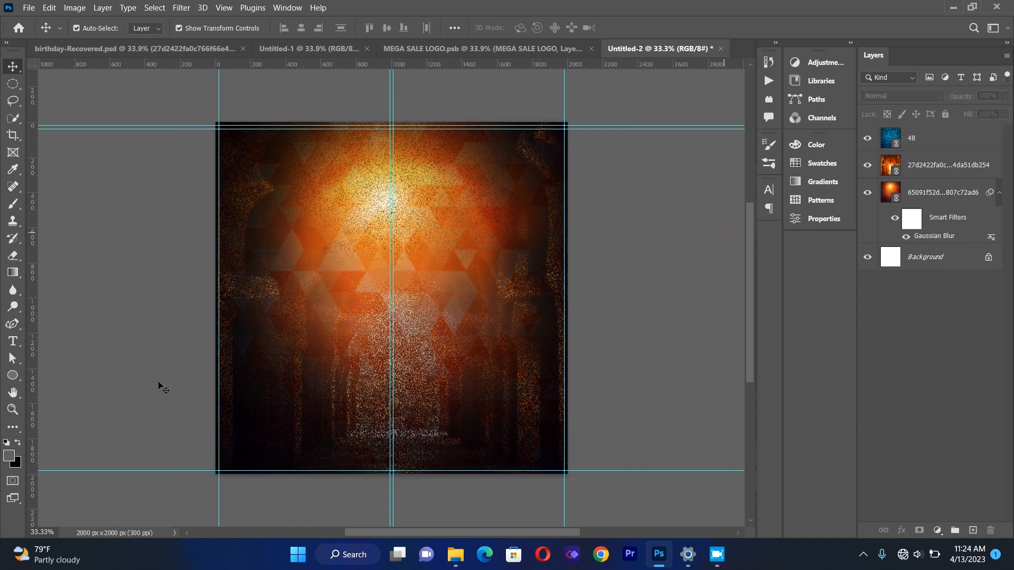
Draw a Circle Thin Frame custom shape about 1567 × 1503 px over the middle of the canvas.
left_click(18, 377)
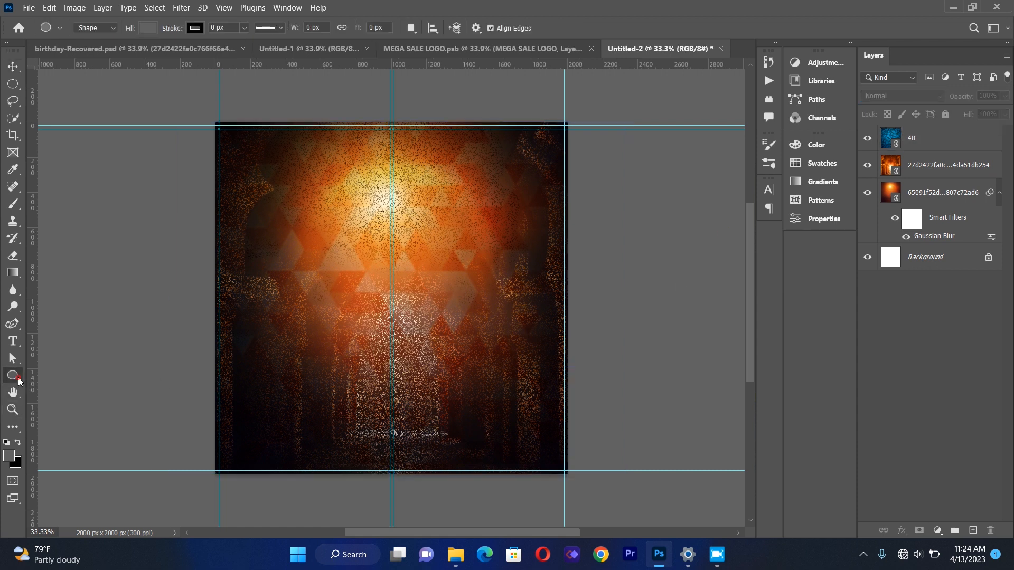
left_click(82, 439)
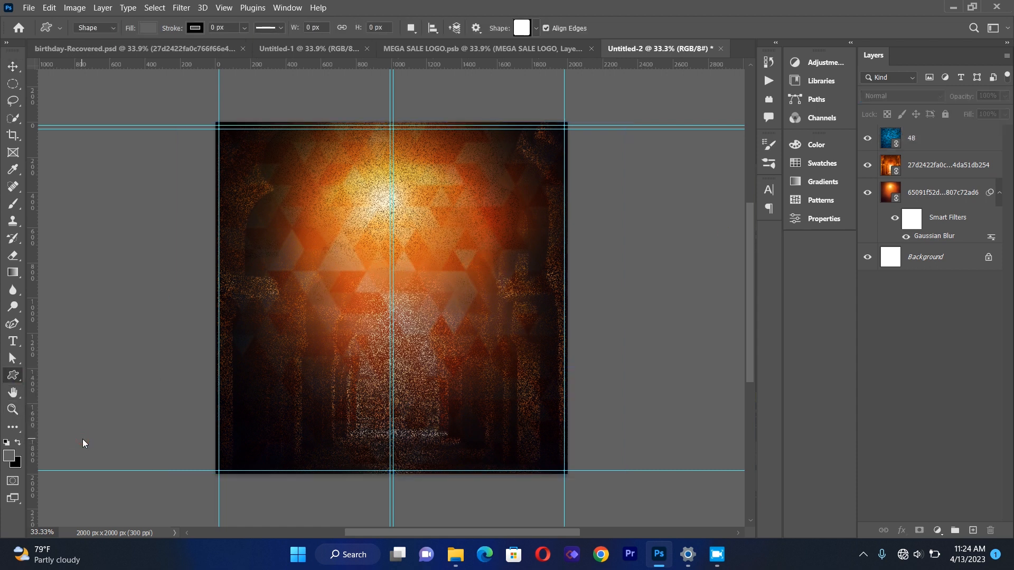
left_click(536, 28)
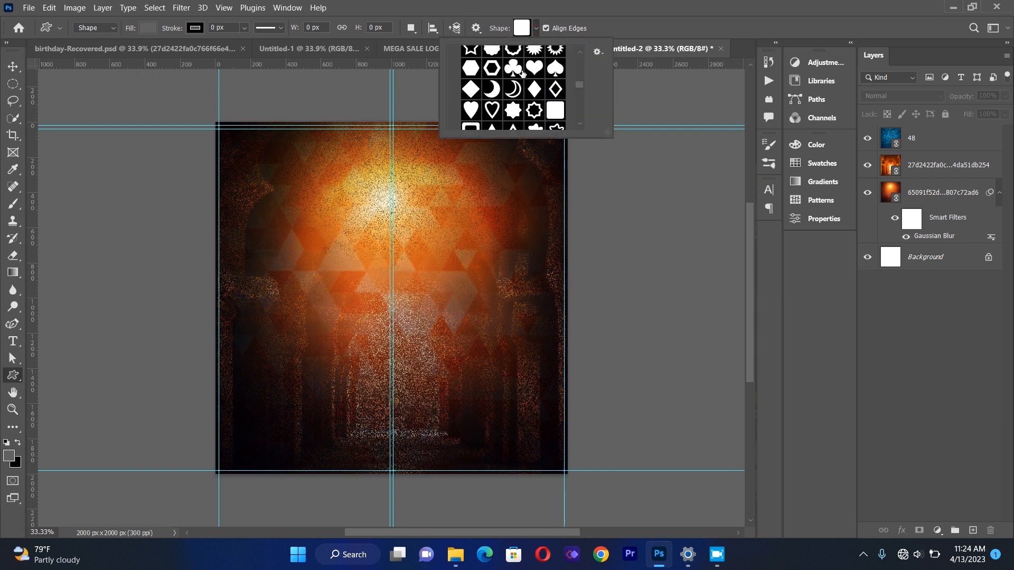
scroll(579, 84, "down", 5)
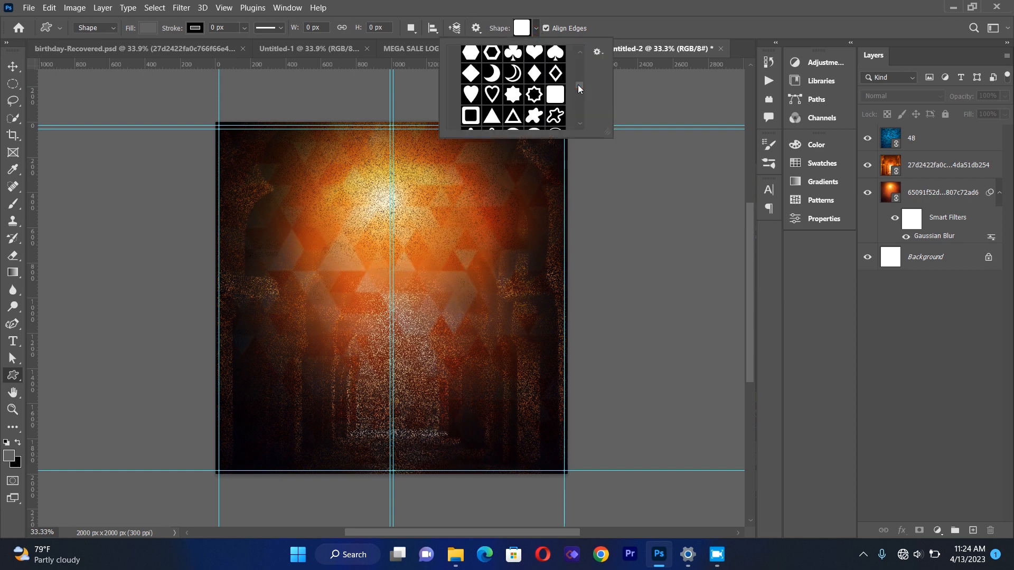
scroll(580, 87, "up", 1)
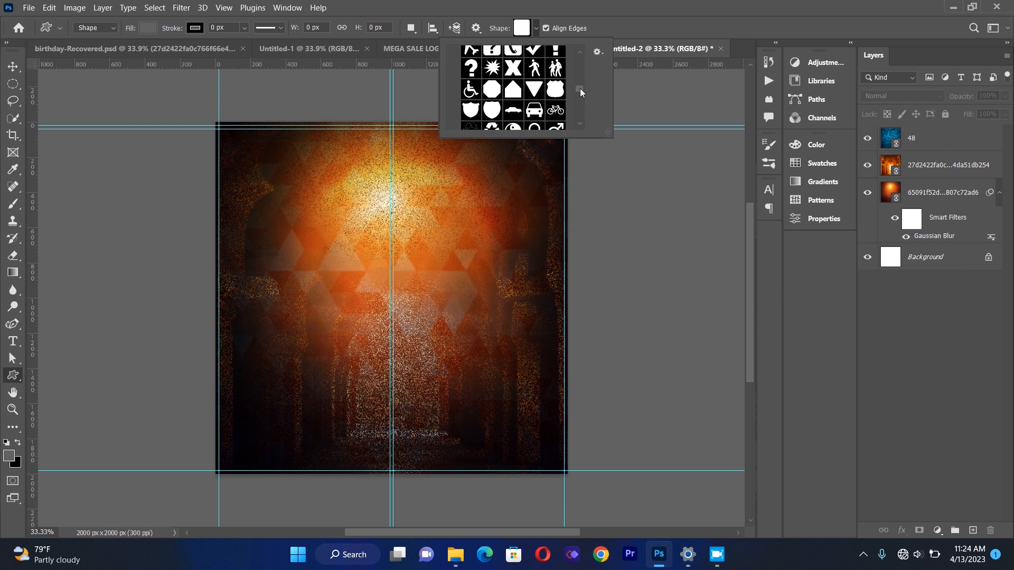
left_click(555, 48)
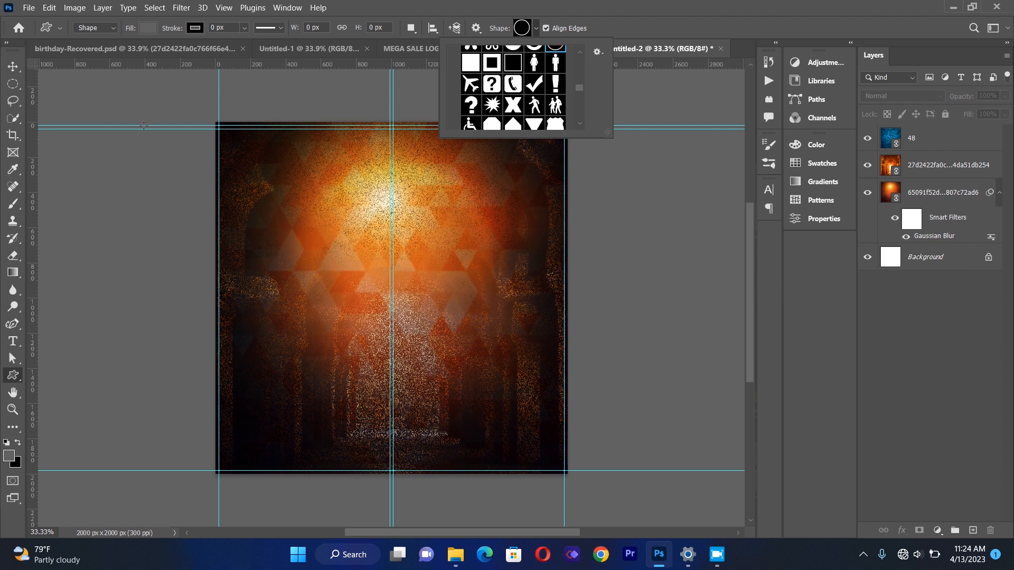
left_click(14, 71)
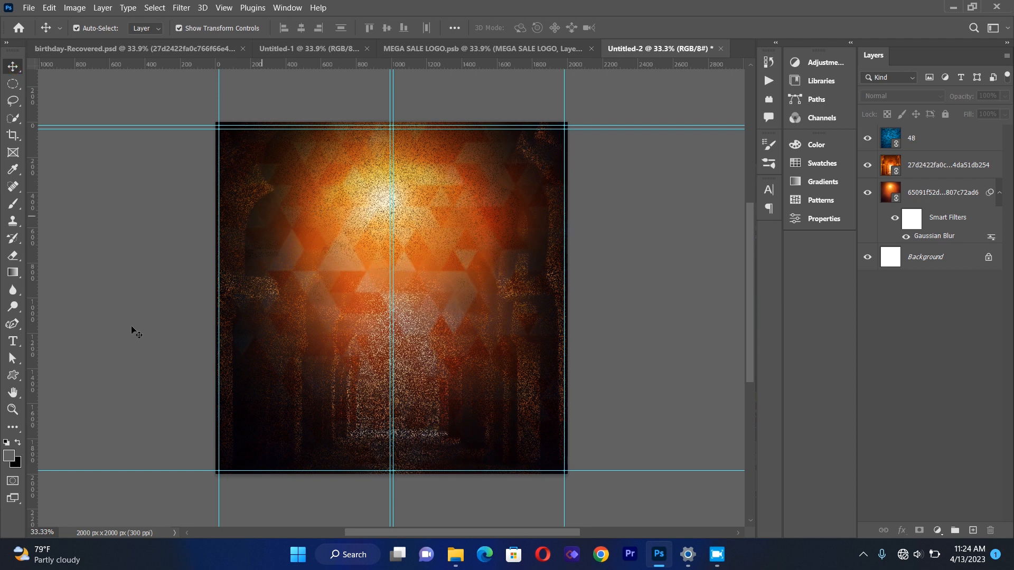
left_click(13, 376)
left_click_drag(274, 185, 547, 449)
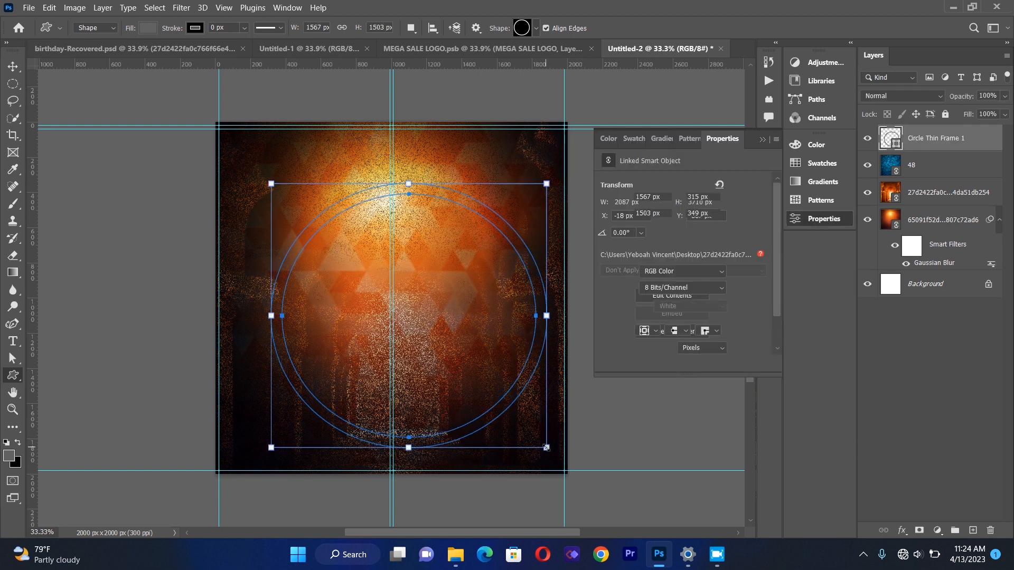
Set the circle frame's fill colour to white.
left_click(763, 139)
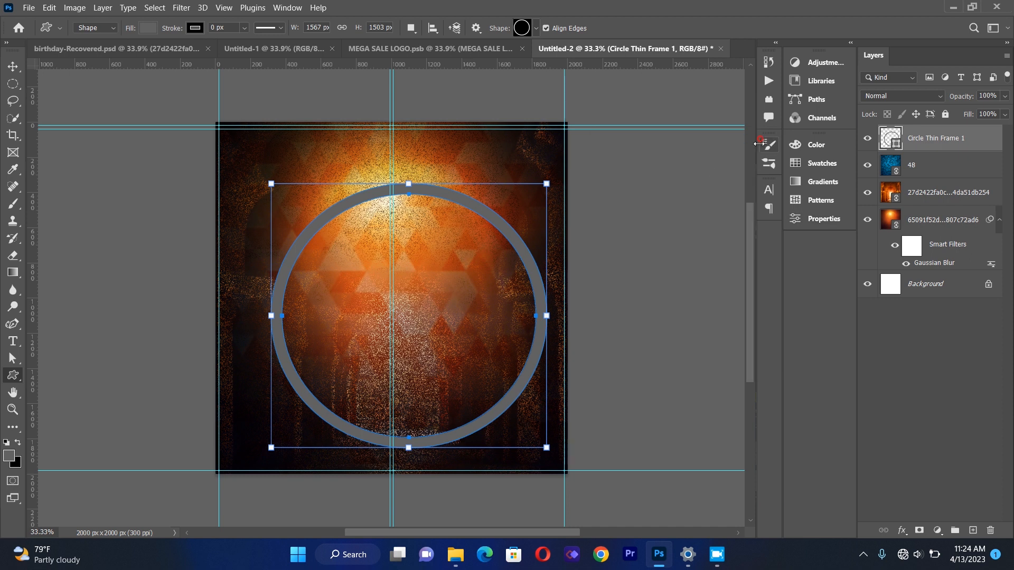
left_click(147, 28)
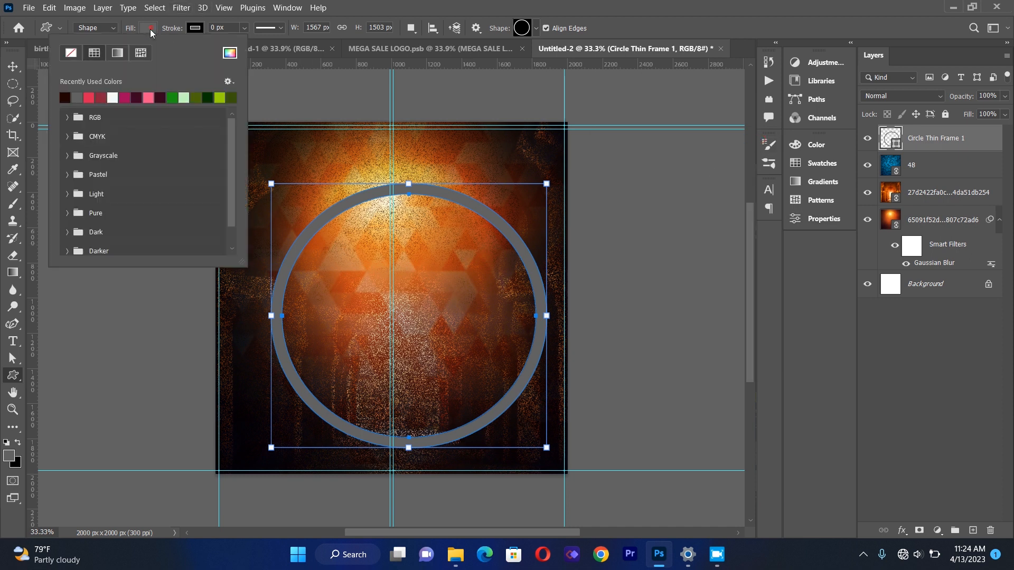
left_click(114, 98)
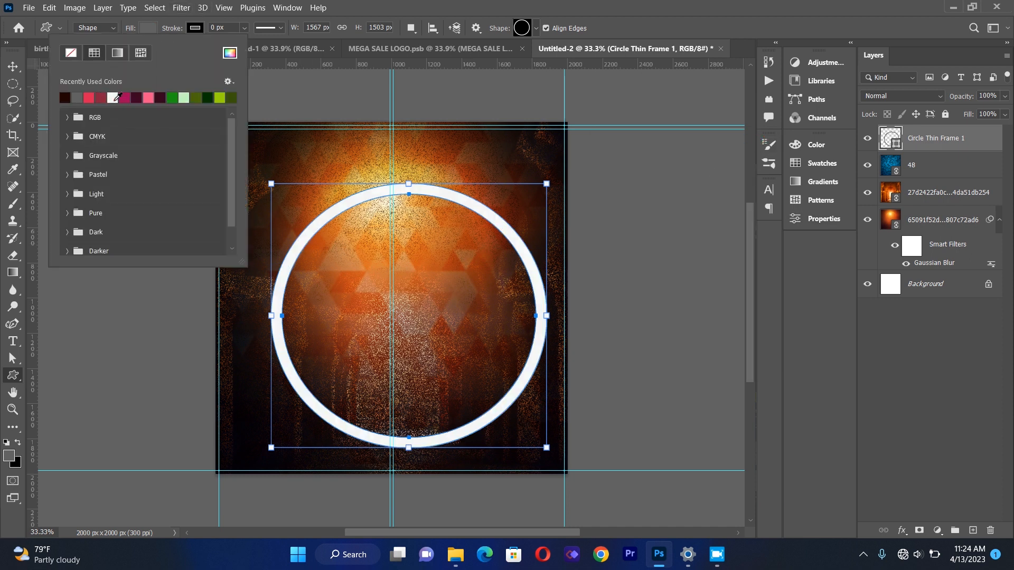
Move the circle frame up and left so it sits centred near the top of the canvas.
left_click(12, 66)
left_click_drag(313, 231, 290, 217)
key("Right")
key("Right")
key("Right")
key("Up")
key("Up")
key("Up")
key("Up")
key("Up")
key("Up")
key("Up")
key("Up")
key("Up")
key("Up")
key("Up")
key("Up")
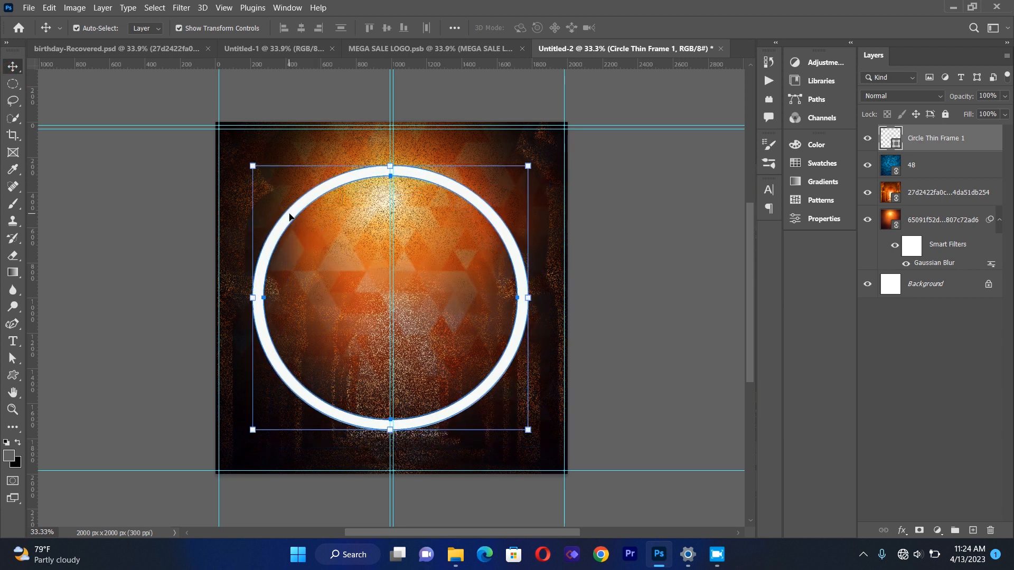
key("Left")
key("Left")
key("Left")
key("Left")
key("Left")
key("Left")
key("Left")
key("Left")
key("Left")
key("Left")
key("Up")
key("Up")
key("Up")
key("Right")
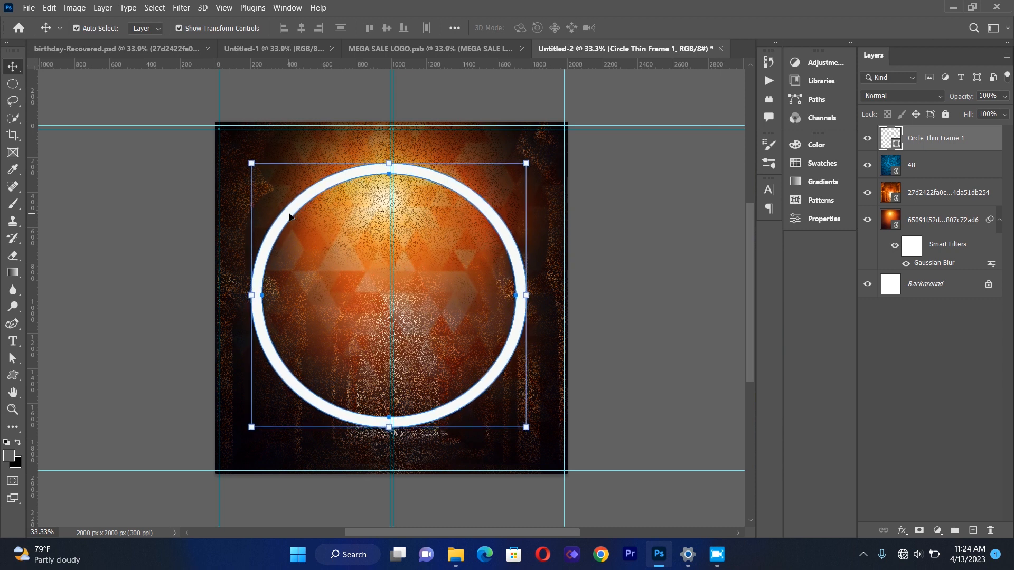
left_click(629, 224)
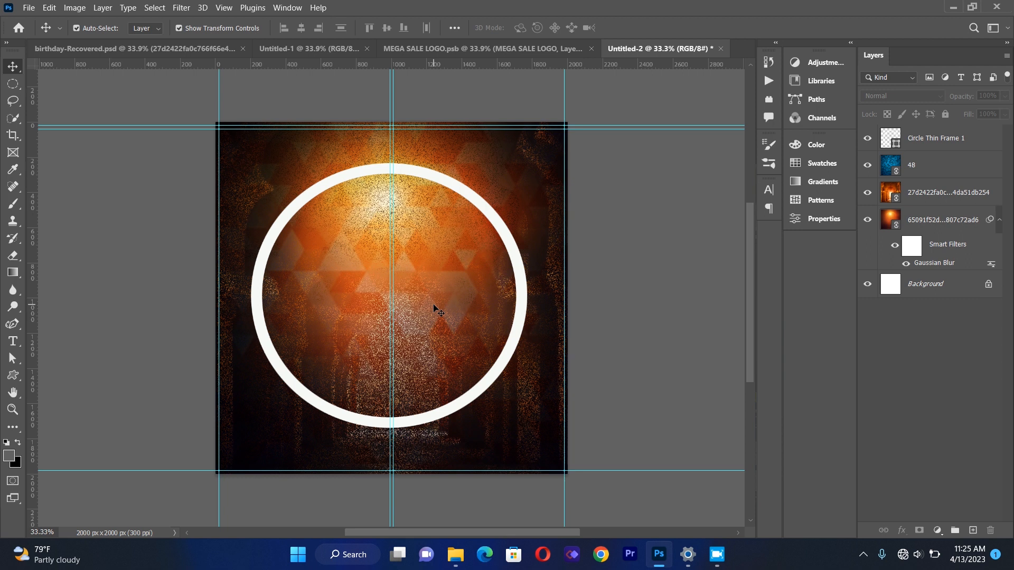
Place birthday-Recovered.png as a linked layer, scale it to about 80% and position it centred at the canvas bottom.
left_click(29, 8)
left_click(46, 257)
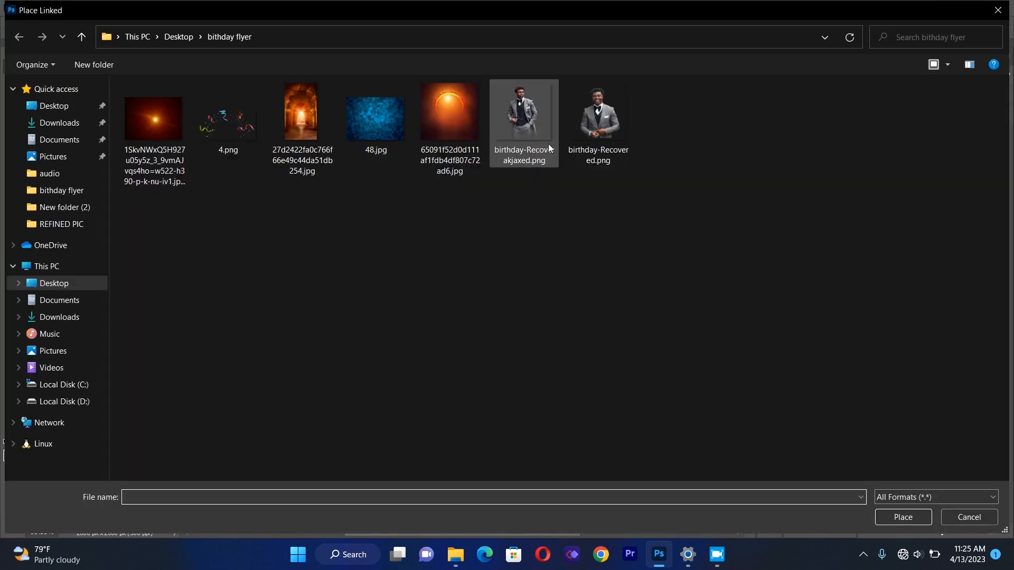
double_click(600, 126)
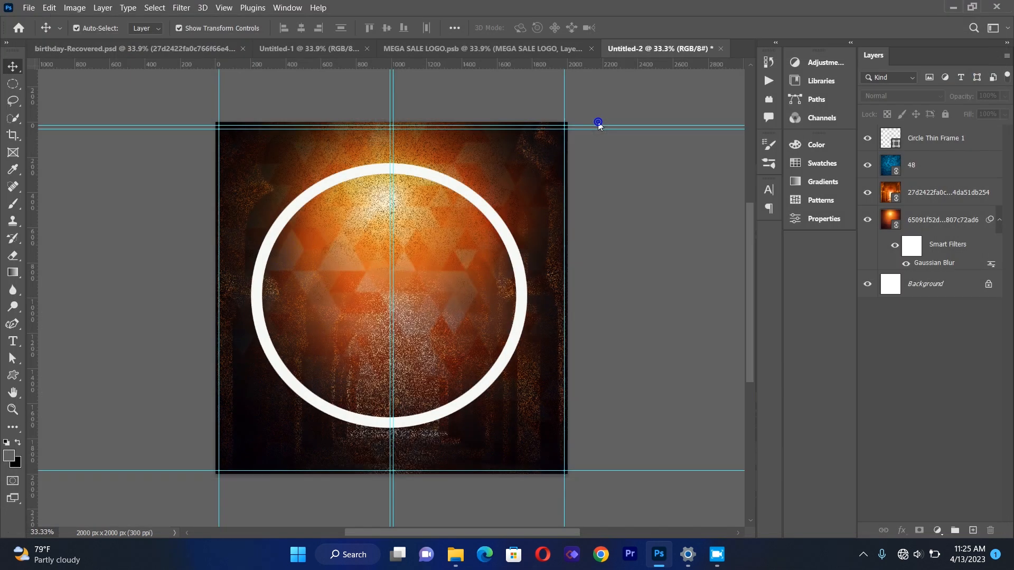
left_click_drag(432, 272, 423, 268)
left_click_drag(554, 139, 535, 177)
left_click_drag(436, 318, 439, 366)
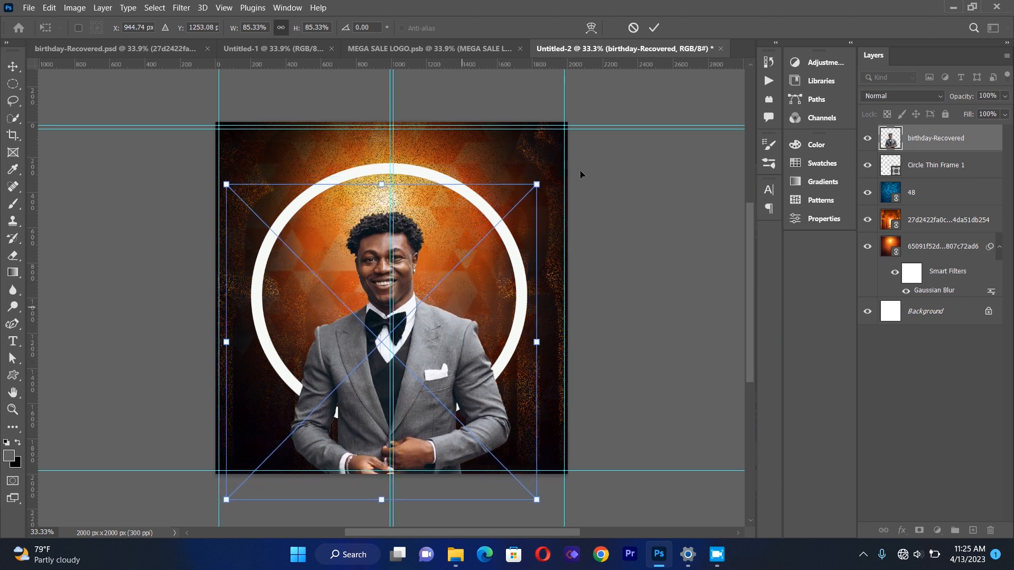
left_click_drag(540, 188, 525, 211)
left_click_drag(448, 348, 450, 349)
key("Right")
key("Right")
key("Right")
key("Right")
key("Right")
key("Right")
key("Right")
key("Right")
key("Right")
key("Right")
key("Right")
key("Right")
key("Right")
key("Right")
key("Right")
key("Right")
key("Right")
key("Right")
key("Right")
key("Right")
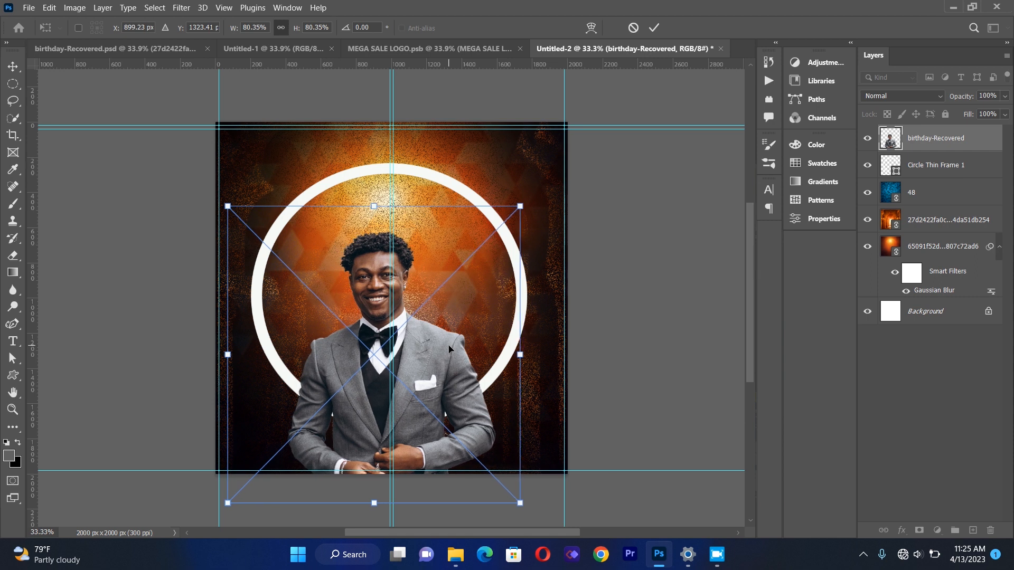
key("Right")
key("Right")
key("Right")
key("Right")
key("Right")
key("Right")
key("Right")
key("Right")
key("Right")
key("Right")
key("Right")
key("Right")
key("Right")
key("Right")
key("Right")
key("Right")
key("Right")
key("Right")
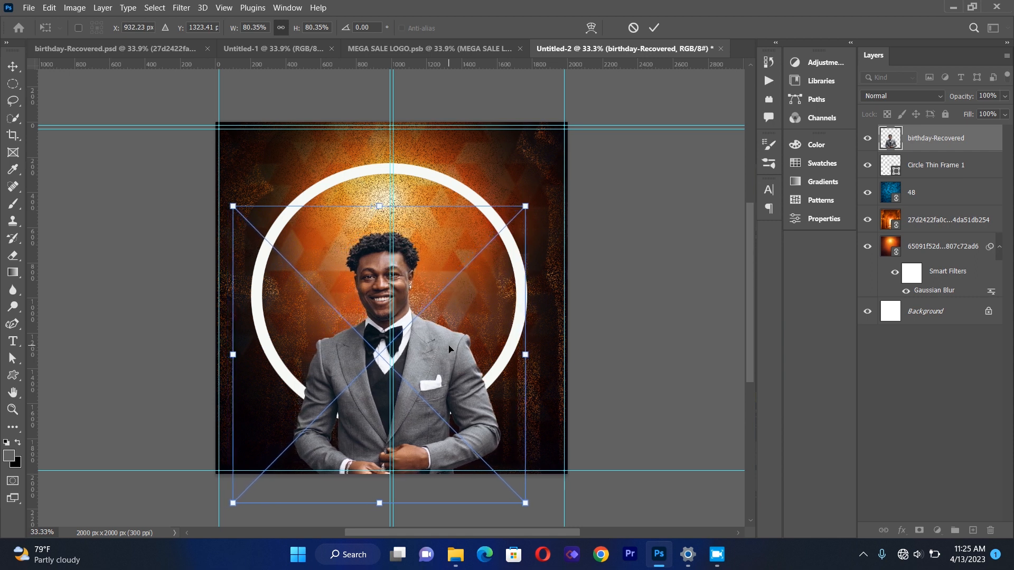
key("Right")
key("Right")
key("Right")
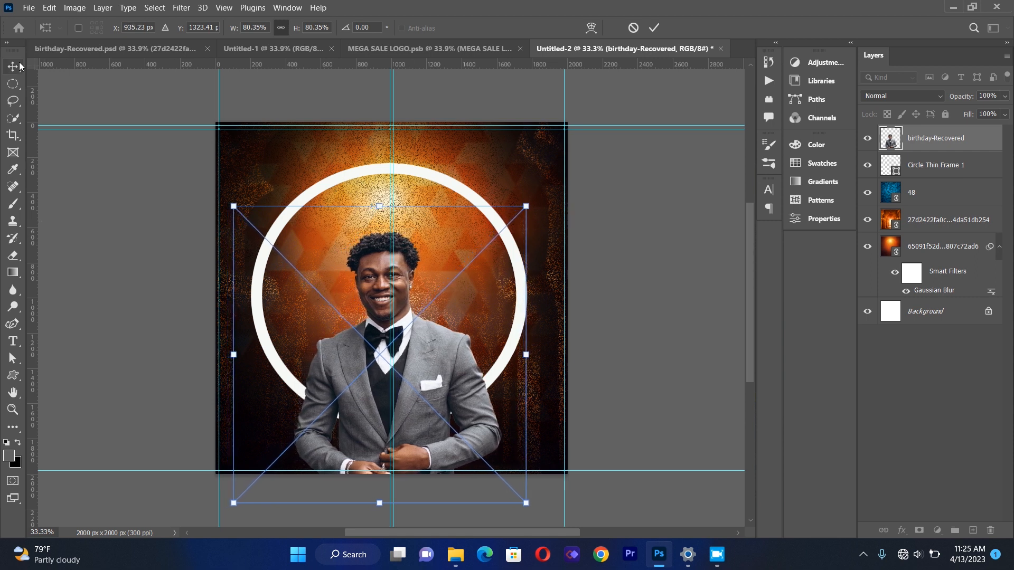
key("Return")
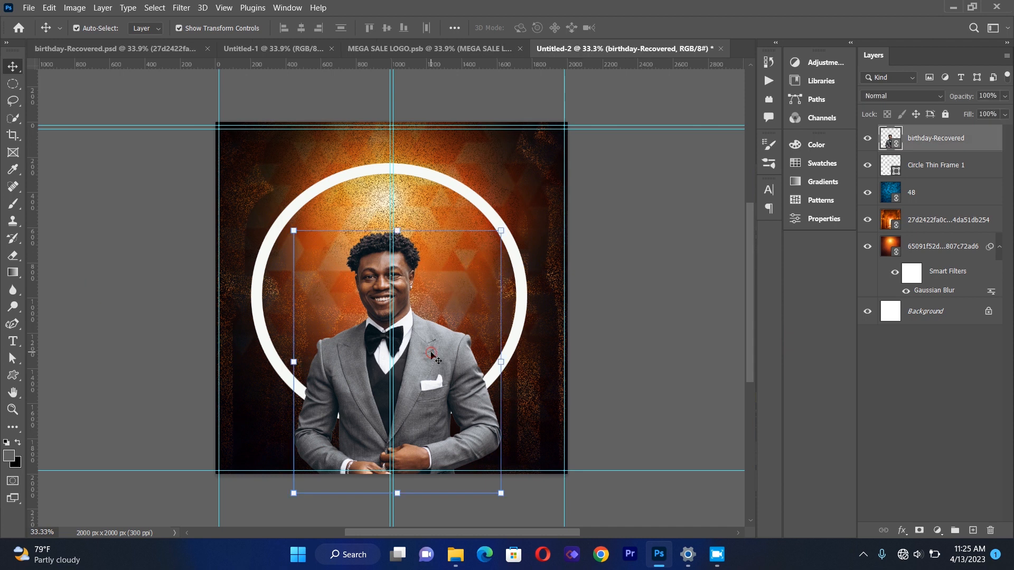
Place birthday-Recoverakjaxed.png as a linked layer and move it beneath the first portrait layer.
left_click(642, 319)
left_click(373, 365)
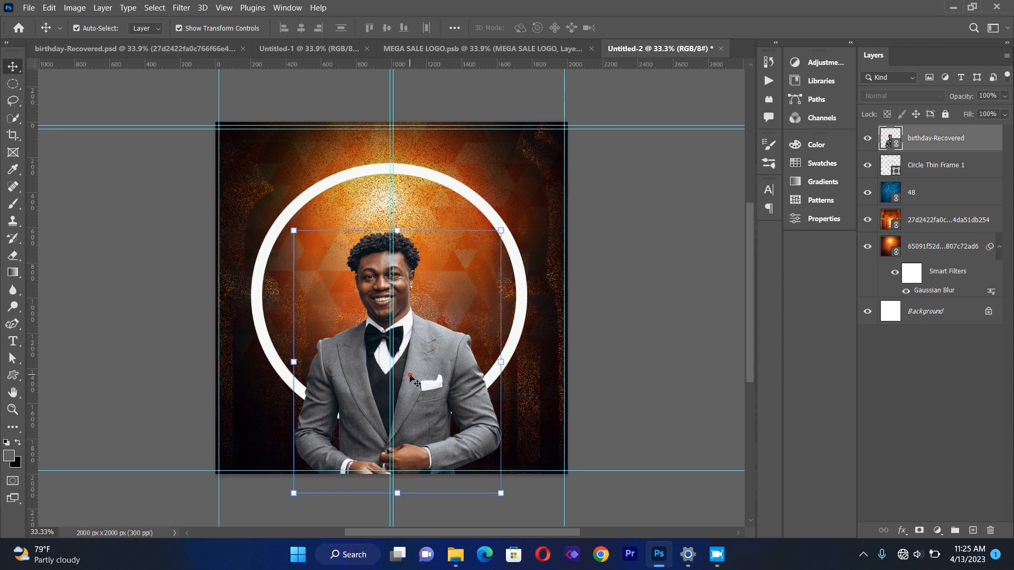
left_click(27, 7)
left_click(69, 256)
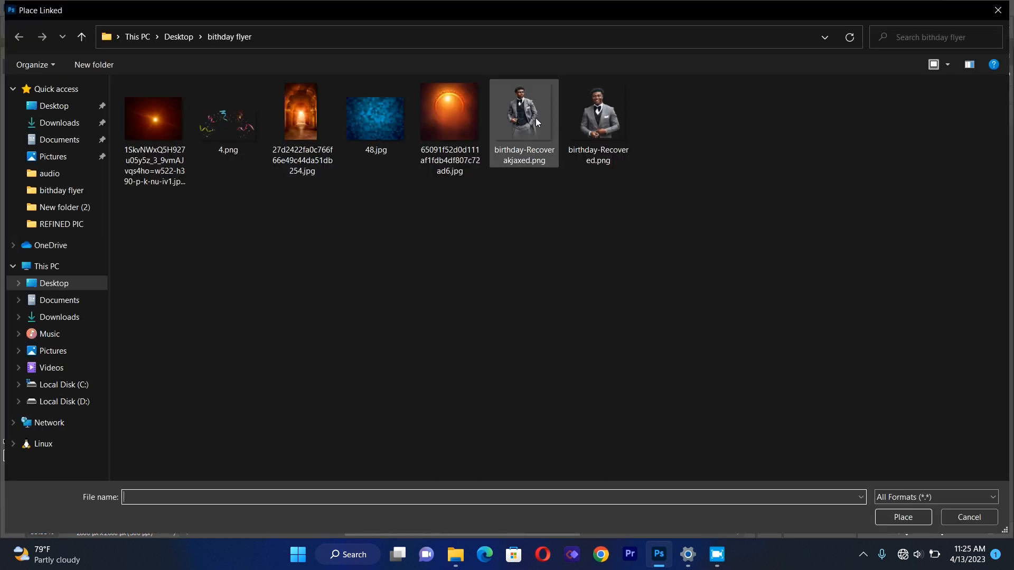
double_click(535, 118)
left_click_drag(349, 291, 347, 313)
left_click_drag(937, 138, 924, 194)
Scale the second portrait to about 84% and position it behind the first portrait, slightly to the right.
left_click_drag(434, 267, 464, 272)
mouse_move(512, 157)
left_mouse_down()
mouse_move(506, 172)
mouse_move(515, 154)
left_mouse_up()
left_click_drag(598, 151, 565, 198)
left_click_drag(429, 289, 449, 264)
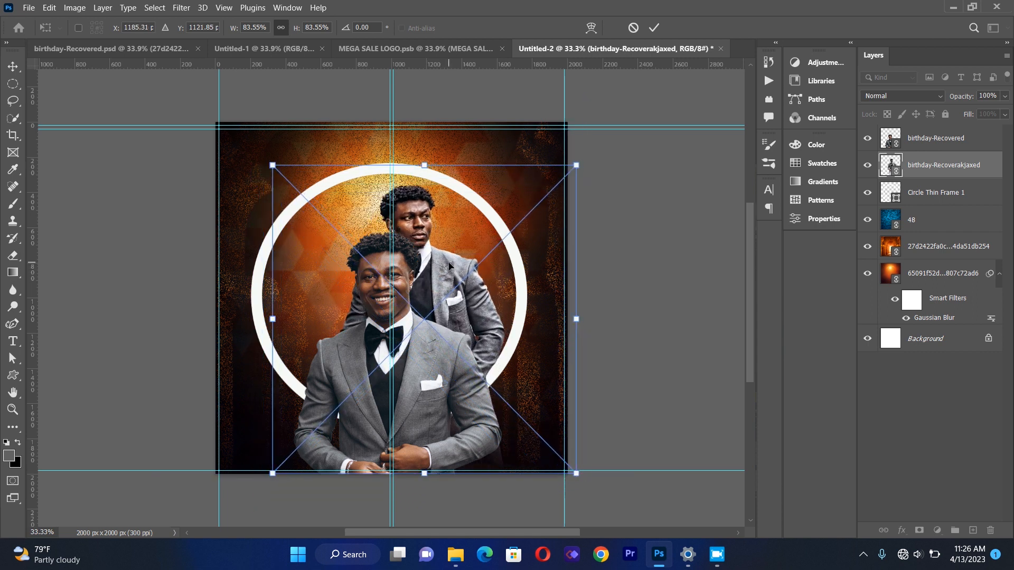
left_click(21, 68)
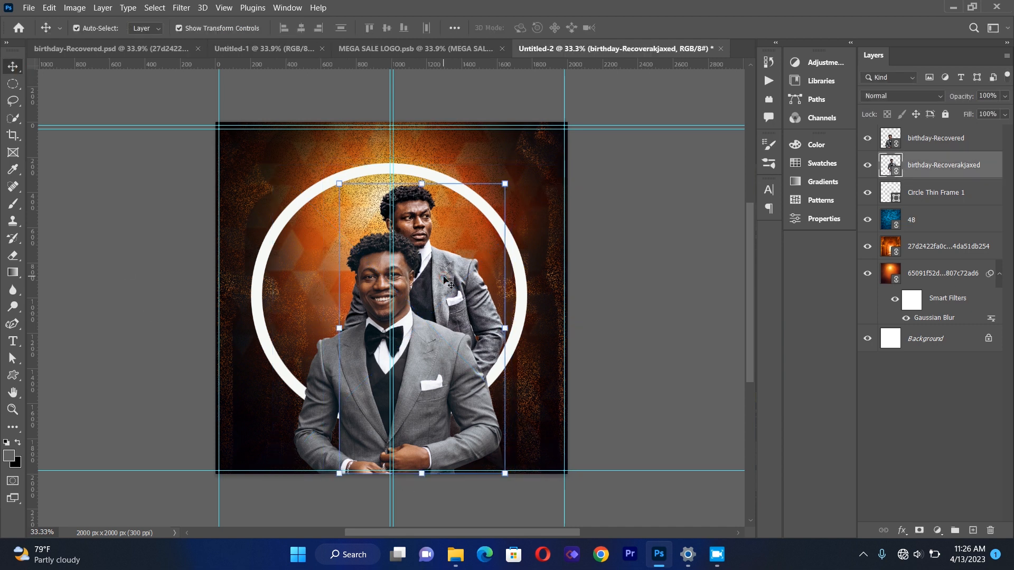
key("Left")
key("Left")
key("Left")
key("Left")
key("Left")
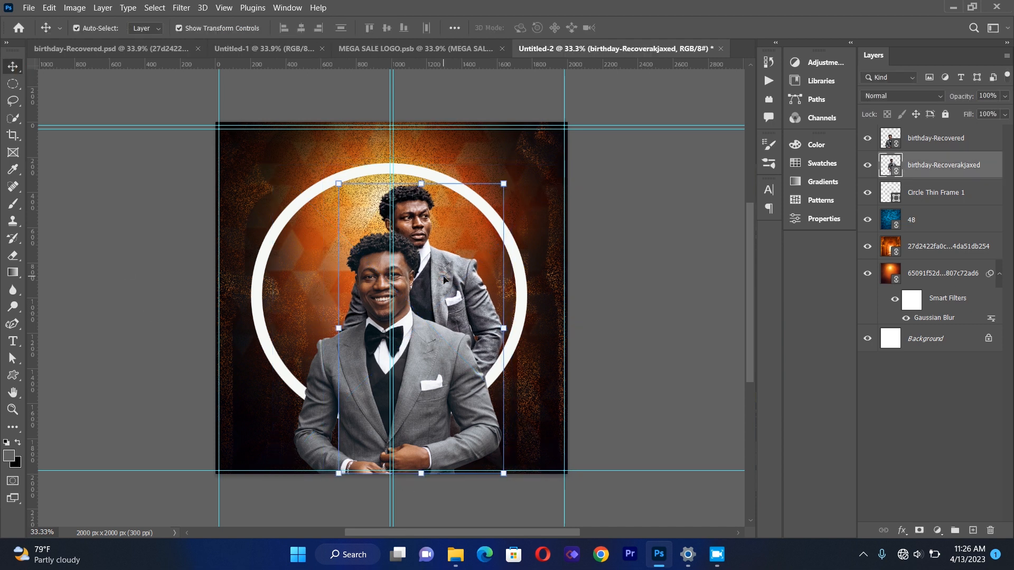
left_click(655, 271)
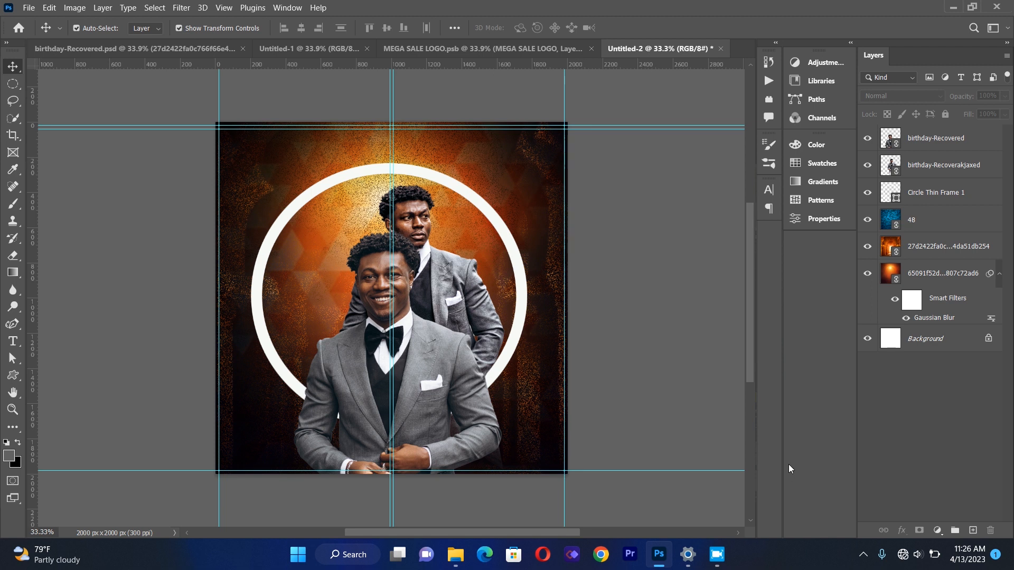
left_click(937, 531)
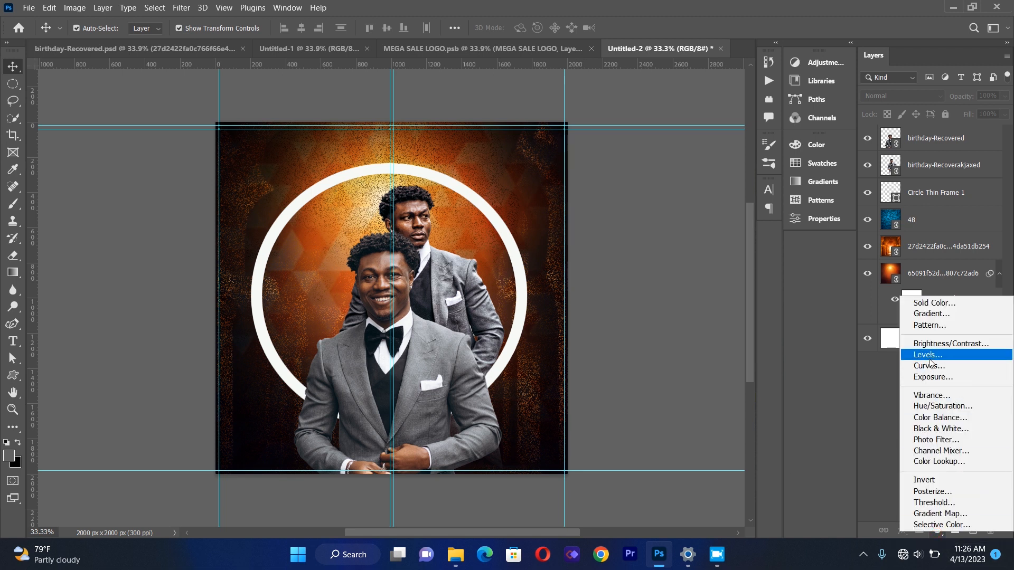
left_click(930, 313)
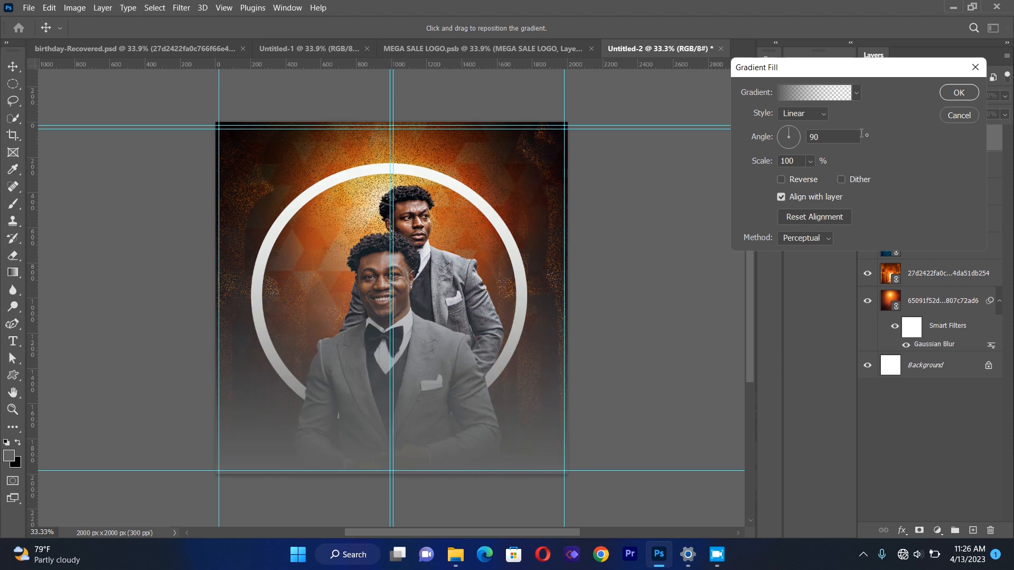
left_click(958, 115)
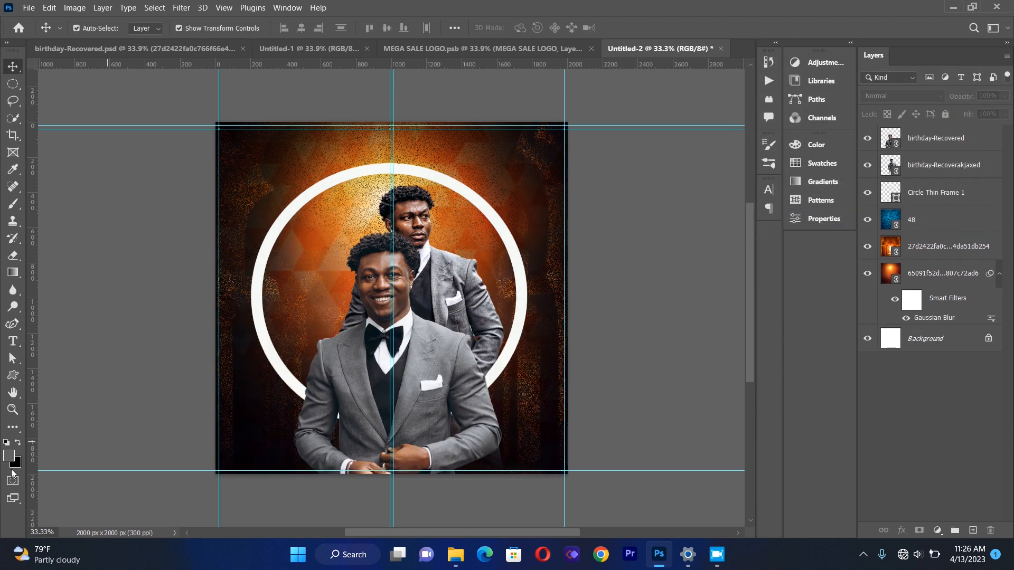
Set the foreground colour to a very dark red, 1c0101.
left_click(8, 458)
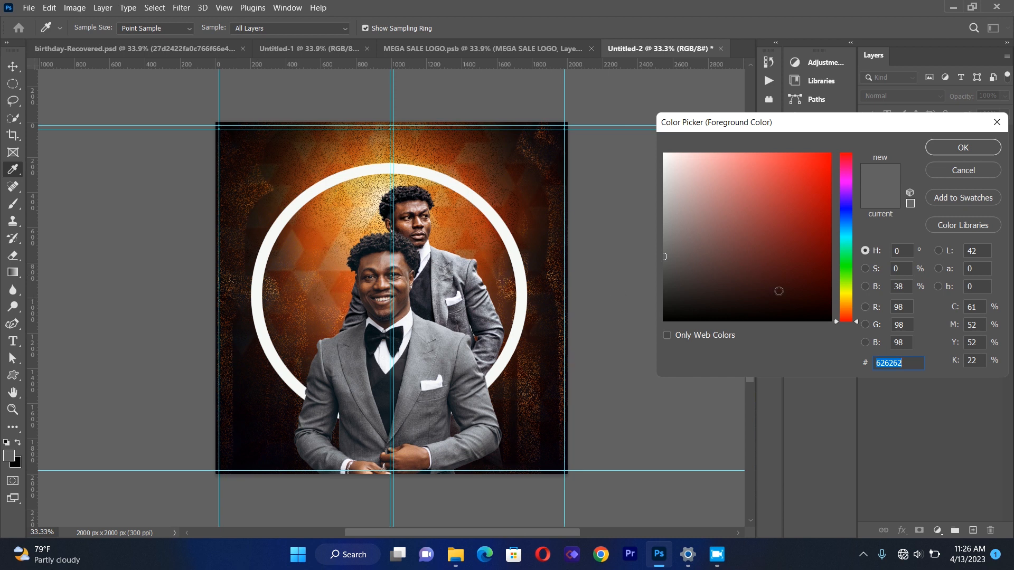
left_click(817, 303)
left_click(824, 304)
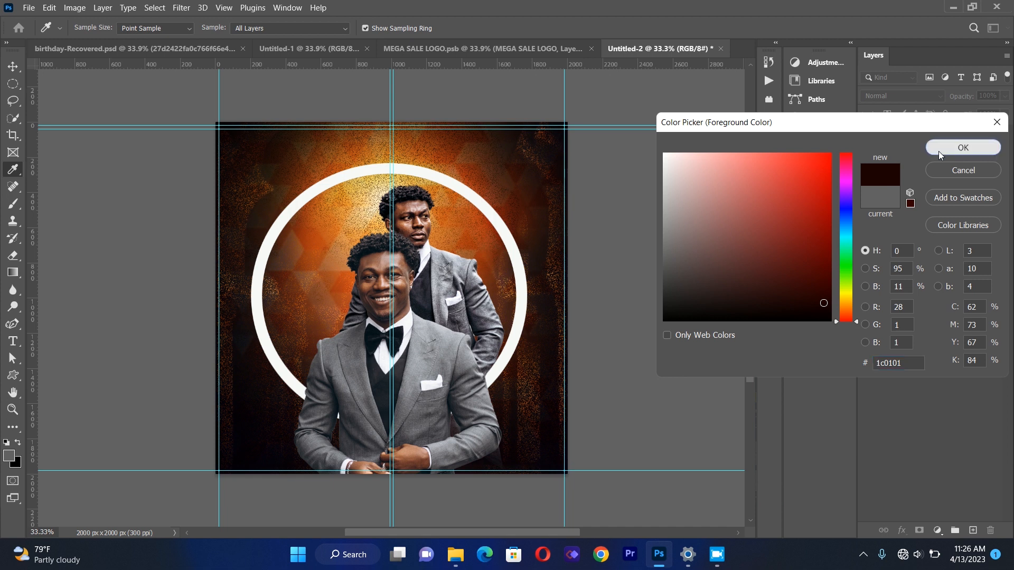
left_click(939, 151)
Add a linear Gradient Fill layer at 90° on top of the layer stack.
left_click(937, 530)
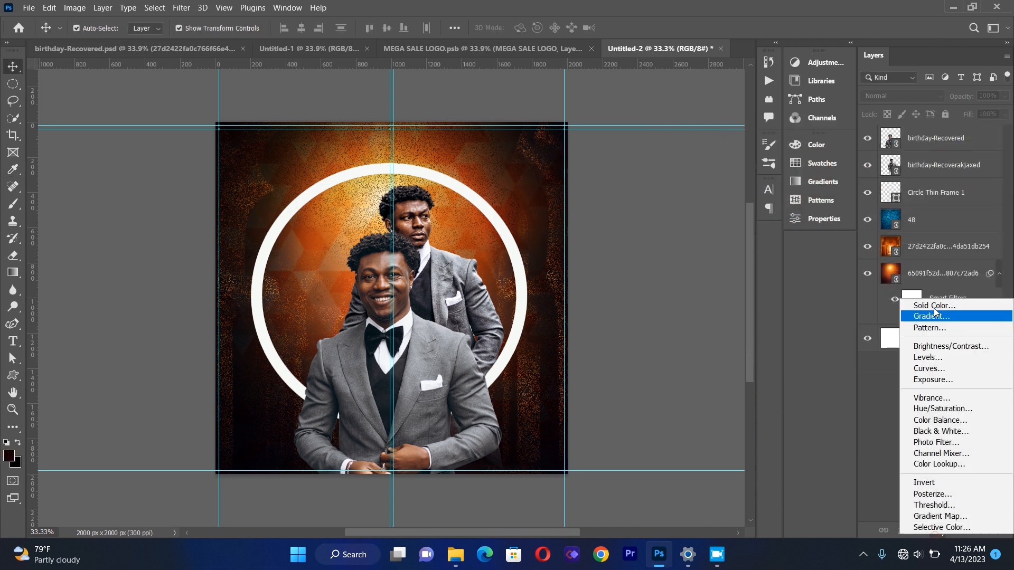
left_click(932, 317)
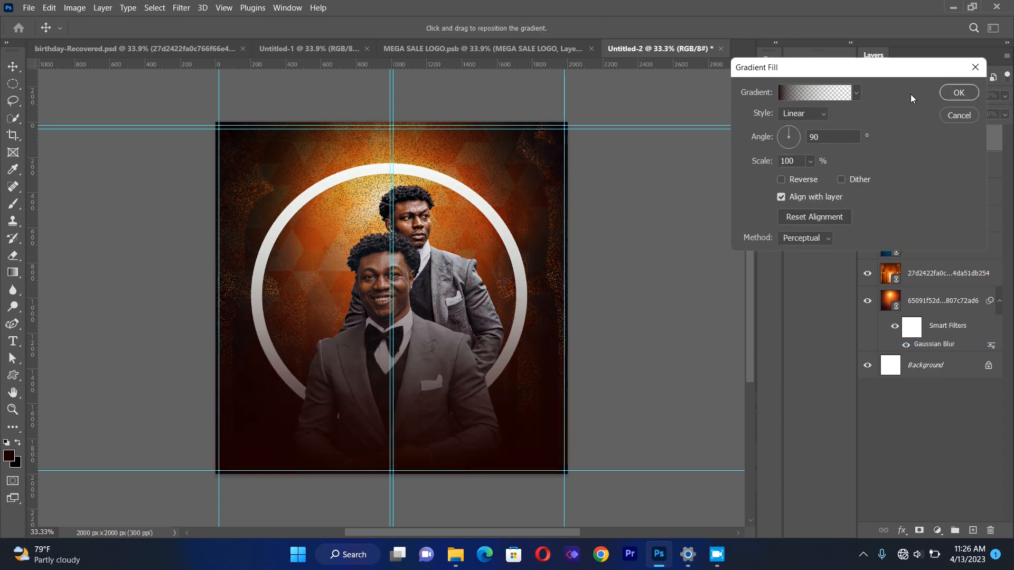
left_click(949, 93)
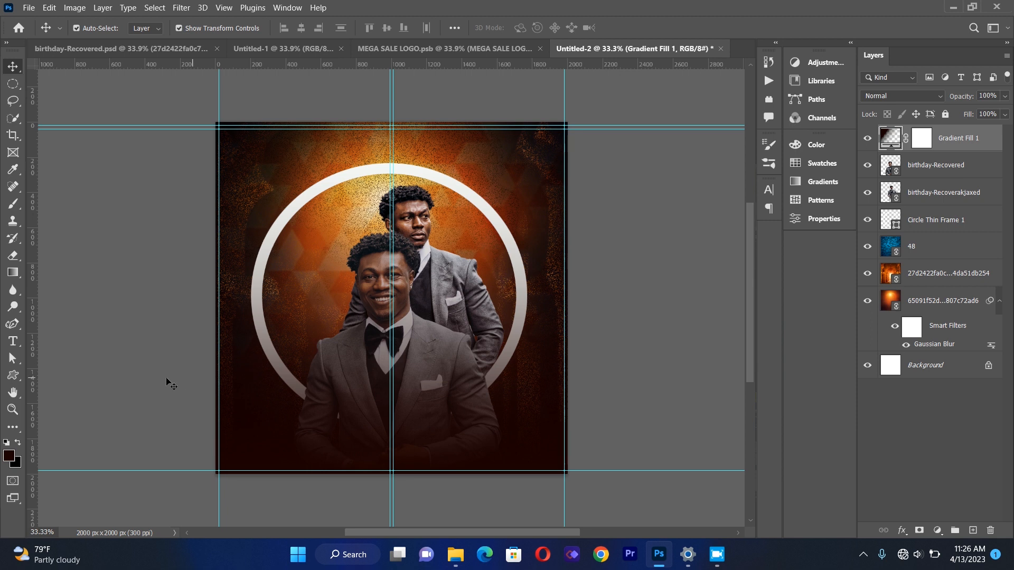
Draw a paragraph text box over the lower portraits, clear its placeholder, and set the text colour to near-white f0f1ef.
left_click(10, 342)
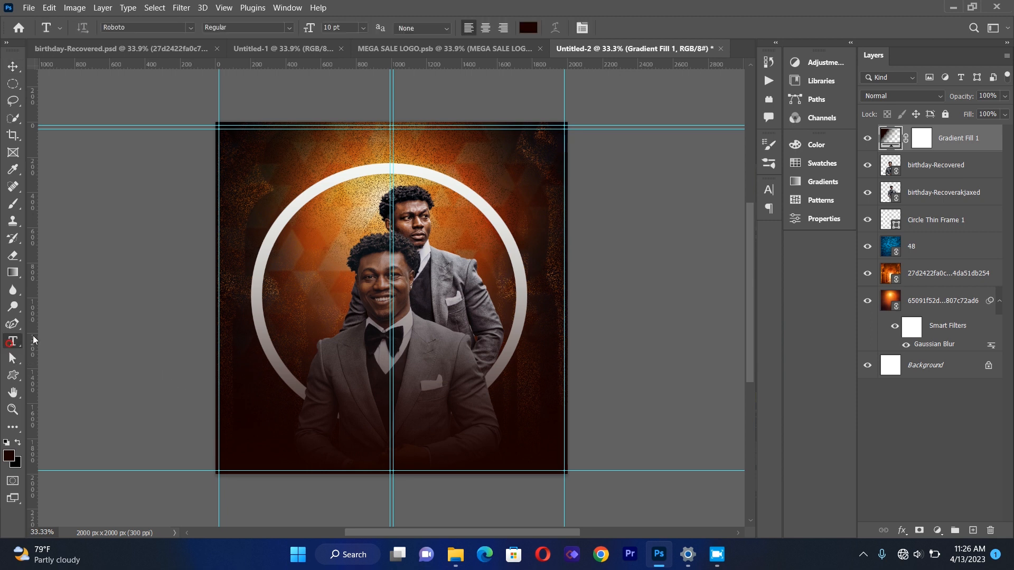
left_click_drag(245, 311, 251, 313)
left_click_drag(311, 351, 548, 455)
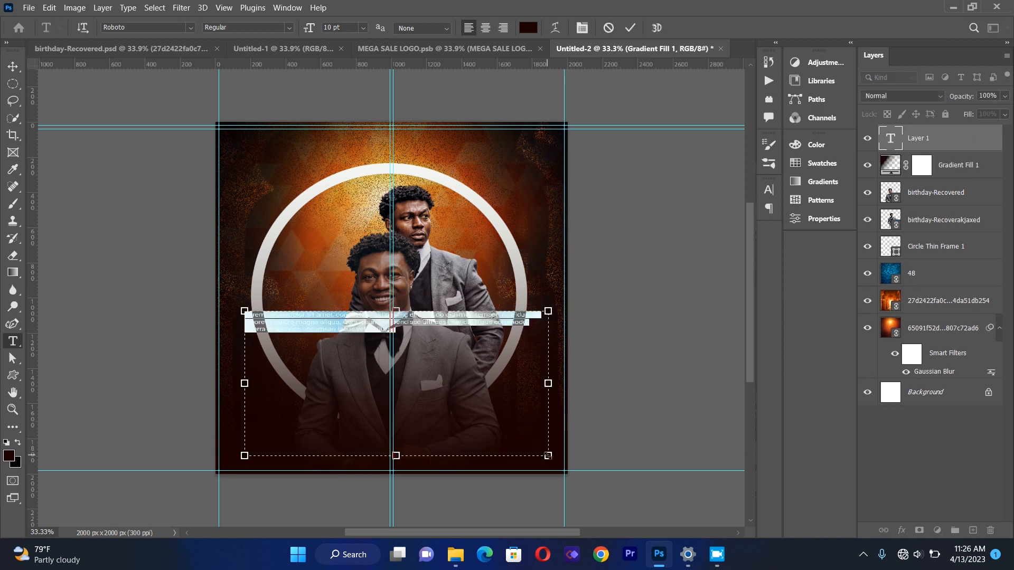
key("BackSpace")
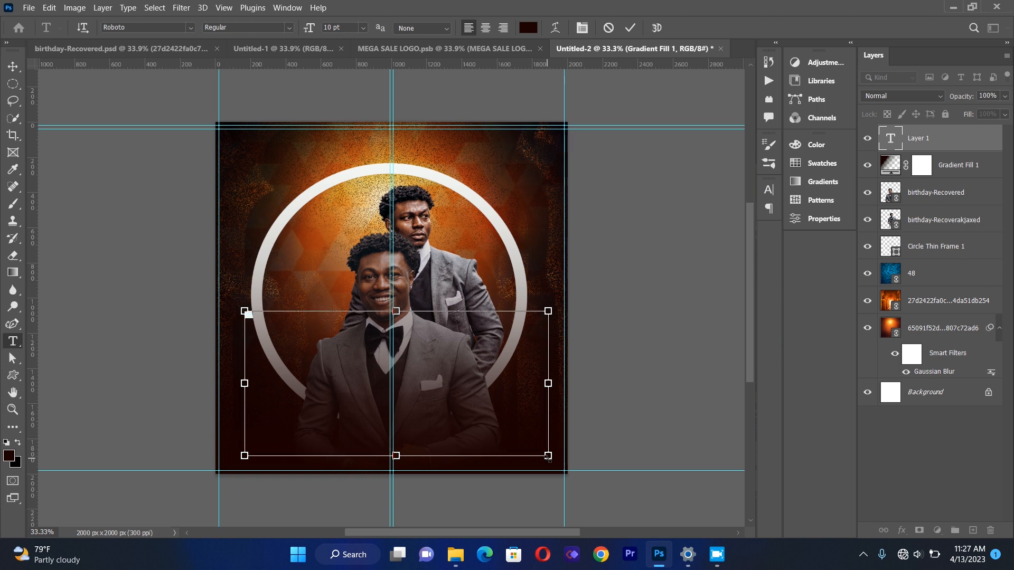
left_click(529, 28)
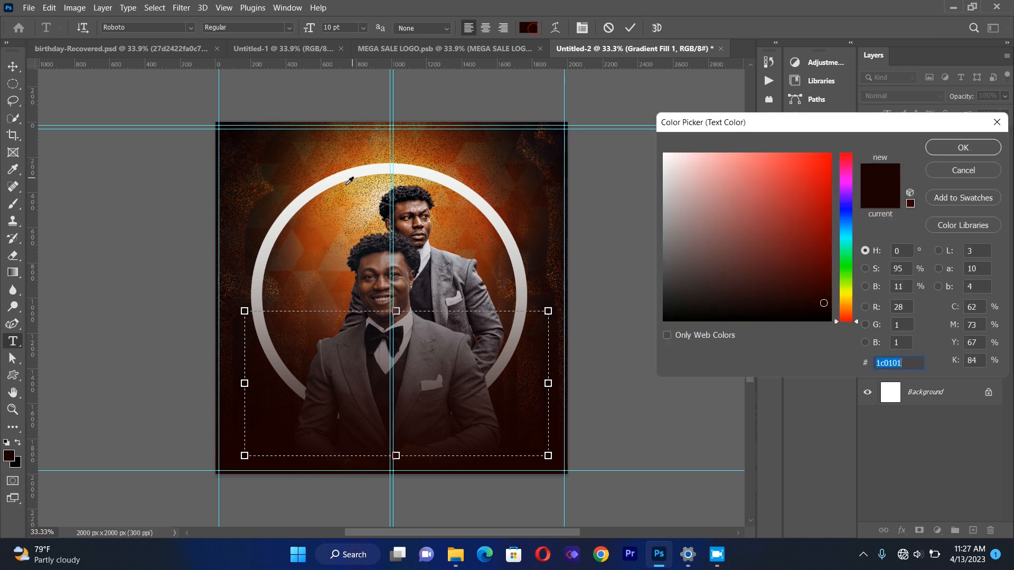
left_click(349, 177)
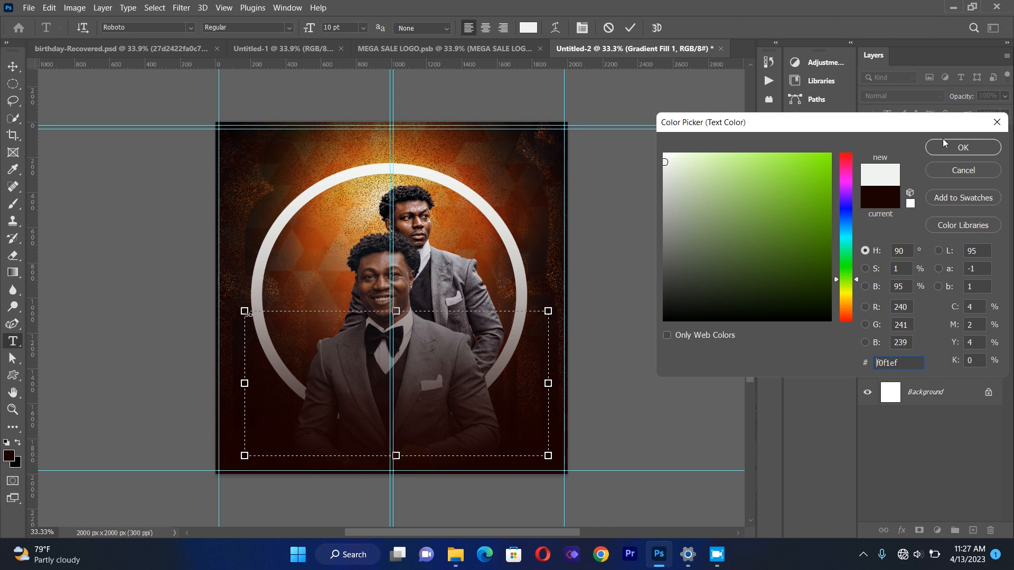
left_click(962, 147)
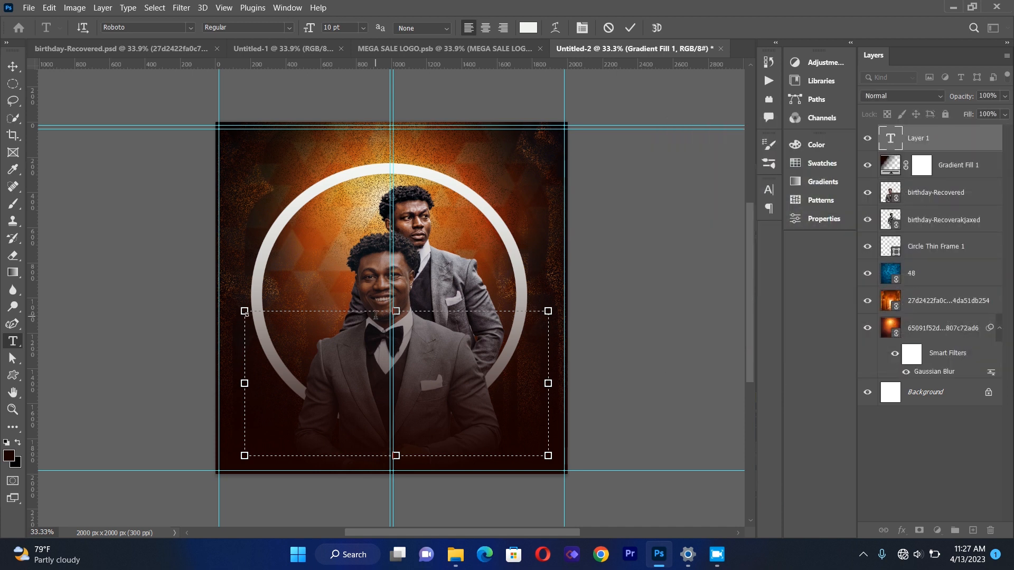
Type BIRHT in the box, then set the text to 72 pt with 140% leading.
type("TH")
key("ctrl+a")
left_click(582, 28)
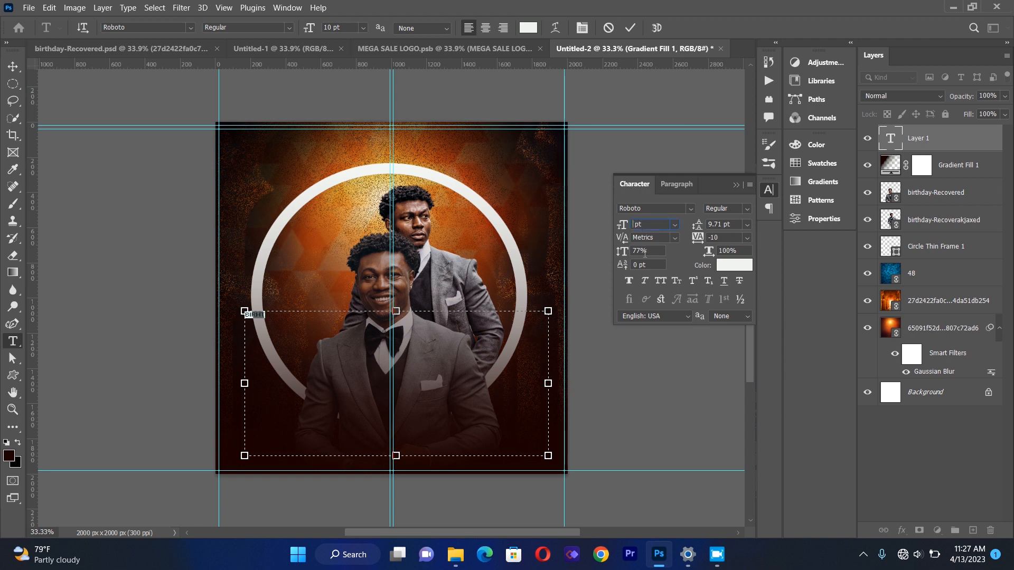
type("72")
left_click(639, 250)
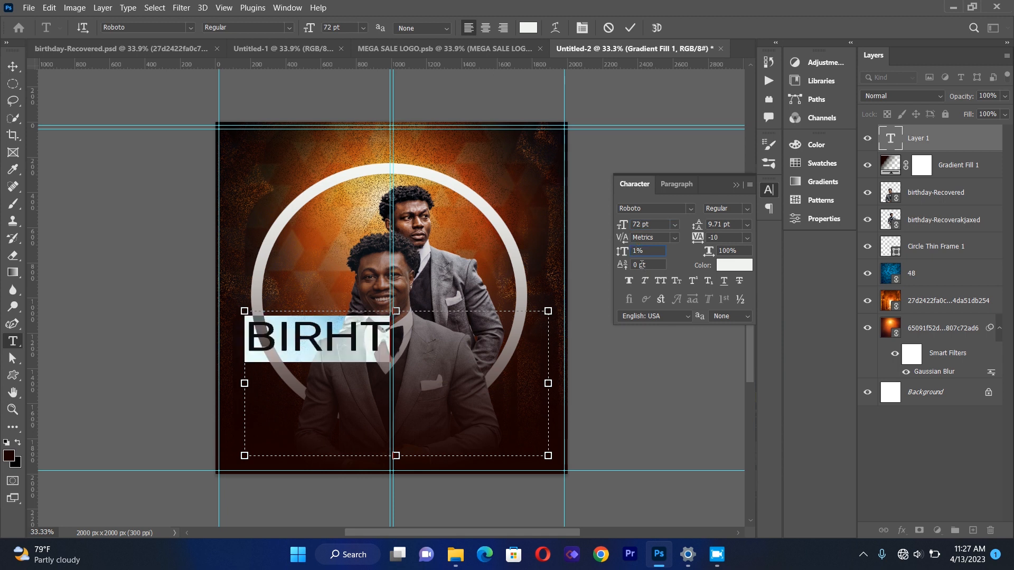
type("140")
key("Return")
Try a tracking of -50 and set the font style to Bold.
left_click(721, 238)
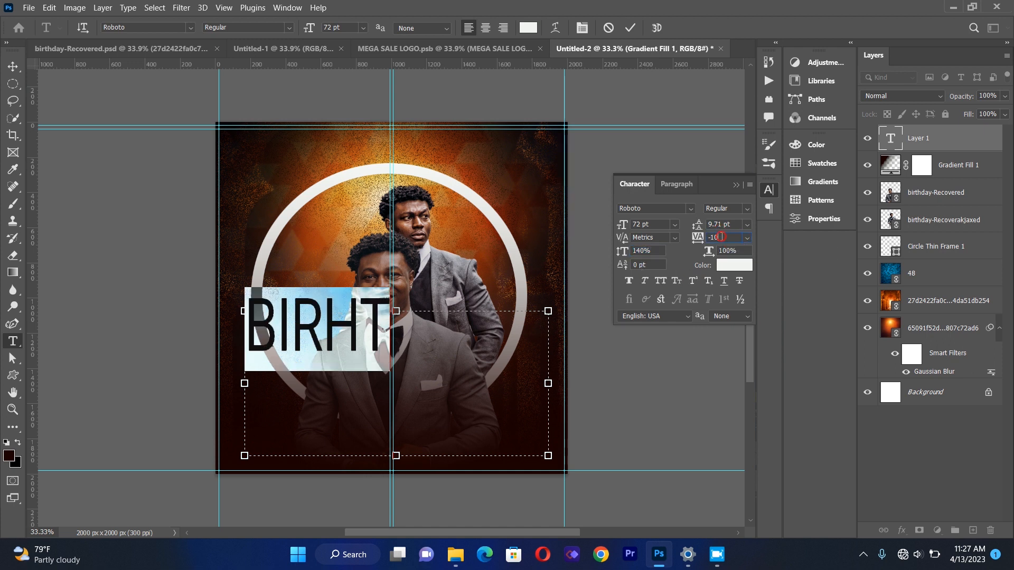
type("-50")
left_click(746, 210)
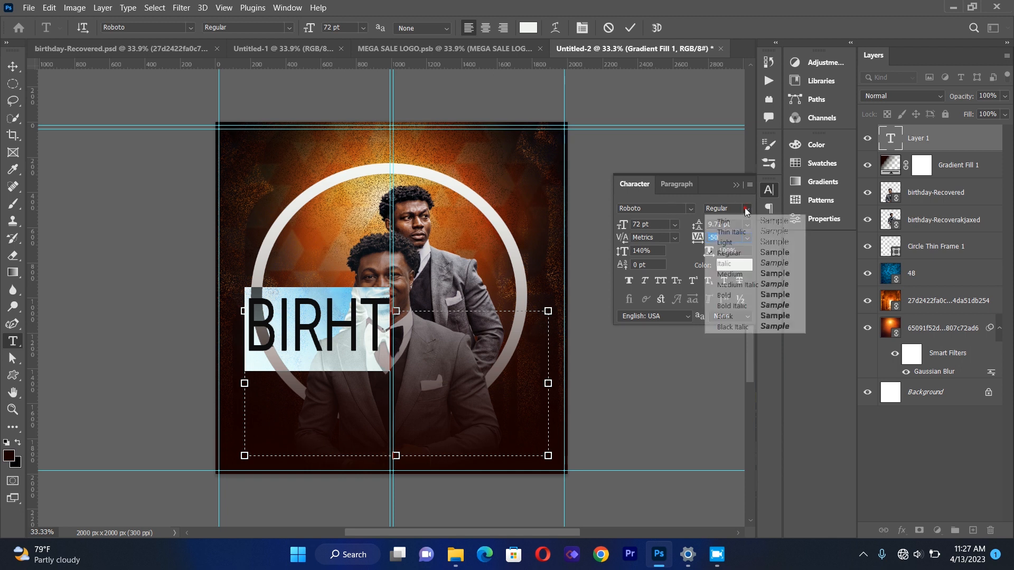
left_click(738, 302)
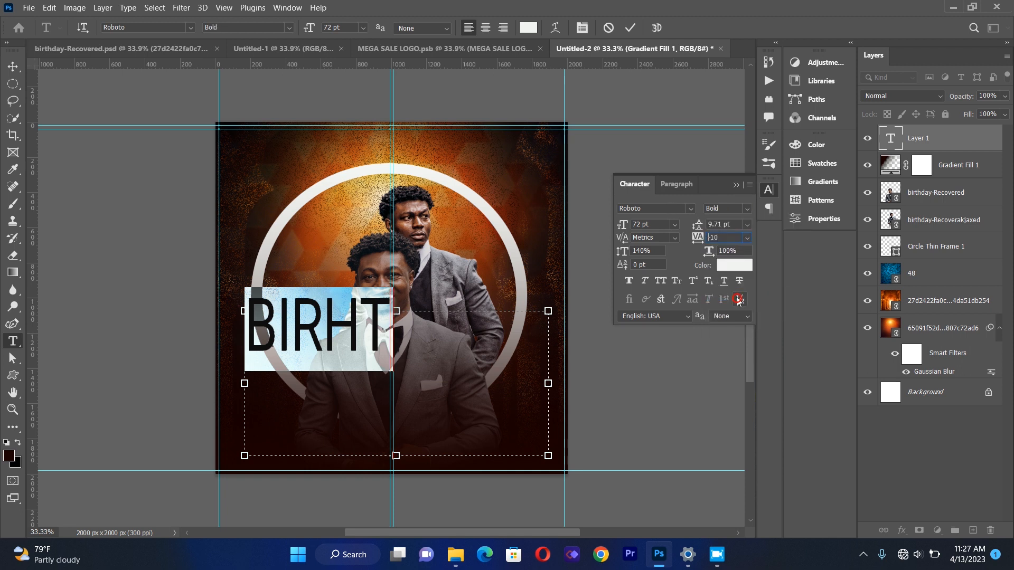
Correct the word to BIRTH by replacing its last two letters, then close the character settings.
left_click(390, 347)
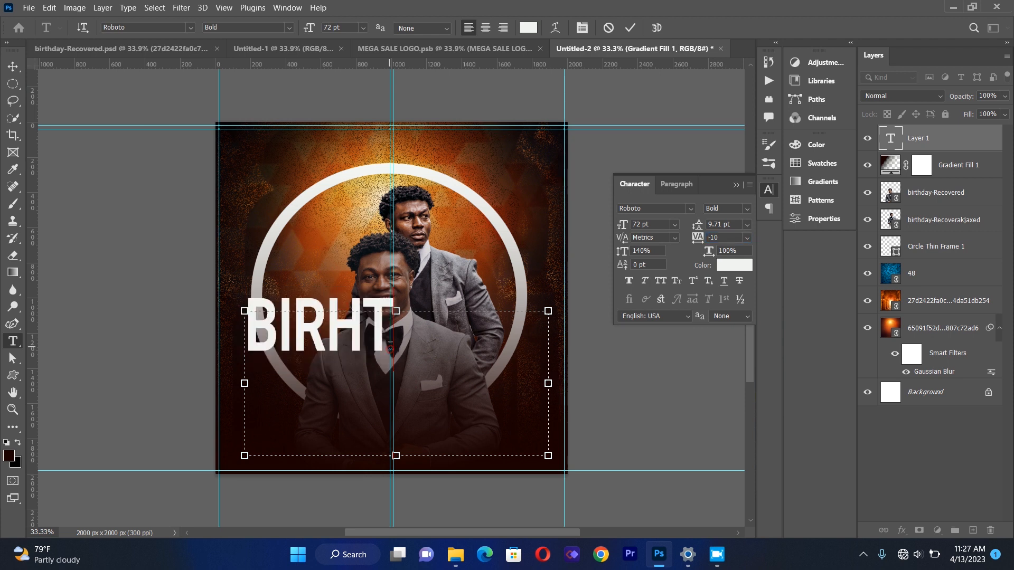
key("BackSpace")
key("BackSpace")
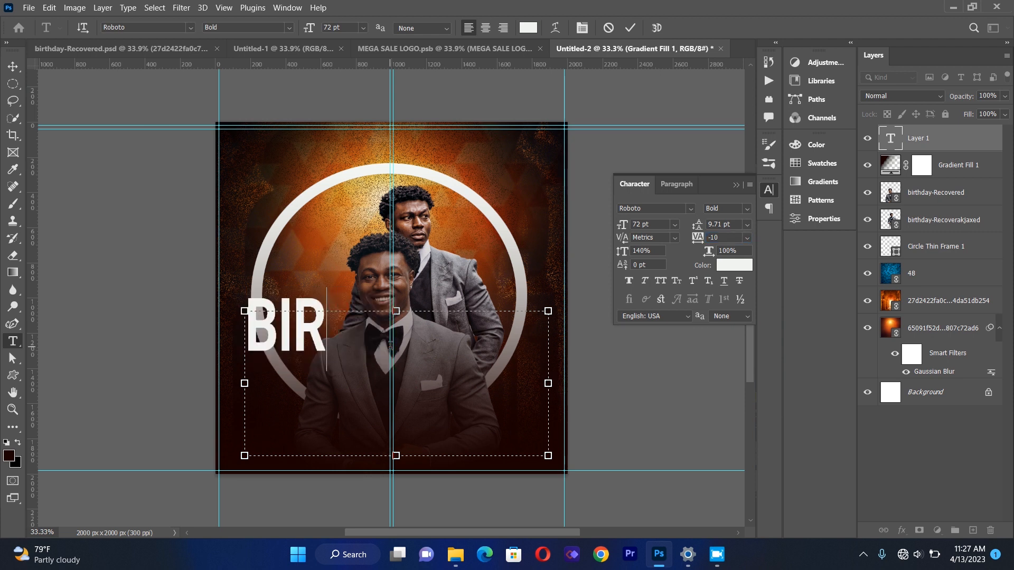
type("TH")
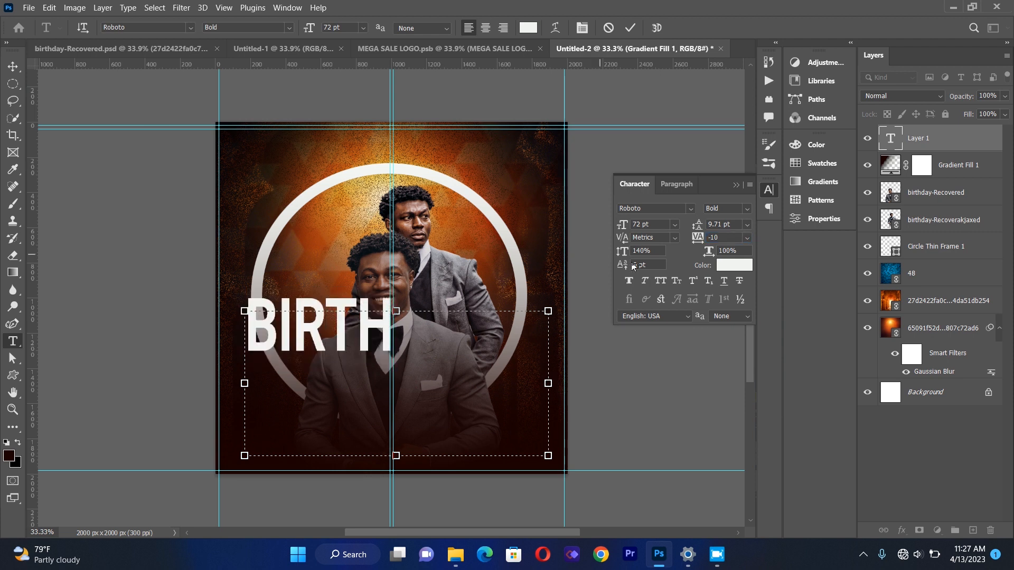
left_click(735, 185)
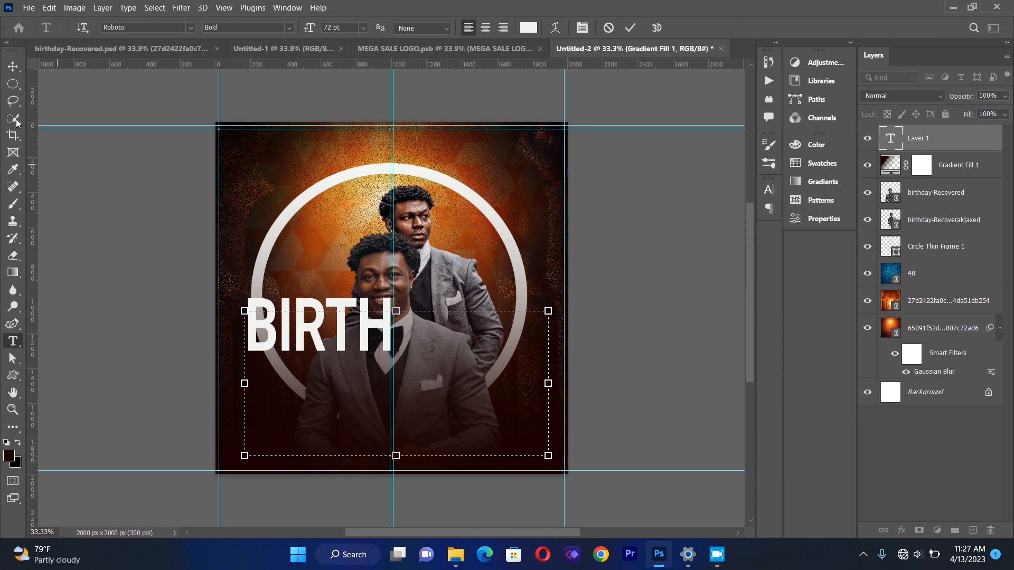
Move the BIRTH text to the centre of the flyer over the lower portrait.
left_click(16, 71)
left_click_drag(313, 345, 387, 387)
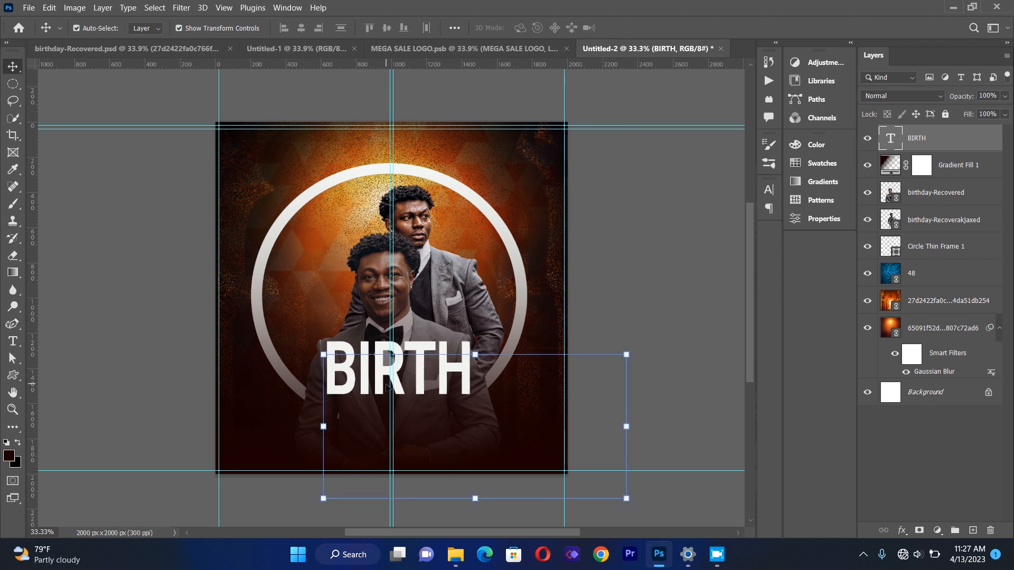
Duplicate the BIRTH text layer and place the copy directly below it.
key("ctrl")
left_click_drag(390, 388, 382, 444)
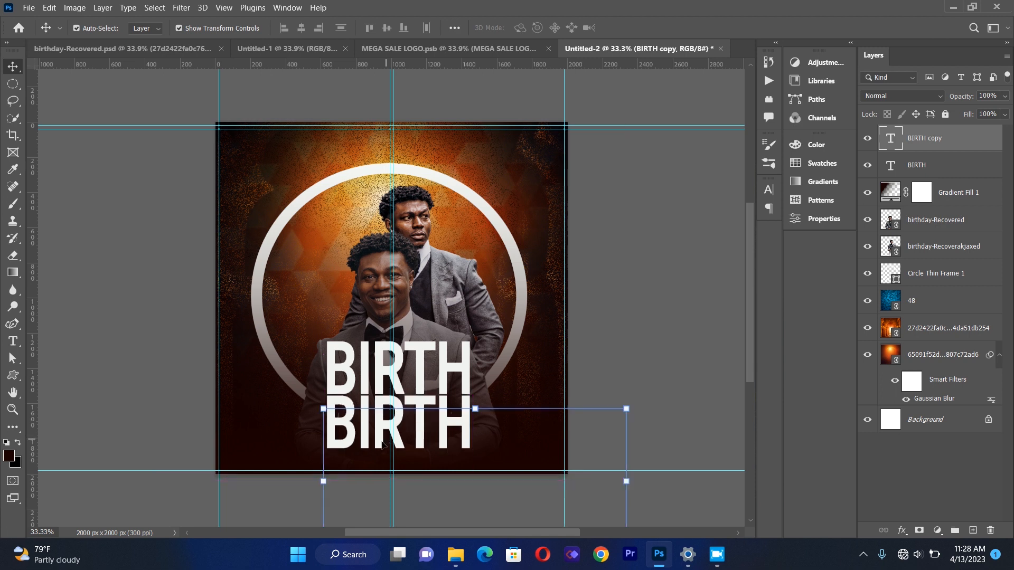
Edit the duplicated text to read DAY.
left_click(94, 286)
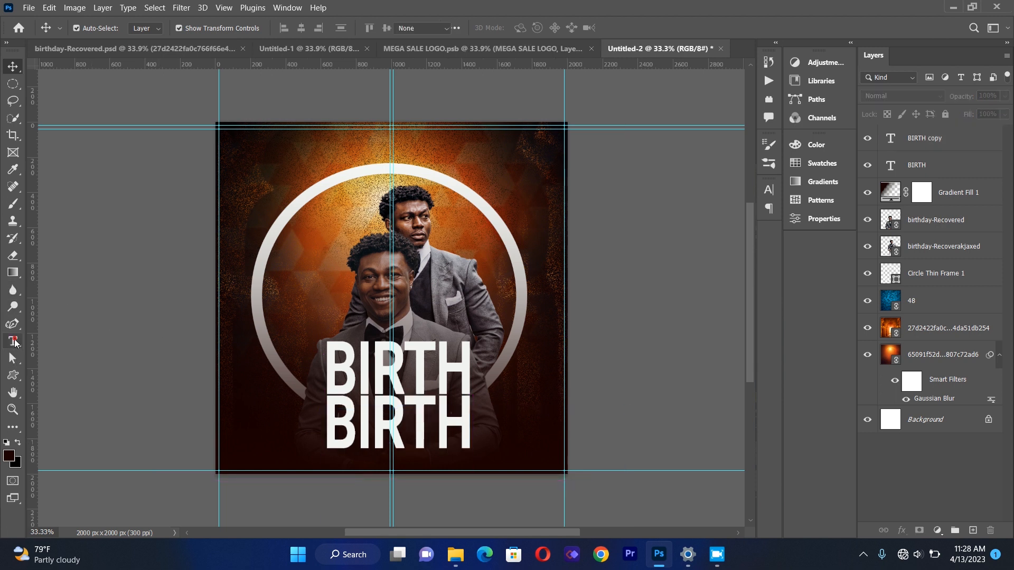
left_click(12, 341)
left_click(360, 410)
double_click(360, 411)
key("BackSpace")
type("DAY")
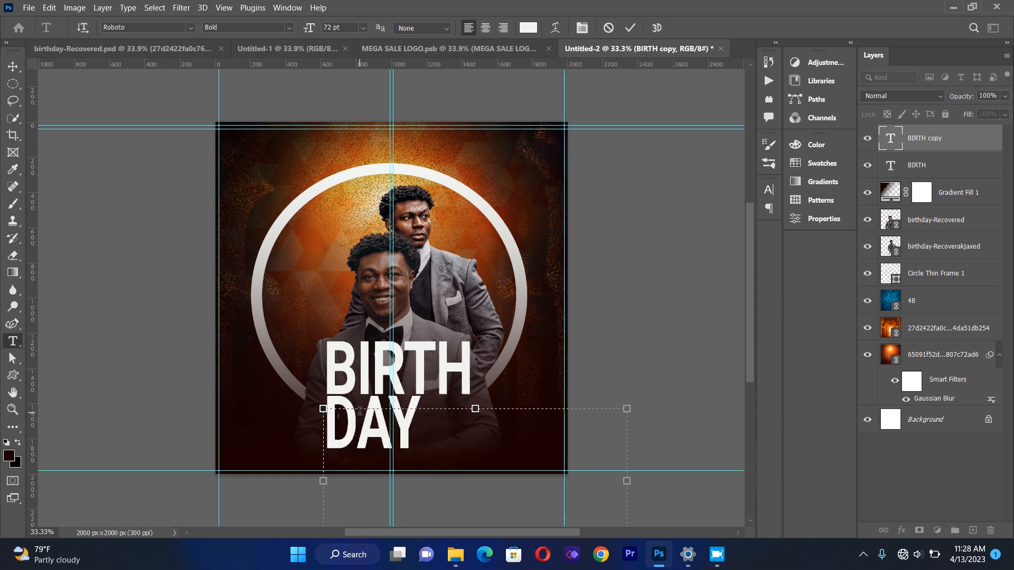
Nudge the DAY text so it sits aligned beneath BIRTH.
left_click(12, 66)
left_click(127, 298)
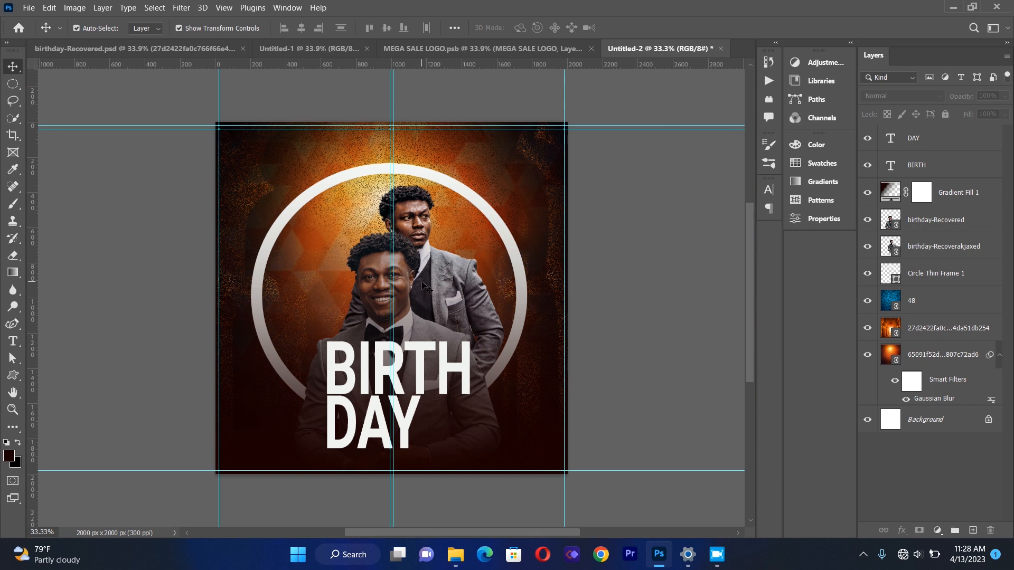
left_click_drag(417, 367, 417, 361)
left_click(165, 411)
left_click_drag(334, 416, 336, 415)
key("Left")
key("Down")
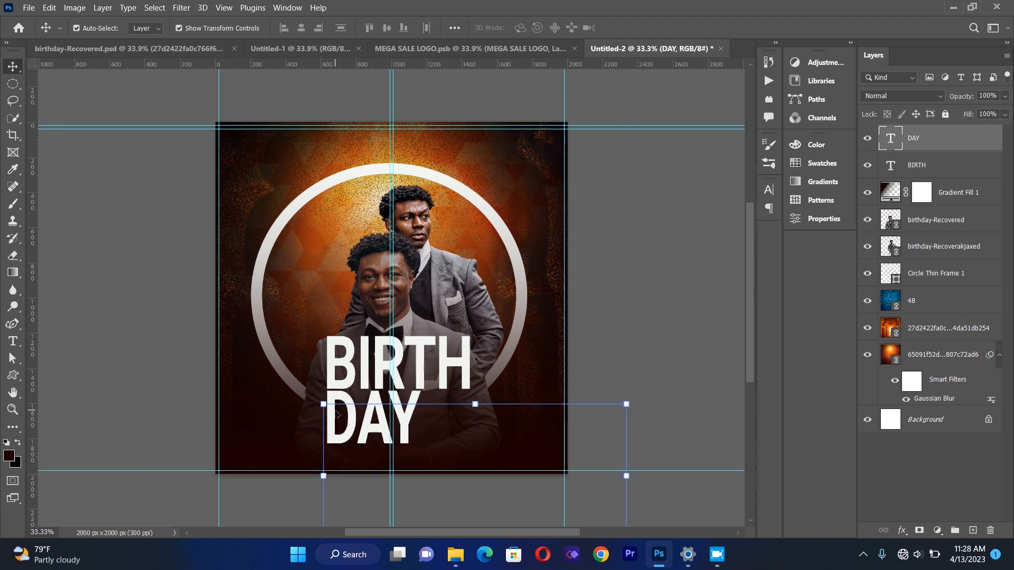
left_click(140, 278)
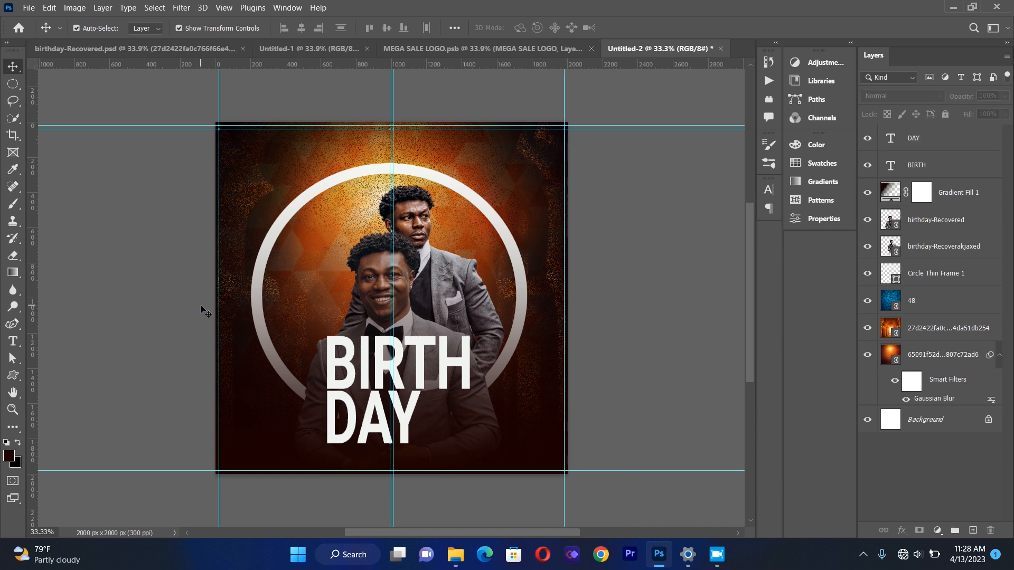
Create a new text box near the top of the flyer and type HAPPY.
key("t")
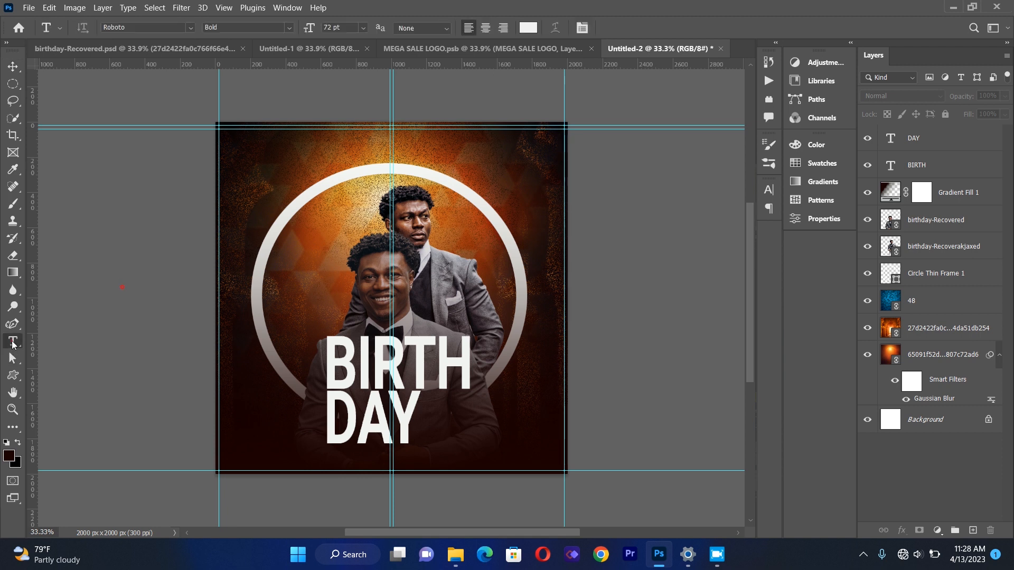
left_click_drag(284, 163, 521, 329)
key("BackSpace")
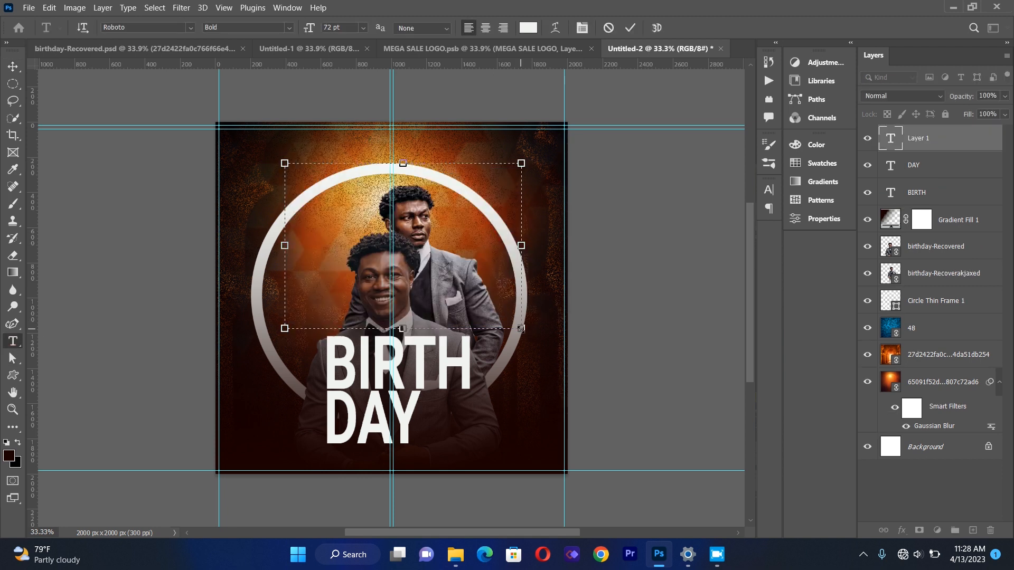
type("b")
key("BackSpace")
type("HAPP")
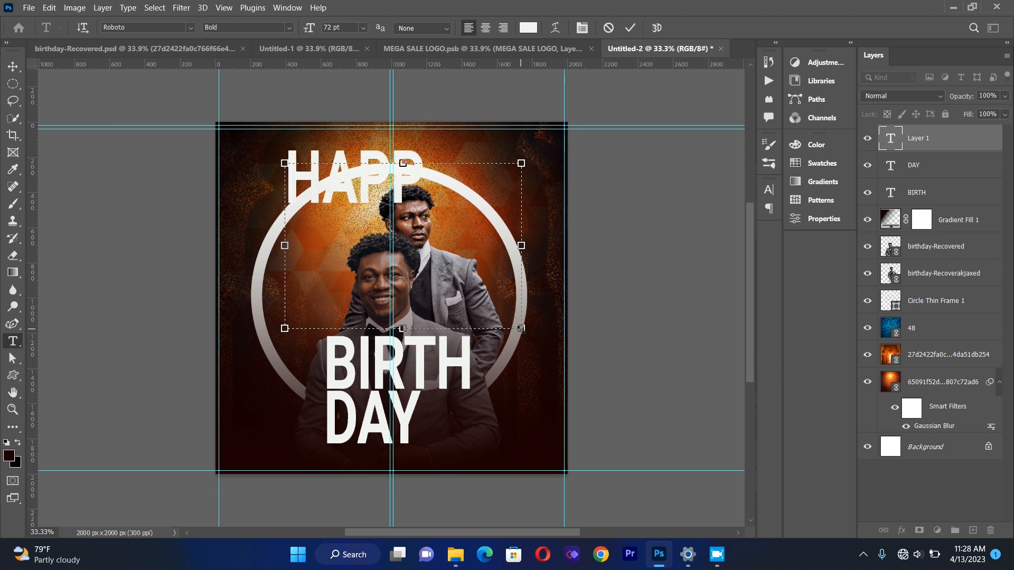
type("Y")
Set the HAPPY text's font style to Regular.
key("ctrl+a")
left_click(290, 28)
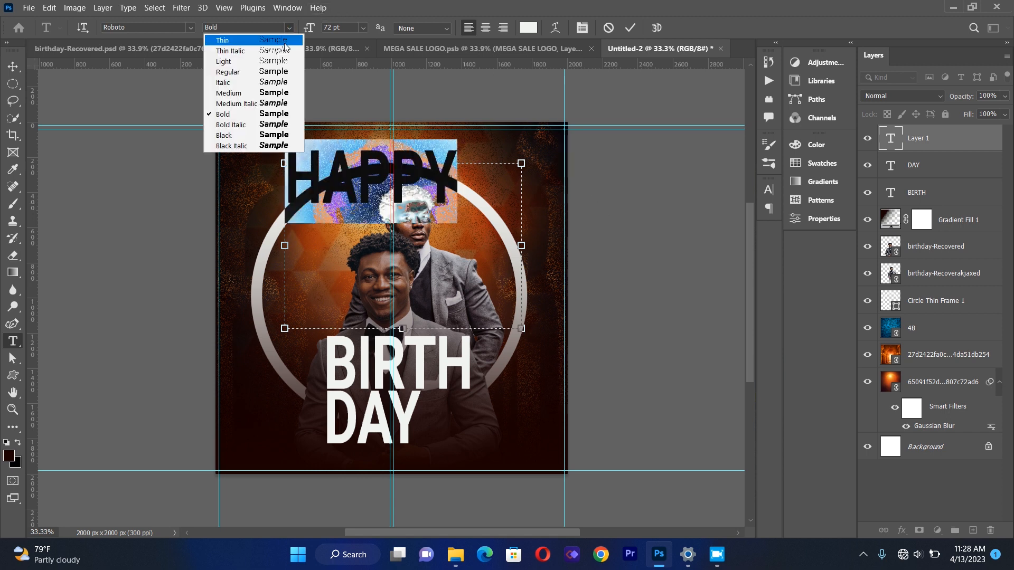
left_click(280, 71)
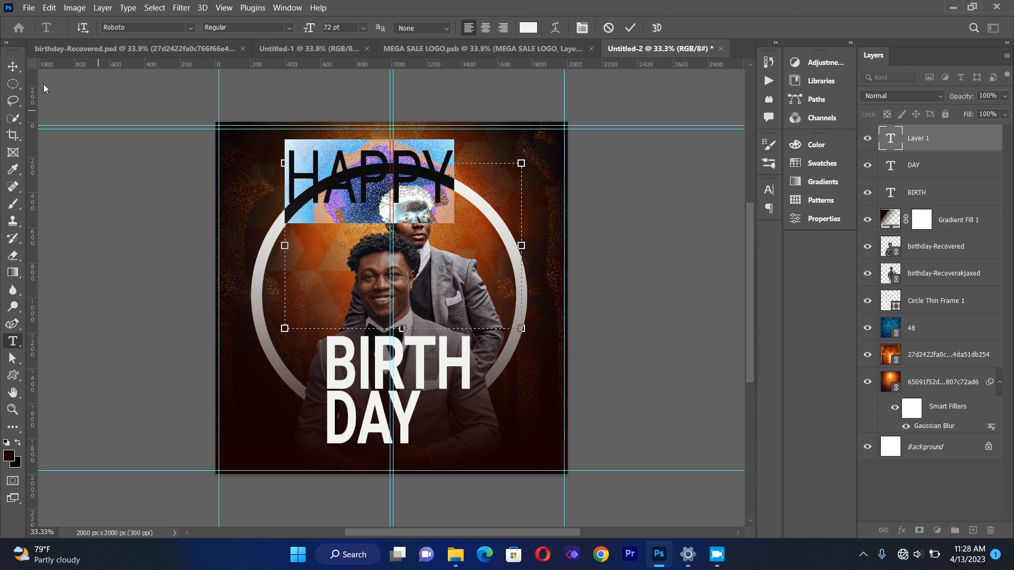
left_click(582, 28)
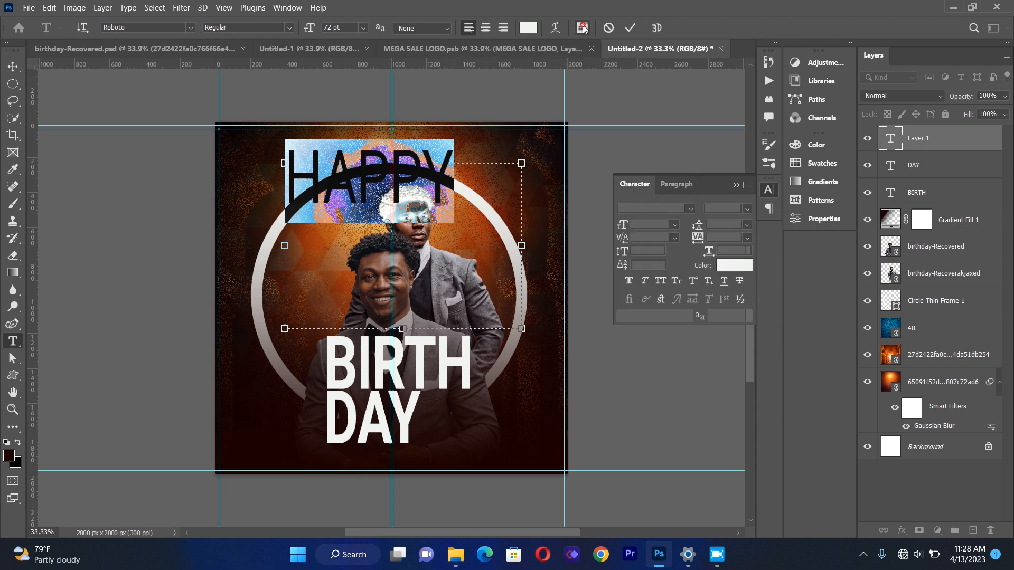
left_click(732, 238)
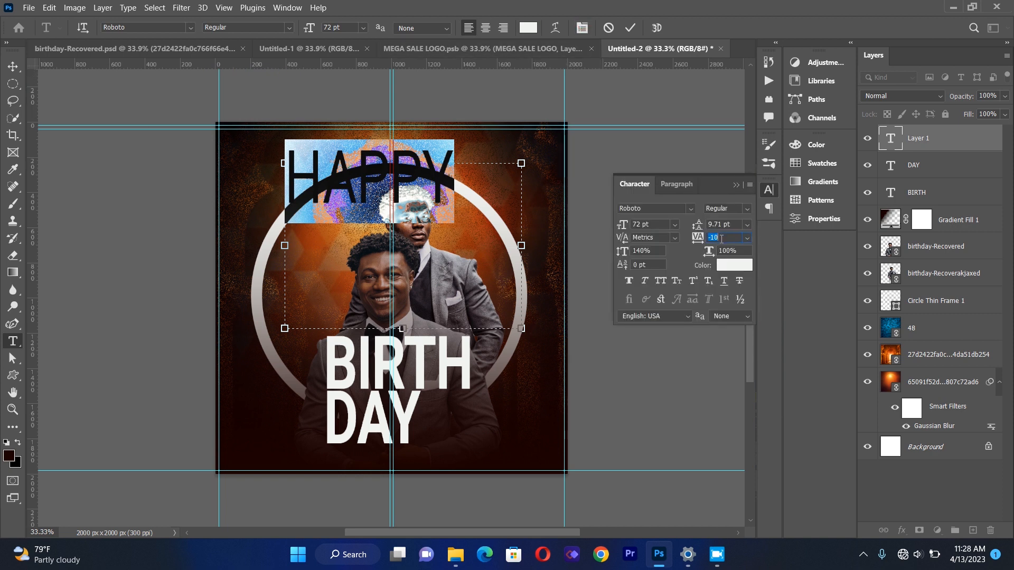
left_click(737, 186)
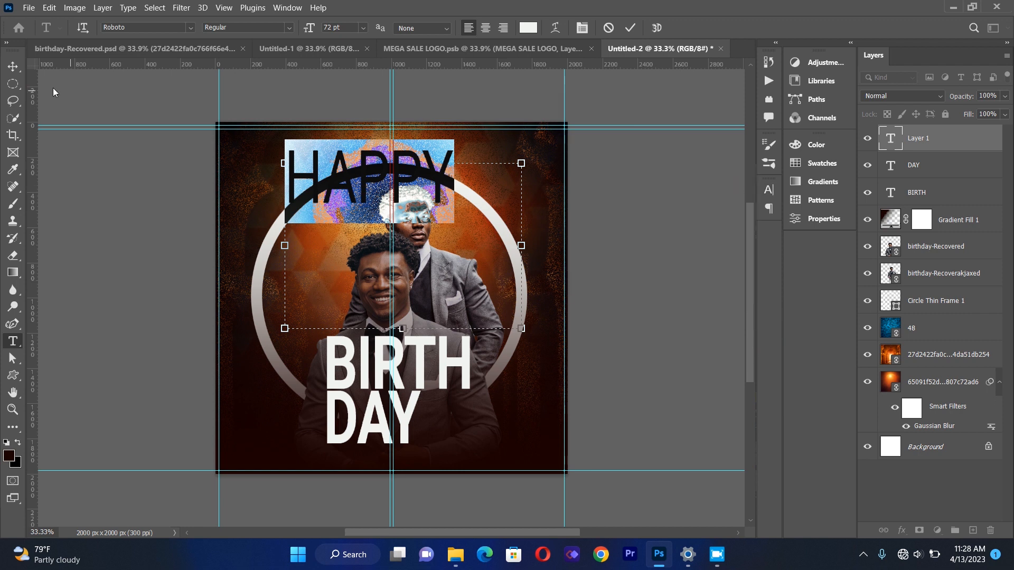
Scale HAPPY down and place it just above the left side of BIRTH, nudging it slightly right.
left_click(15, 71)
key("ctrl+t")
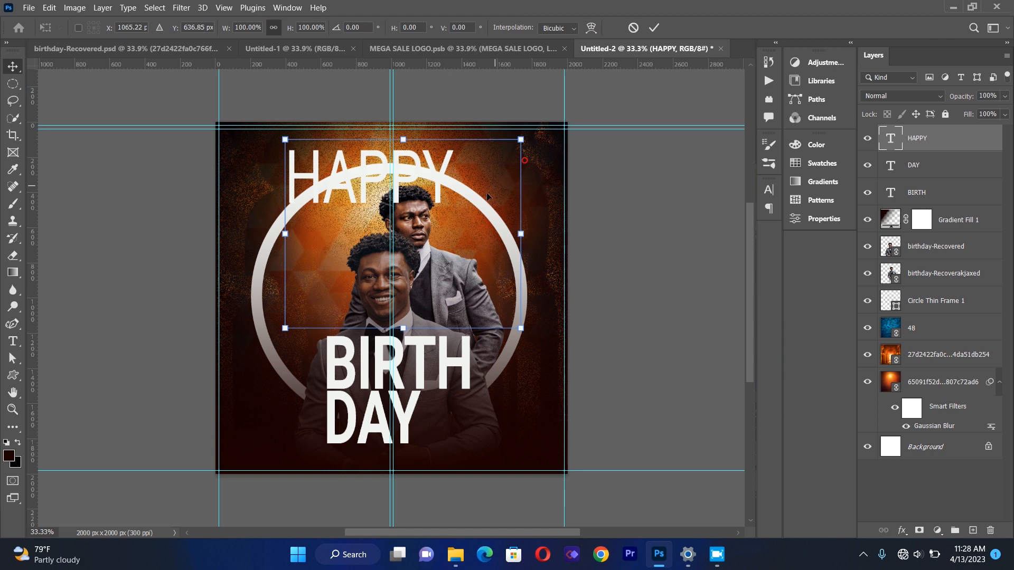
left_click_drag(505, 238, 340, 267)
left_click_drag(303, 227, 344, 329)
key("Right")
key("Right")
key("Right")
key("Right")
key("Right")
key("Right")
key("Right")
key("Return")
left_click(155, 274)
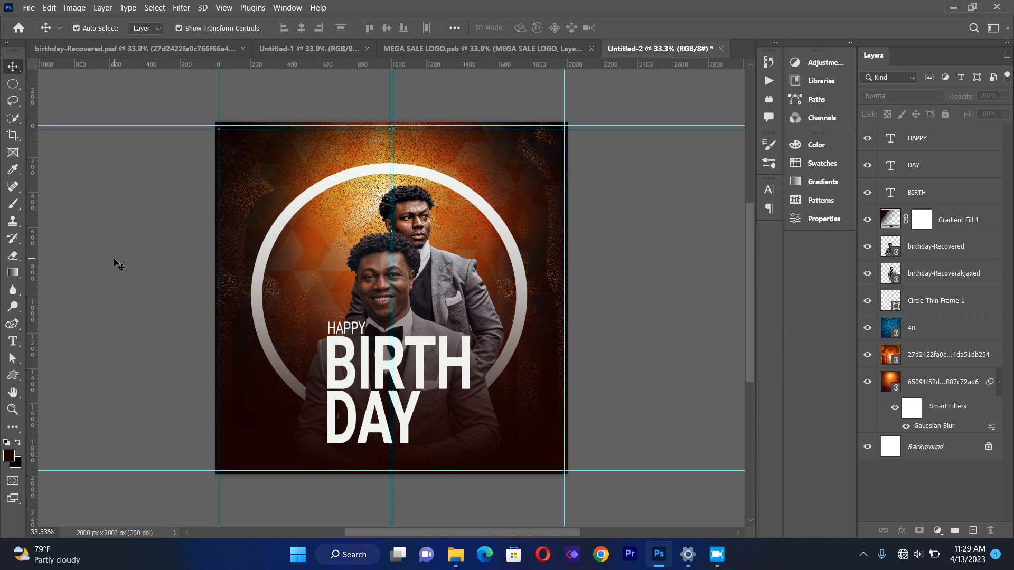
Create a new text box near the top of the flyer and type the celebrant's full name in capitals.
left_click(13, 341)
left_click_drag(220, 179, 534, 325)
key("BackSpace")
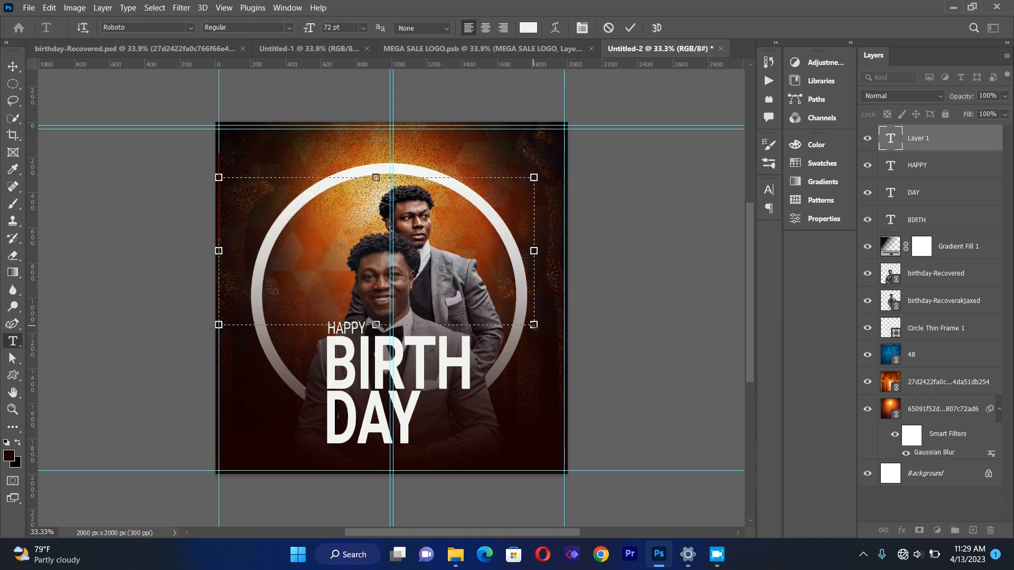
type("r")
key("BackSpace")
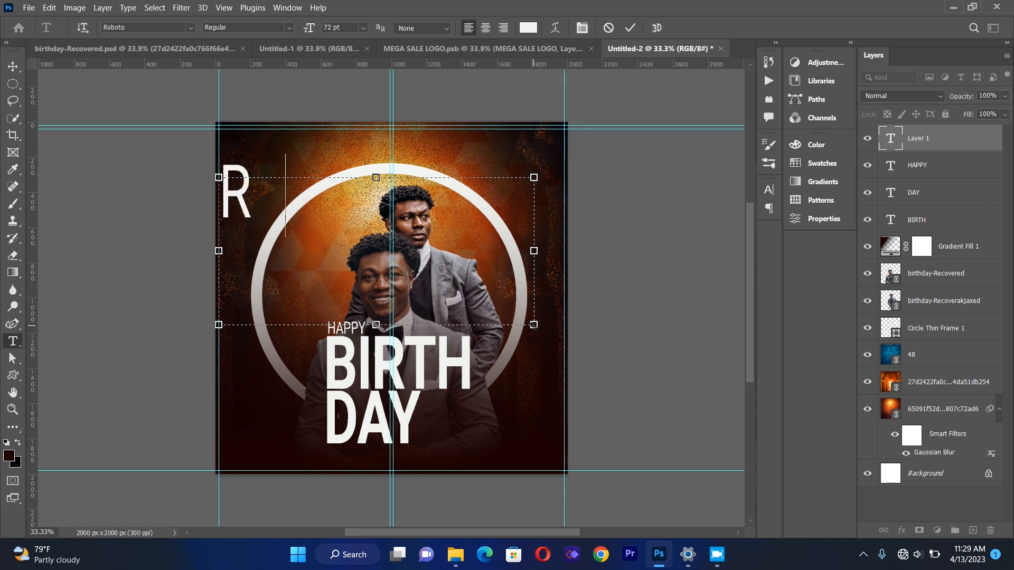
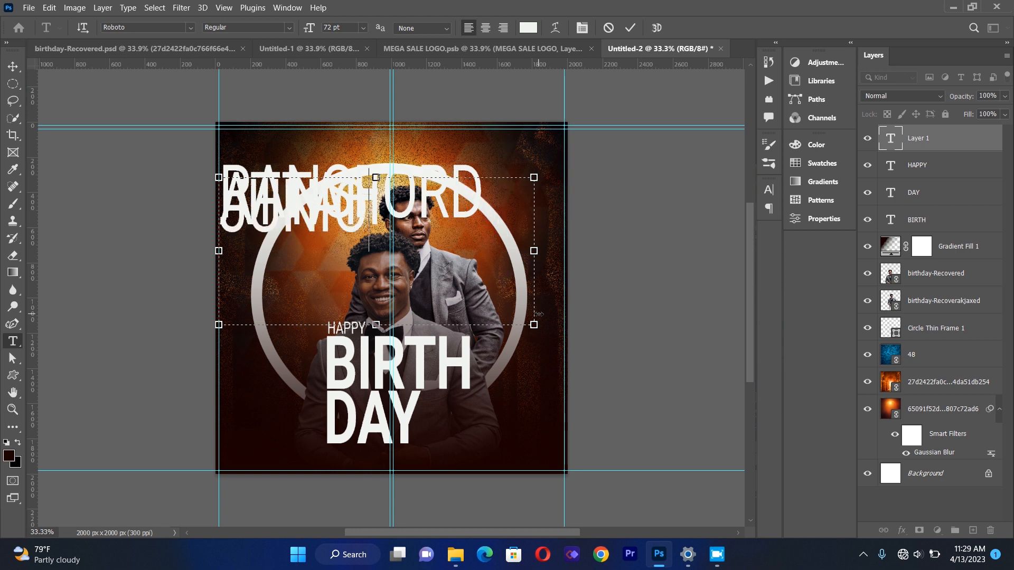
Set the name text's font size to 12 pt.
key("ctrl+a")
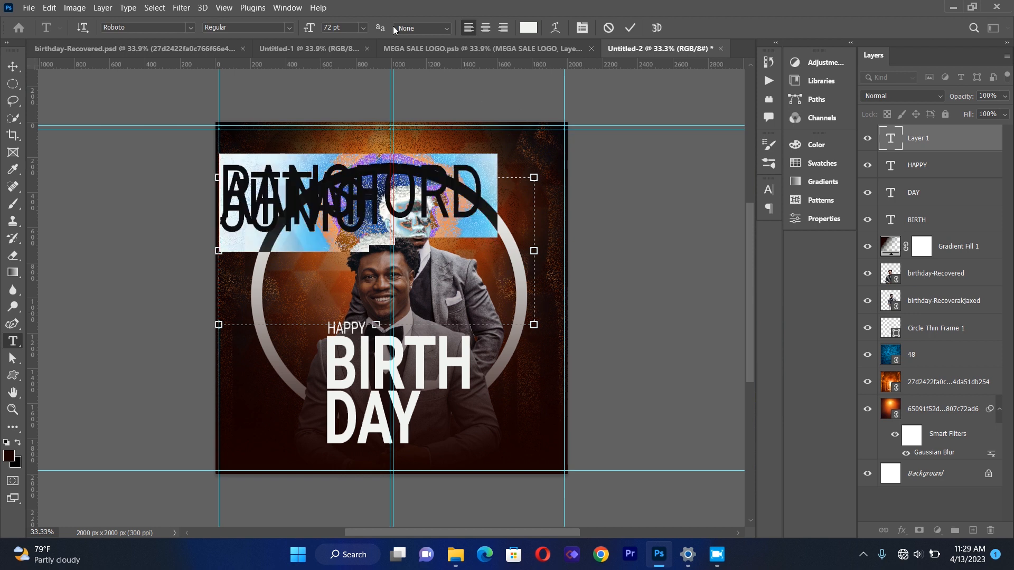
left_click(364, 28)
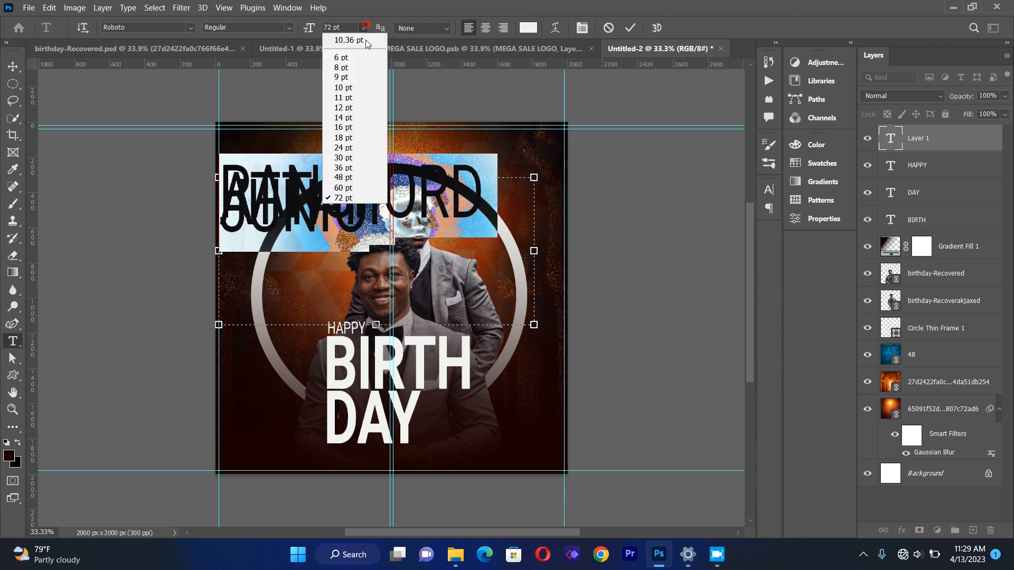
left_click(358, 111)
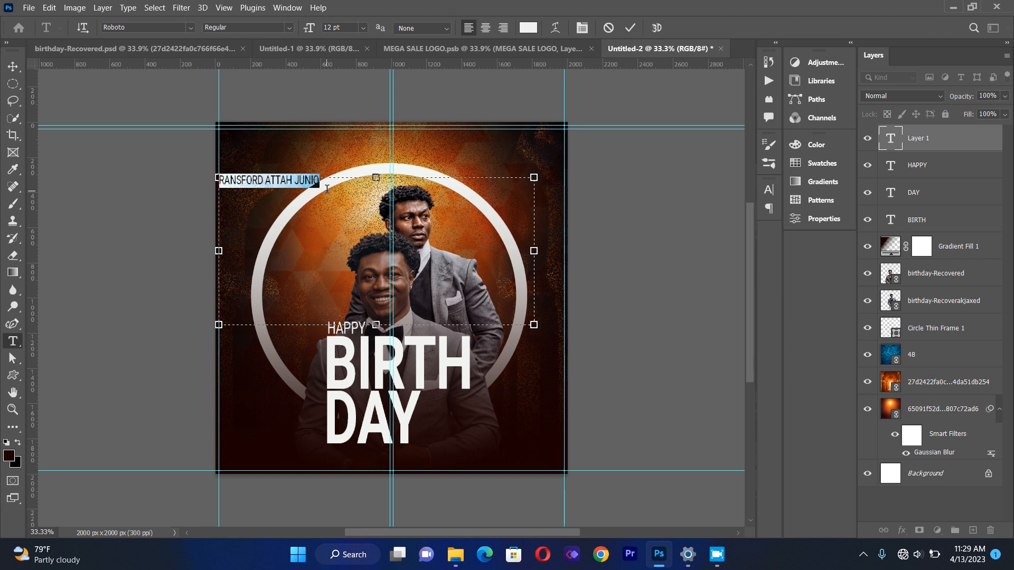
left_click(328, 182)
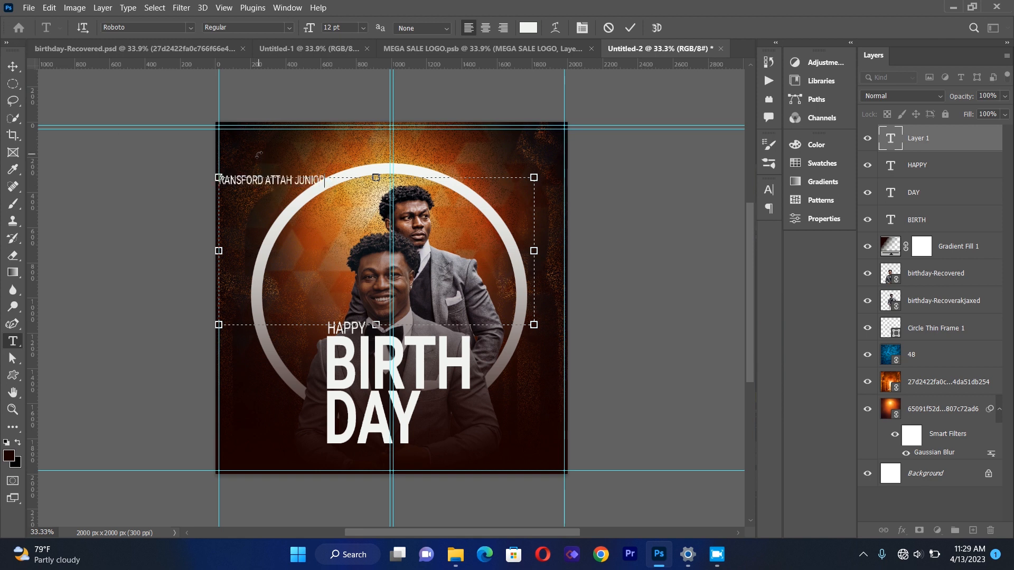
Set the name text's vertical scale to 77% in the character settings.
key("ctrl+a")
left_click(582, 27)
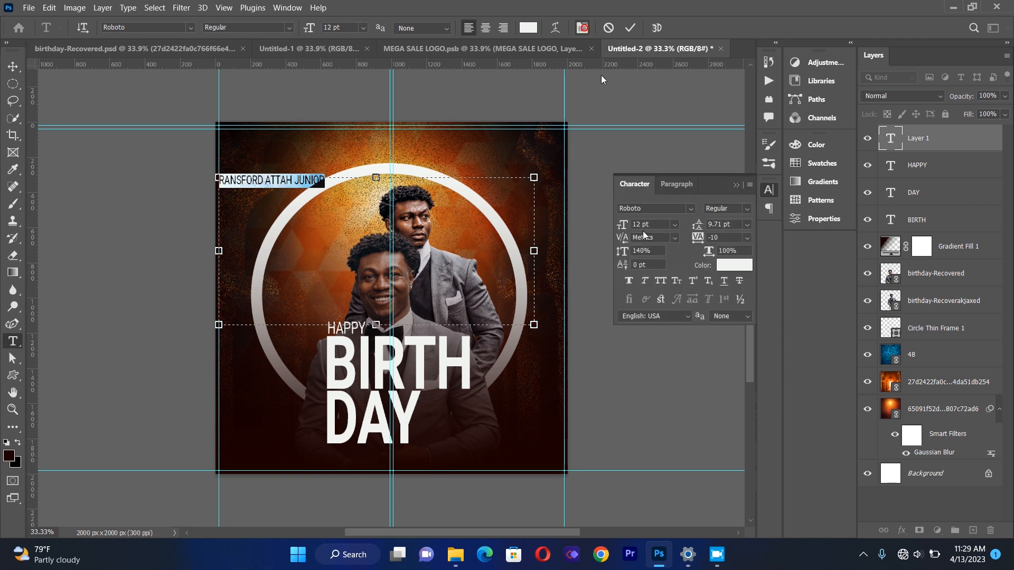
key("BackSpace")
key("BackSpace")
key("BackSpace")
type("77")
key("Return")
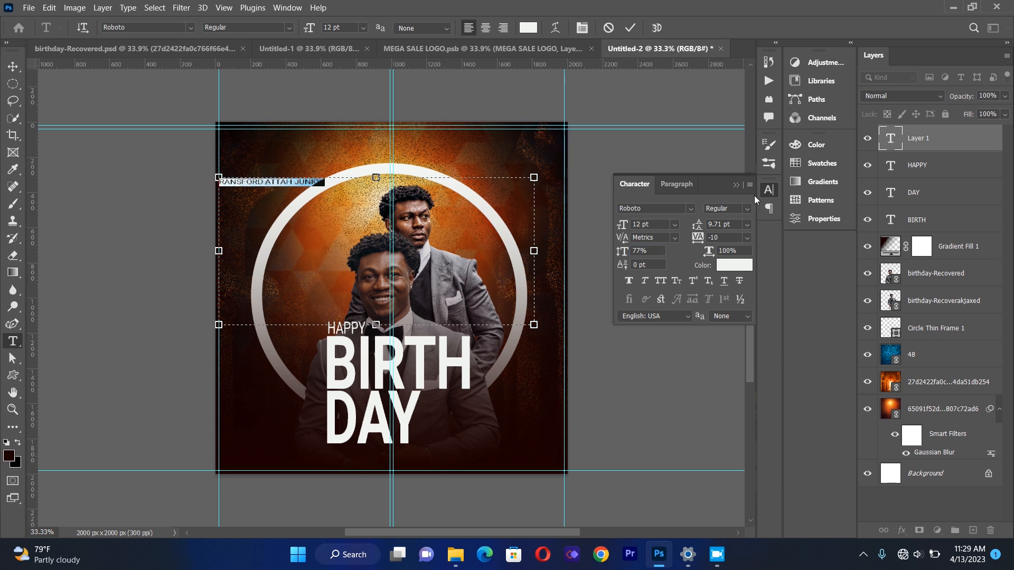
left_click(736, 186)
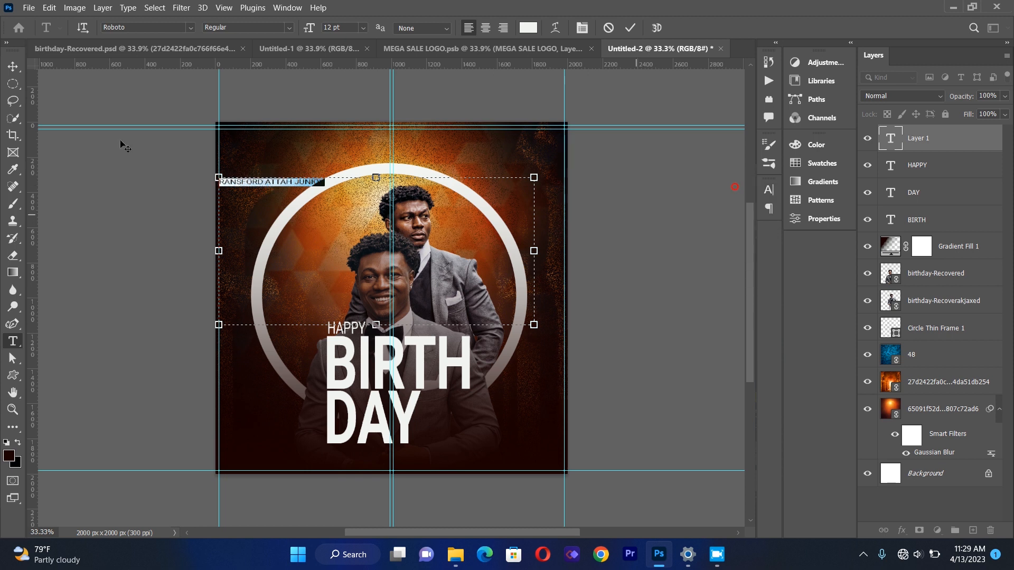
Move the name text beneath DAY and nudge it into place.
left_click(13, 66)
left_click_drag(273, 179, 269, 139)
left_click_drag(274, 190, 384, 454)
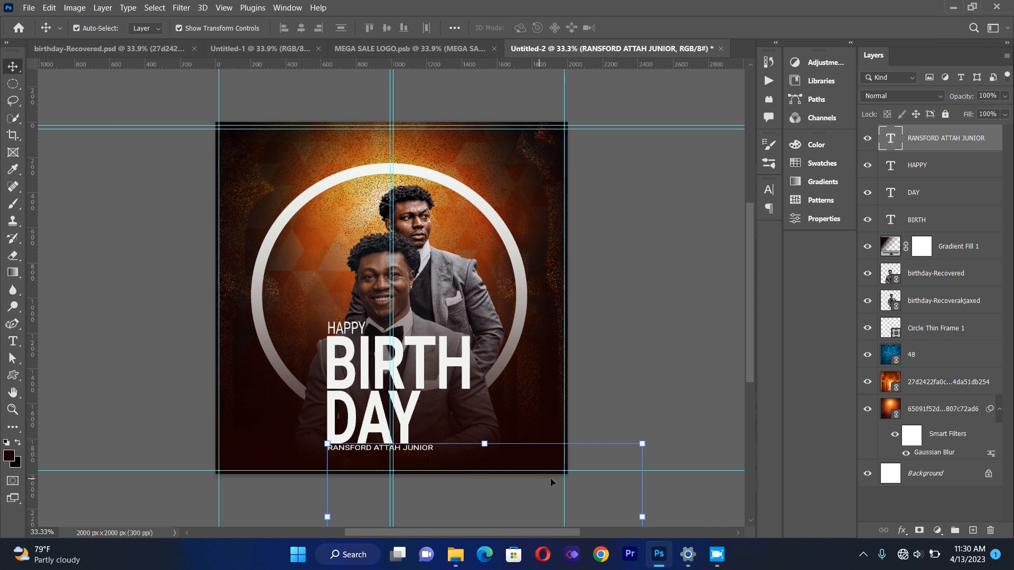
left_click_drag(645, 444, 705, 419)
left_click_drag(447, 430, 449, 452)
key("Return")
Set the name text's font style to Light.
key("t")
left_click_drag(330, 450, 450, 450)
left_click(288, 27)
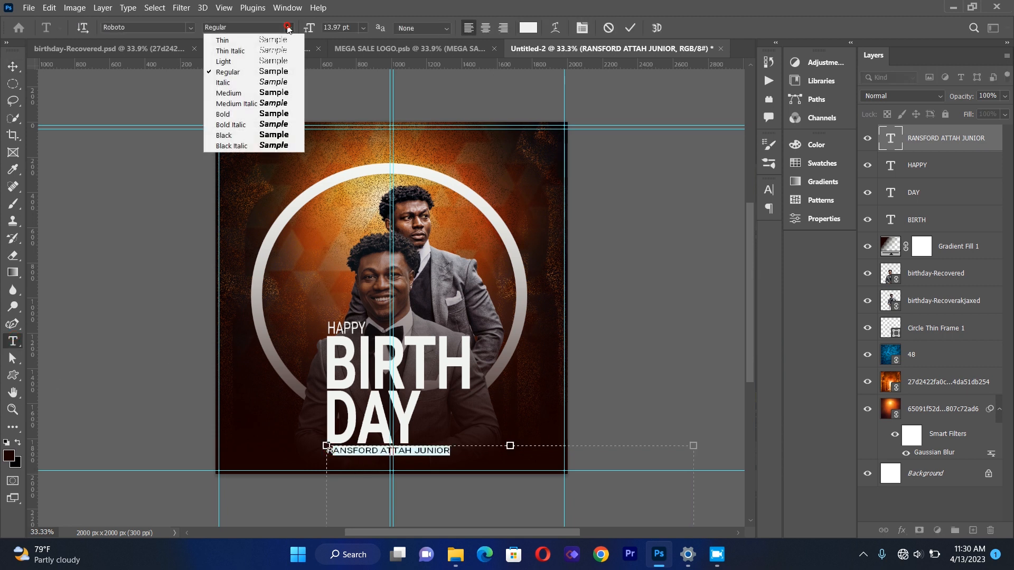
left_click(287, 62)
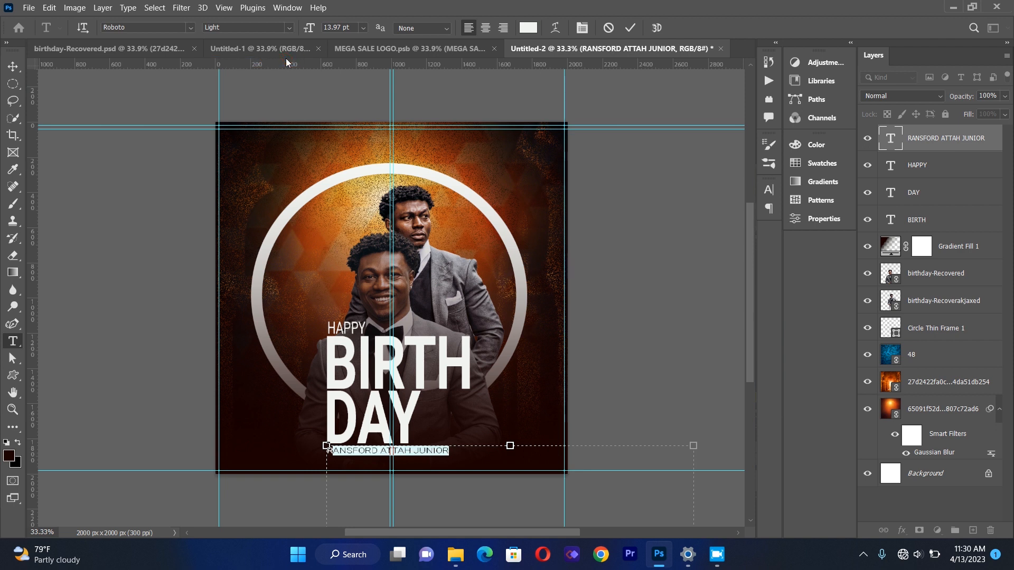
left_click(13, 66)
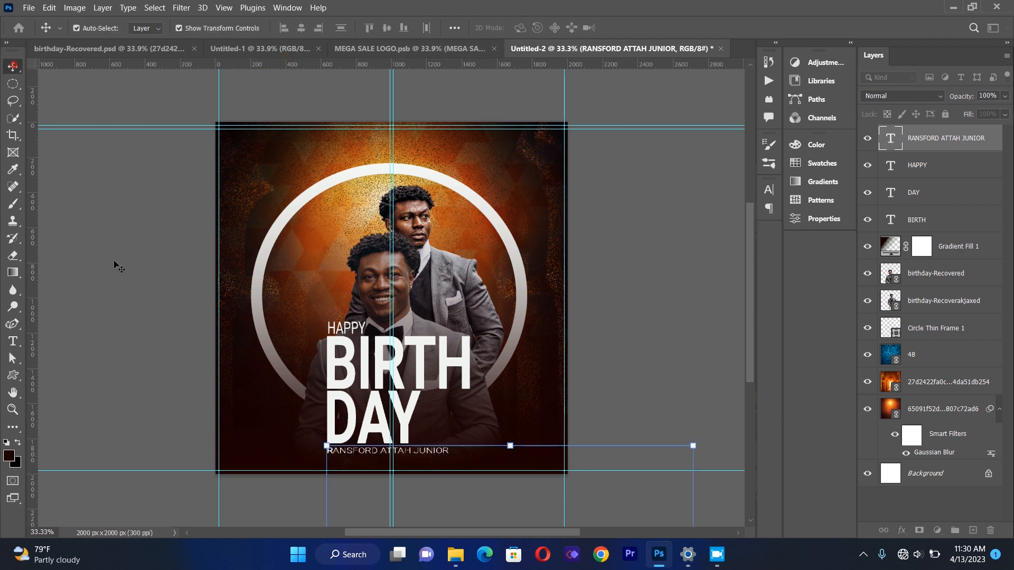
Scale the name text up to about 105.5% and place it just below DAY.
left_click(444, 451)
left_click_drag(694, 446, 713, 435)
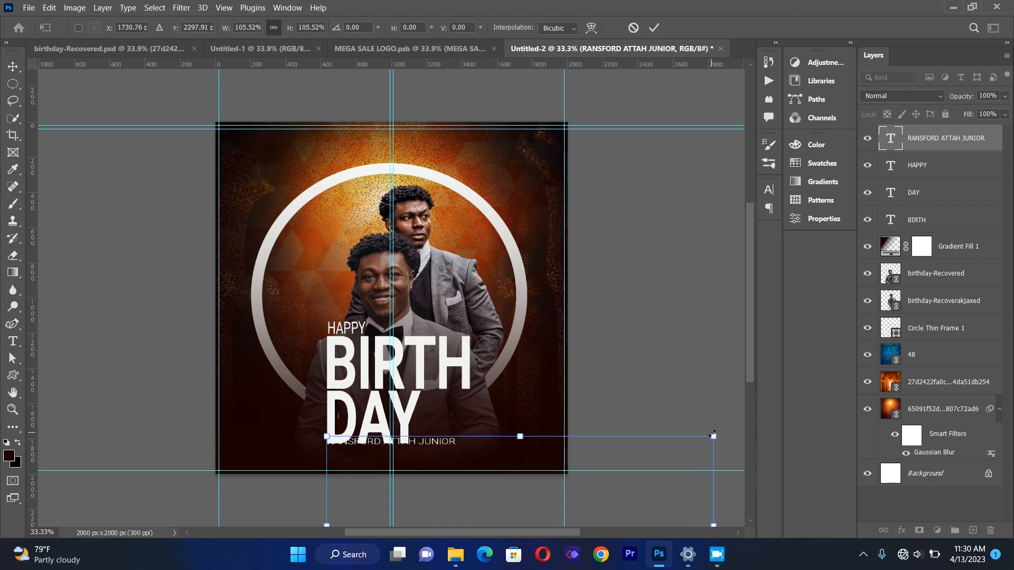
left_click_drag(448, 452, 449, 460)
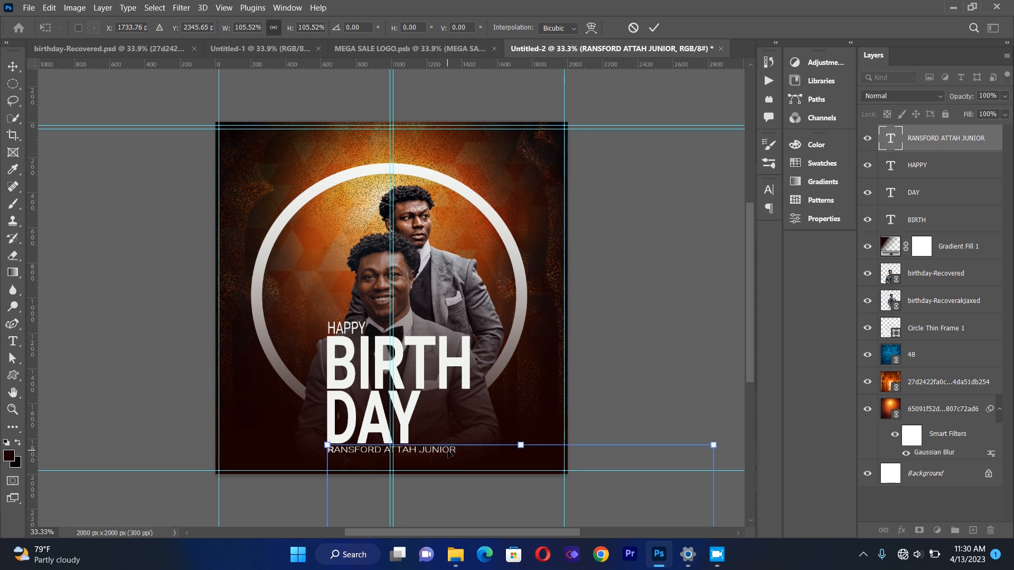
key("Down")
key("Up")
key("Return")
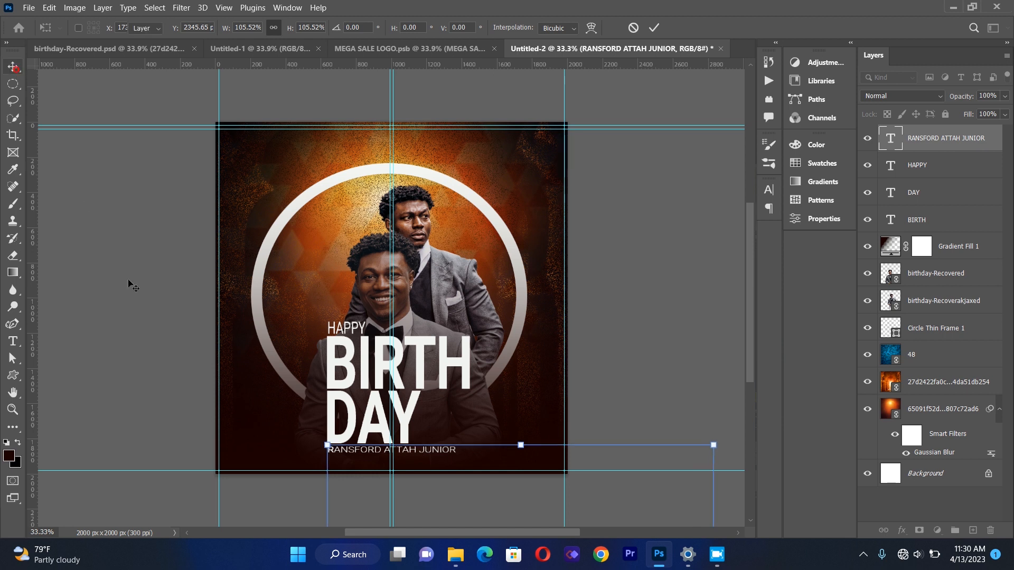
left_click(128, 281)
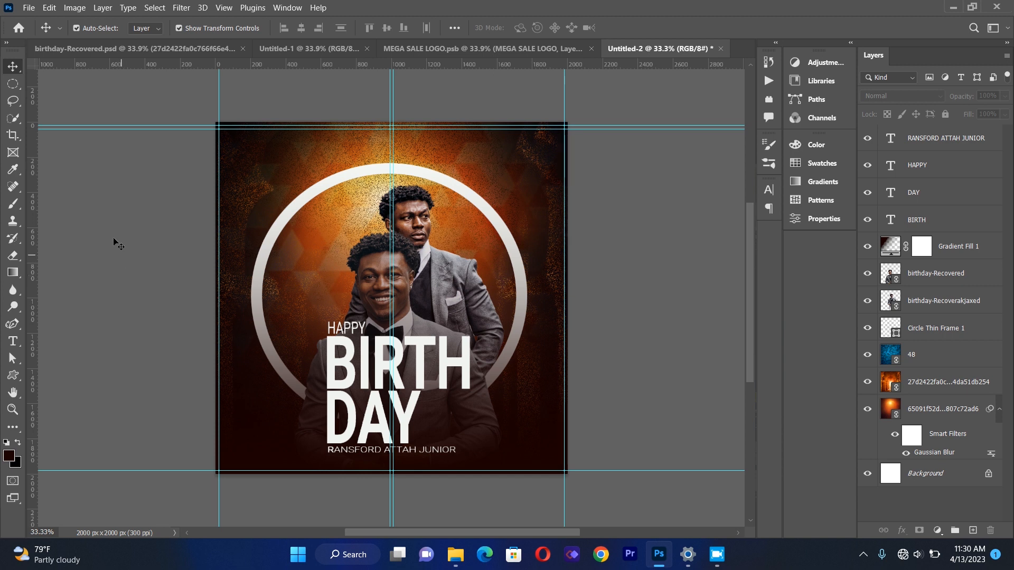
Create a text box and type God bless you with long life and prosperity.May this this day bring a lot of joy into your heart.
key("t")
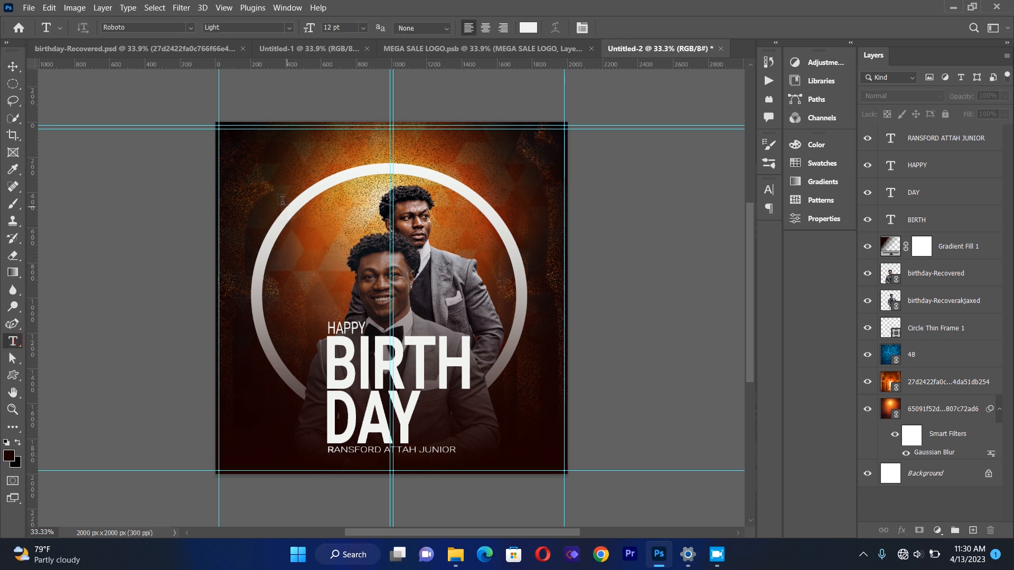
left_click_drag(252, 158, 503, 364)
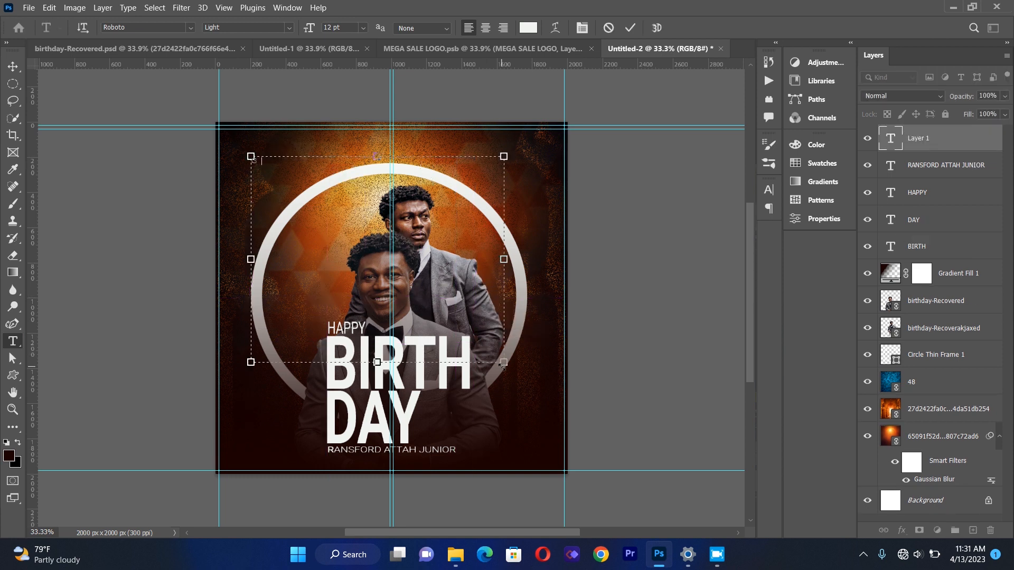
type("God bless you with long life a")
type("ng life an")
type("d prosperi")
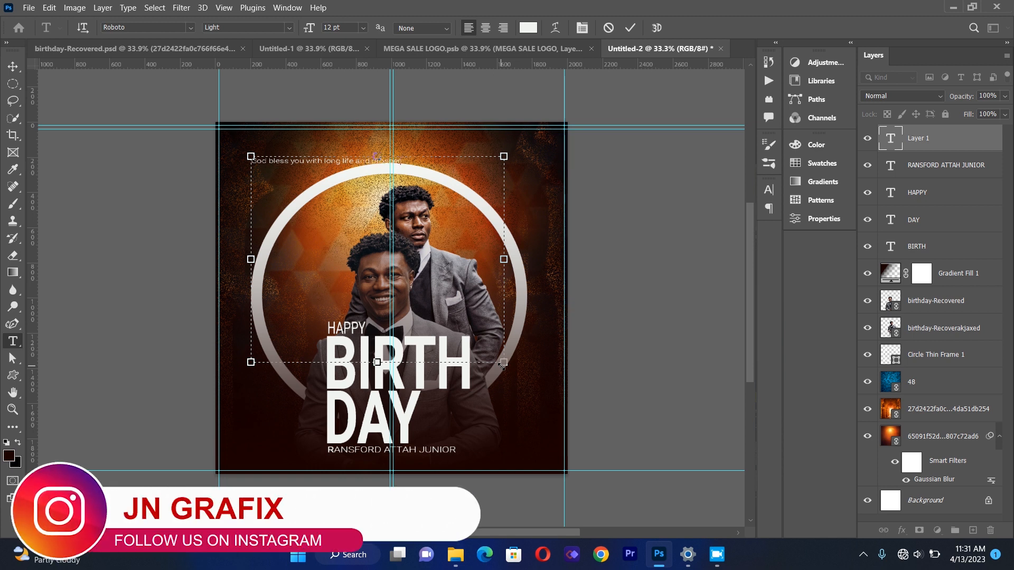
type("ty")
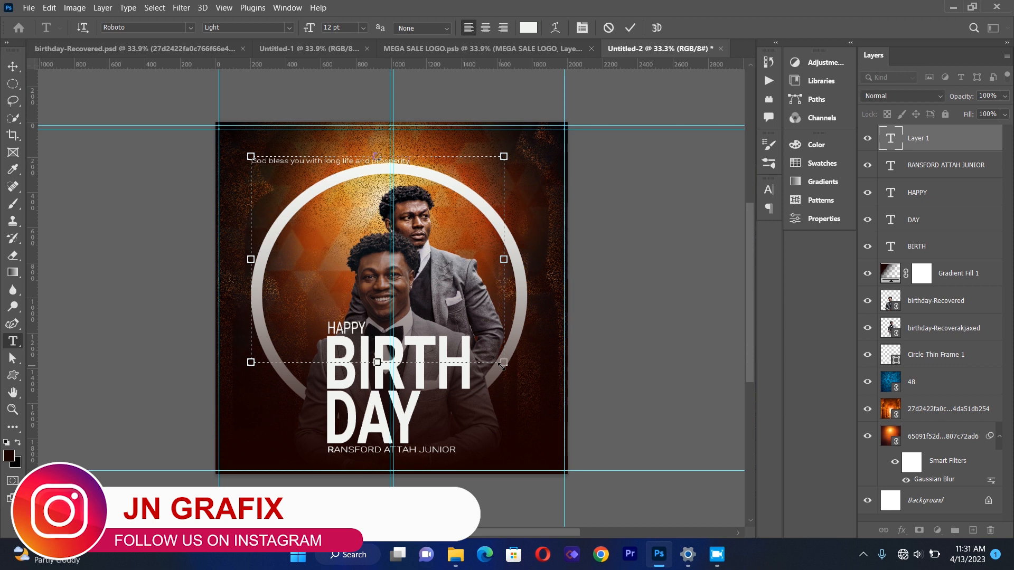
type(" Ma")
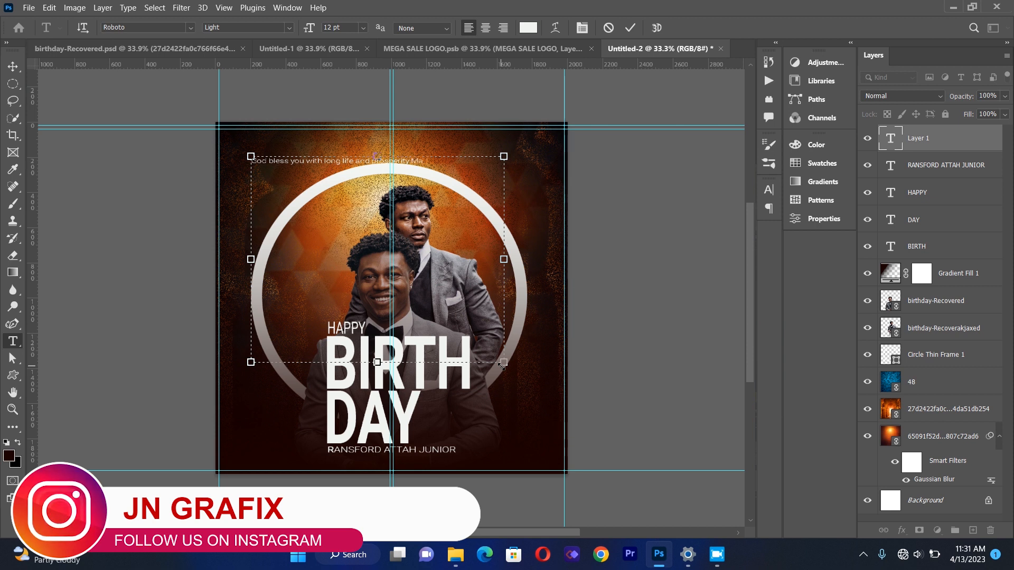
type("y this th")
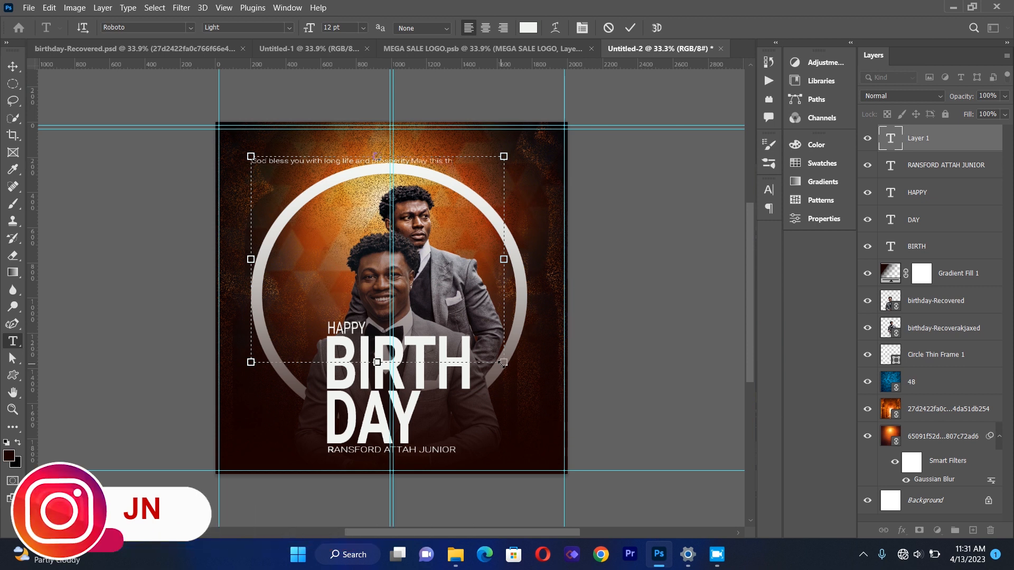
type("is day bring a")
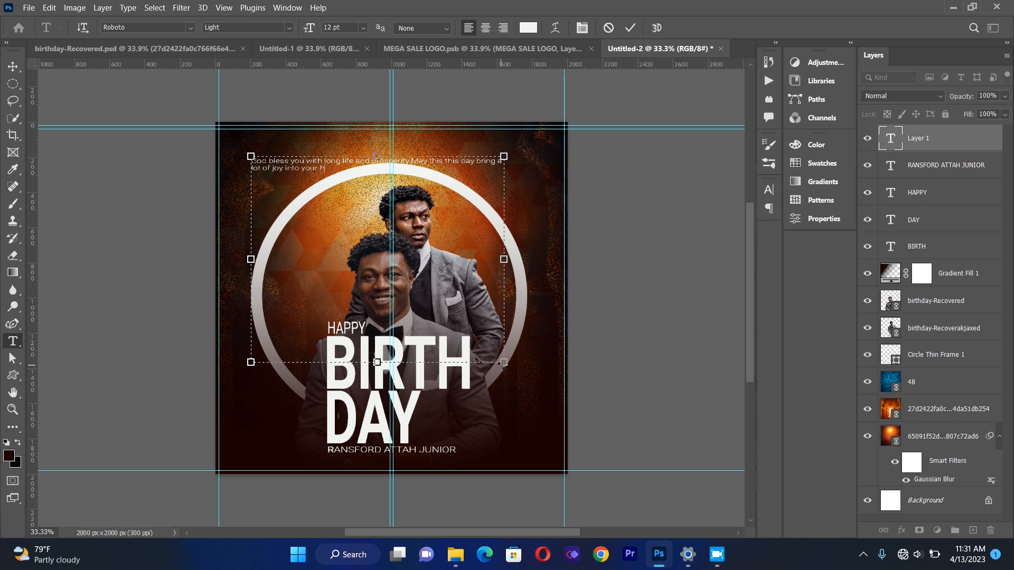
type("rt.")
Narrow the message text box and center-align its text.
left_click_drag(506, 257, 394, 272)
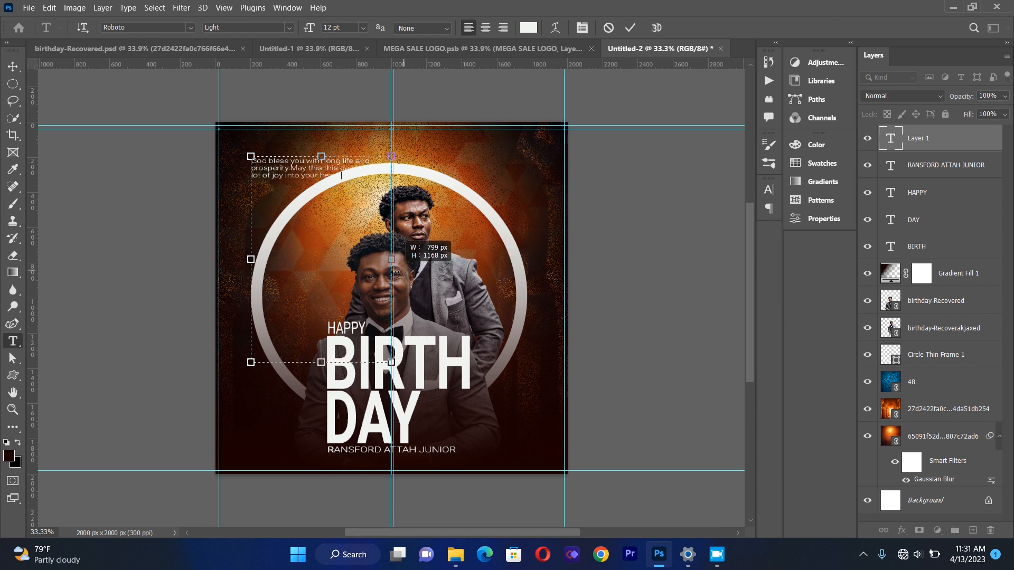
key("ctrl+a")
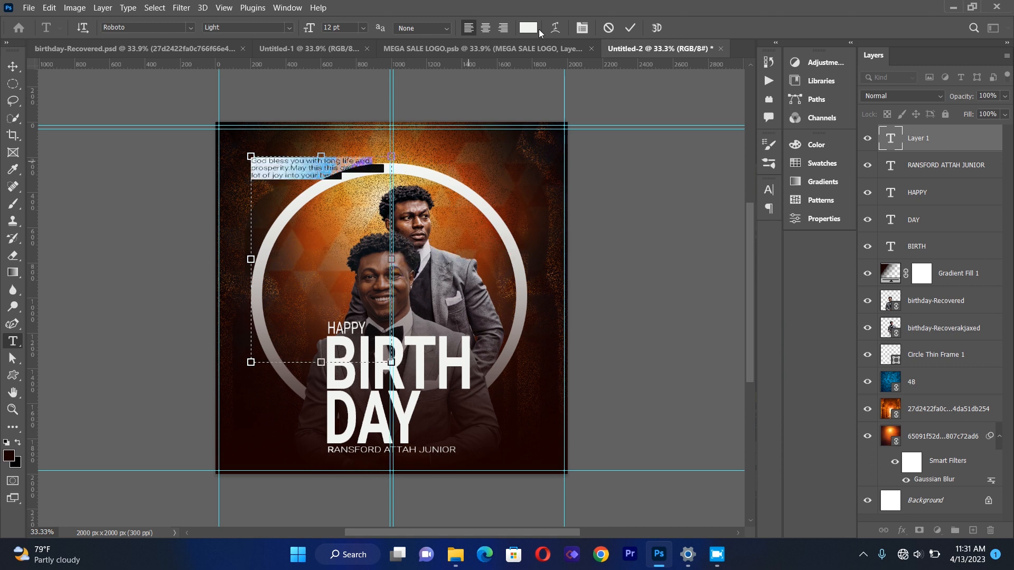
left_click(485, 27)
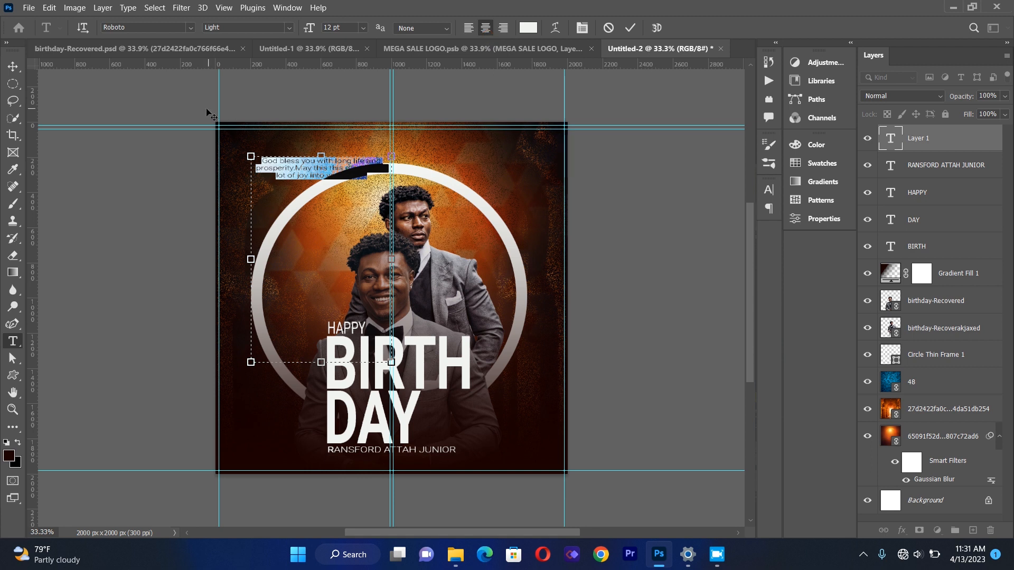
Move the message block to the lower right beside DAY.
left_click(13, 67)
left_click_drag(294, 178, 442, 436)
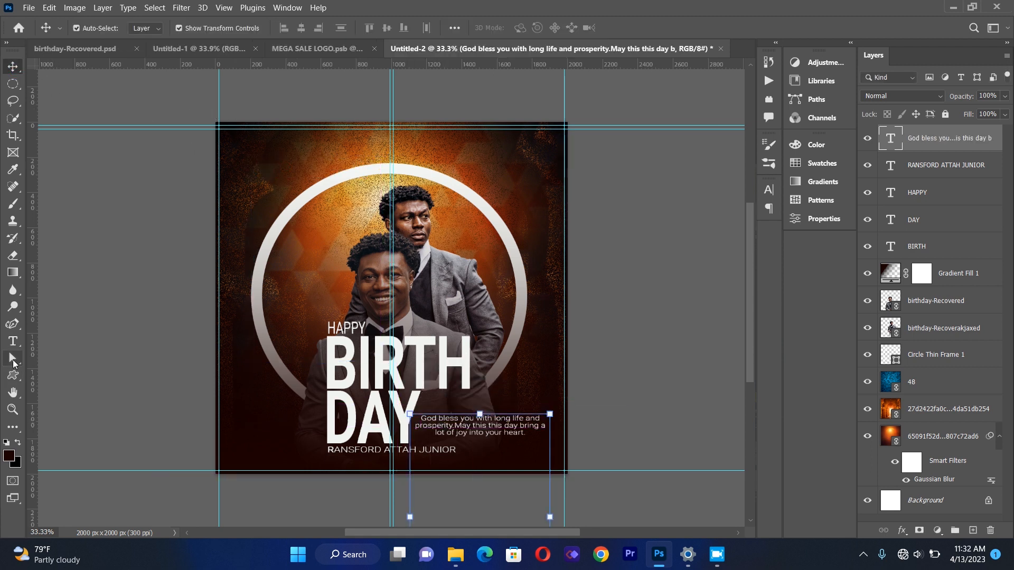
Select all the message text and left-align it.
left_click(12, 342)
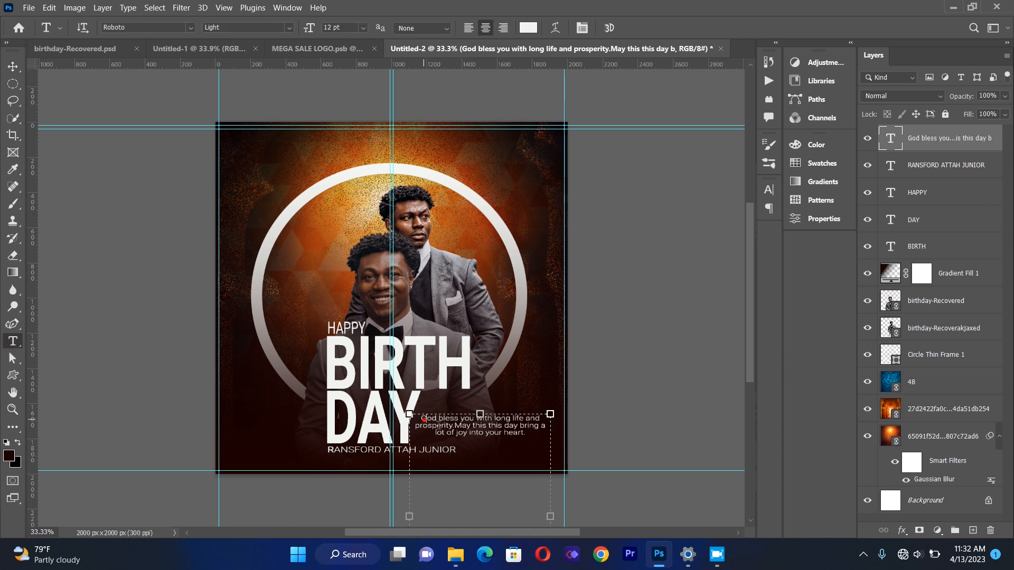
left_click_drag(422, 419, 574, 431)
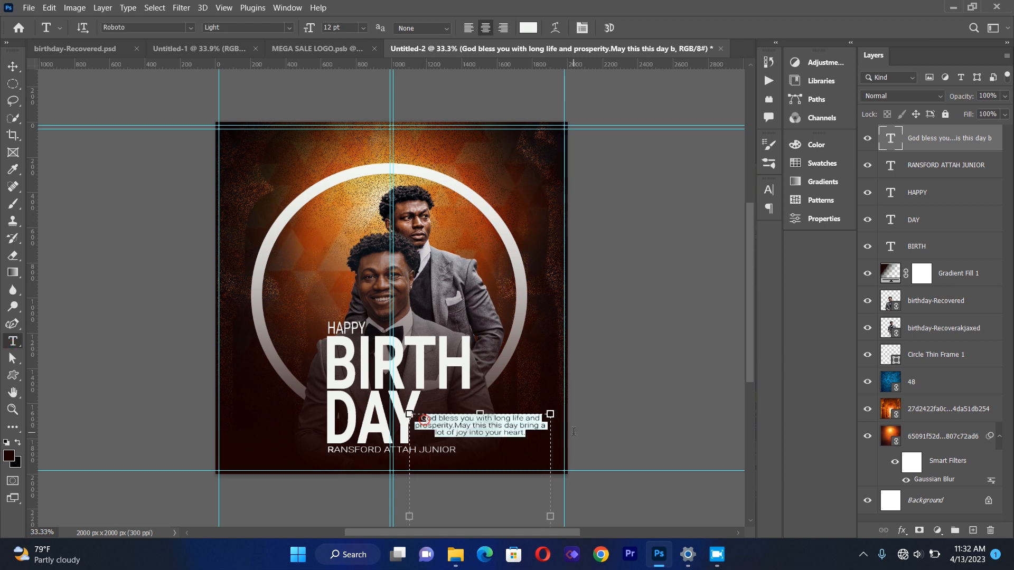
left_click(467, 32)
left_click(13, 66)
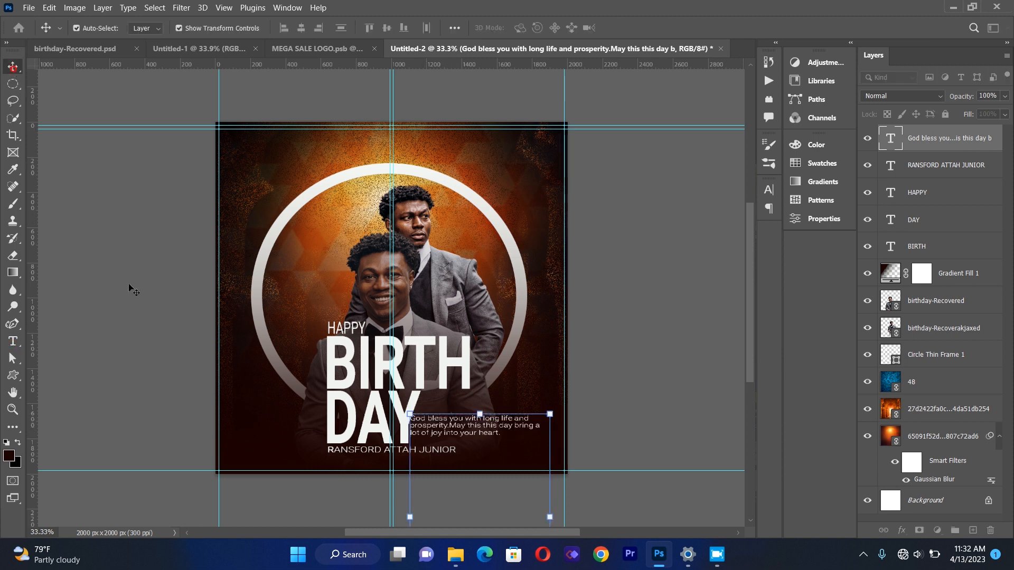
Narrow the message text box so the message wraps onto four lines.
left_click_drag(474, 431, 480, 420)
left_click(13, 341)
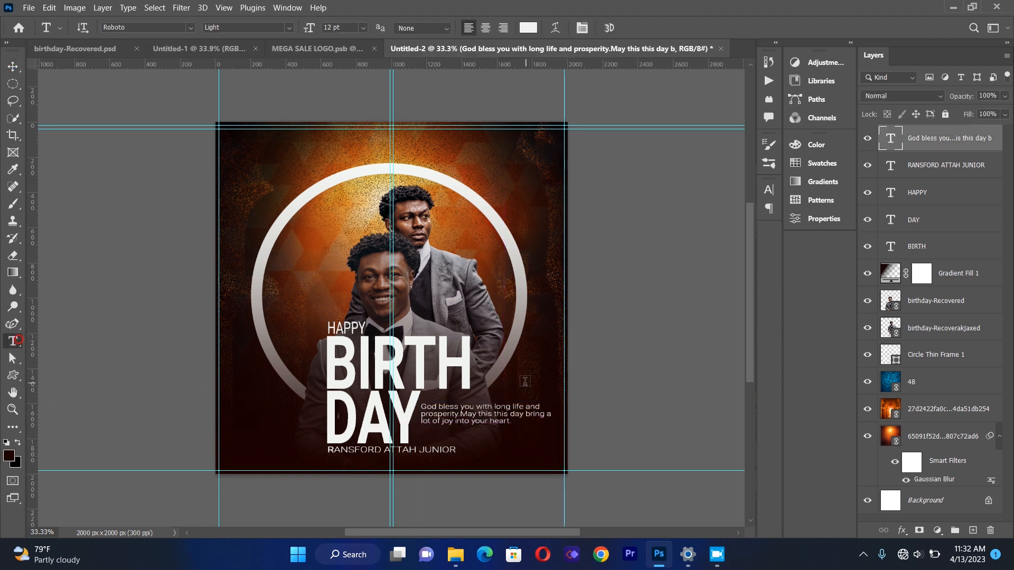
left_click(459, 423)
left_click_drag(566, 506, 529, 513)
left_click_drag(529, 513, 529, 512)
left_click(15, 68)
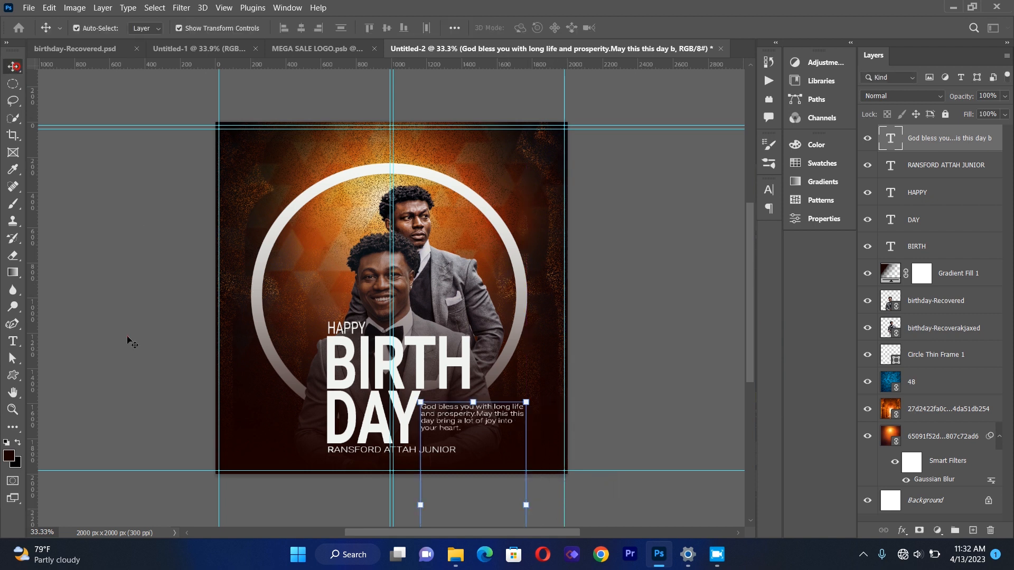
Nudge the message text block slightly to the left beside DAY.
left_click_drag(456, 412, 452, 413)
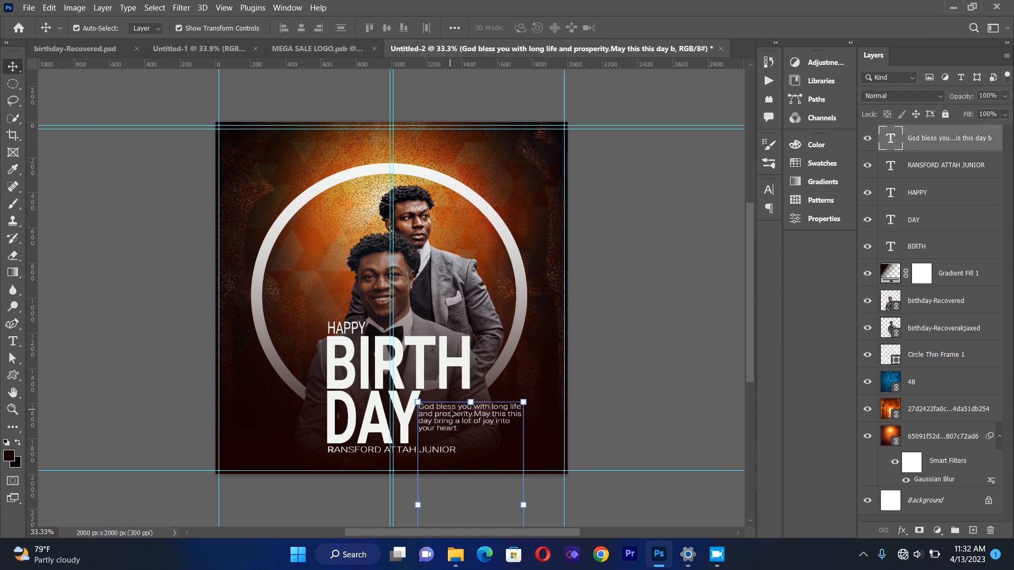
key("Left")
key("Left")
key("Left")
key("Left")
left_click(153, 341)
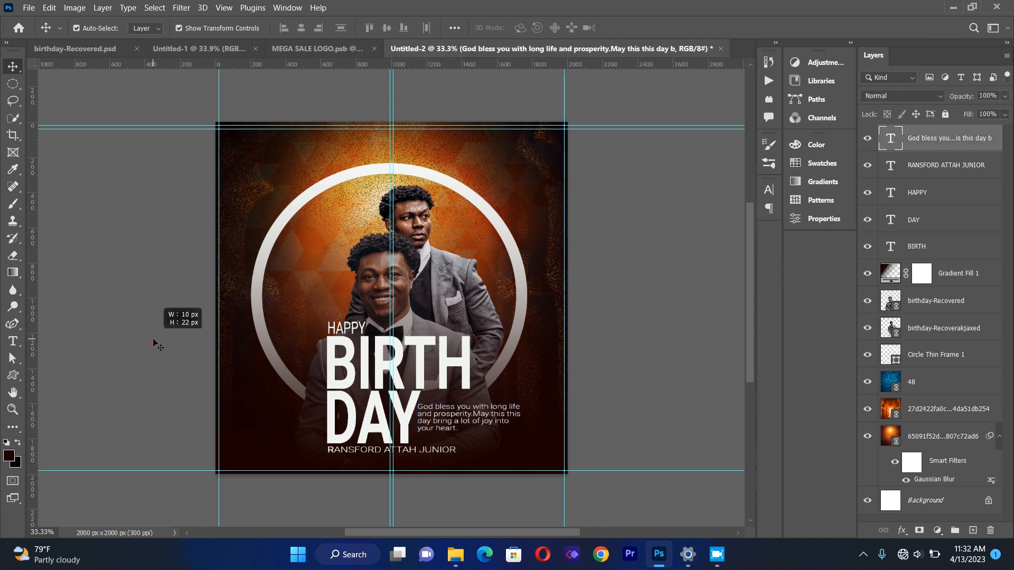
left_click(465, 422)
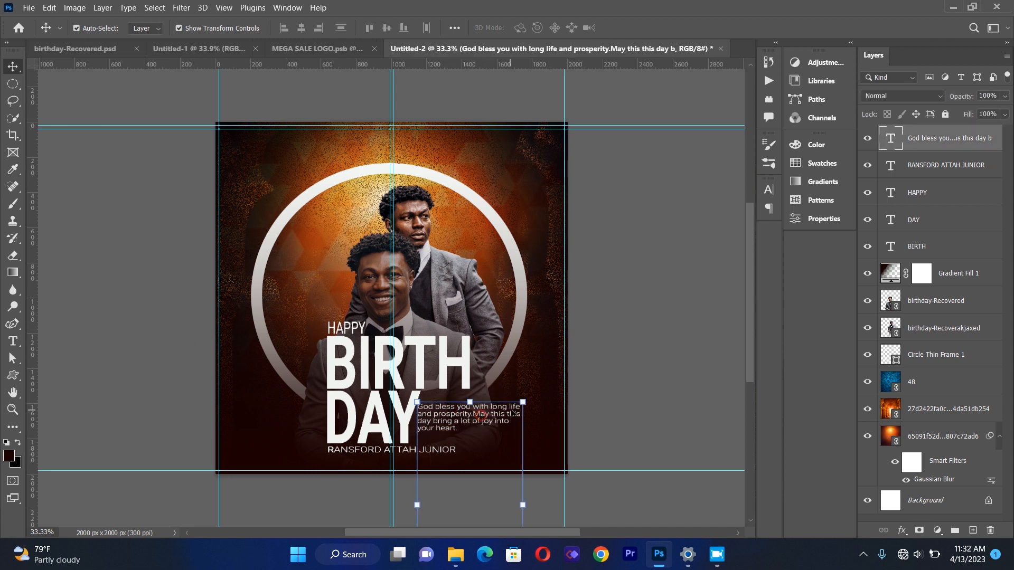
Select all the message text and change its font style from Light to Regular.
left_click(16, 342)
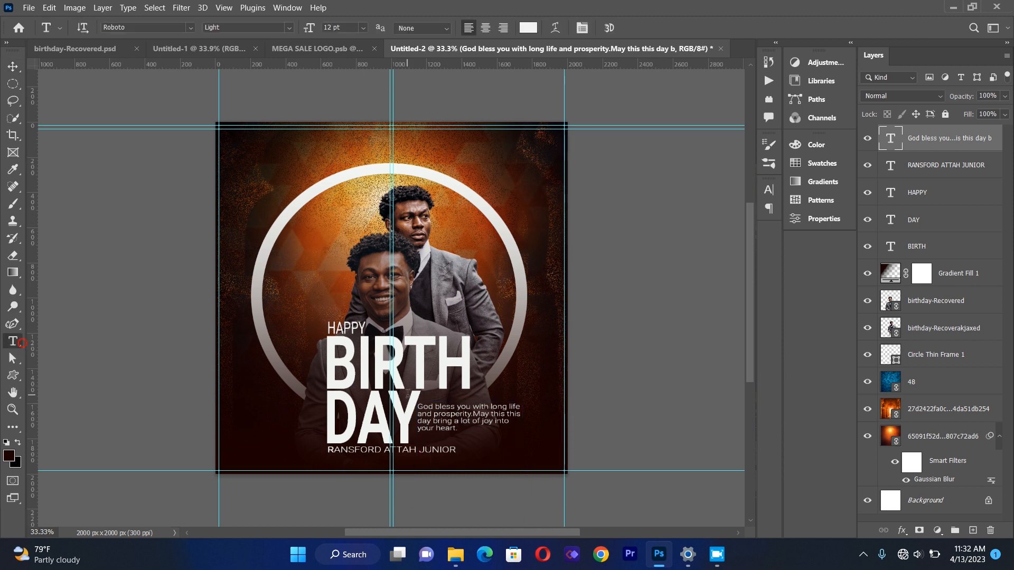
left_click(420, 407)
key("ctrl+a")
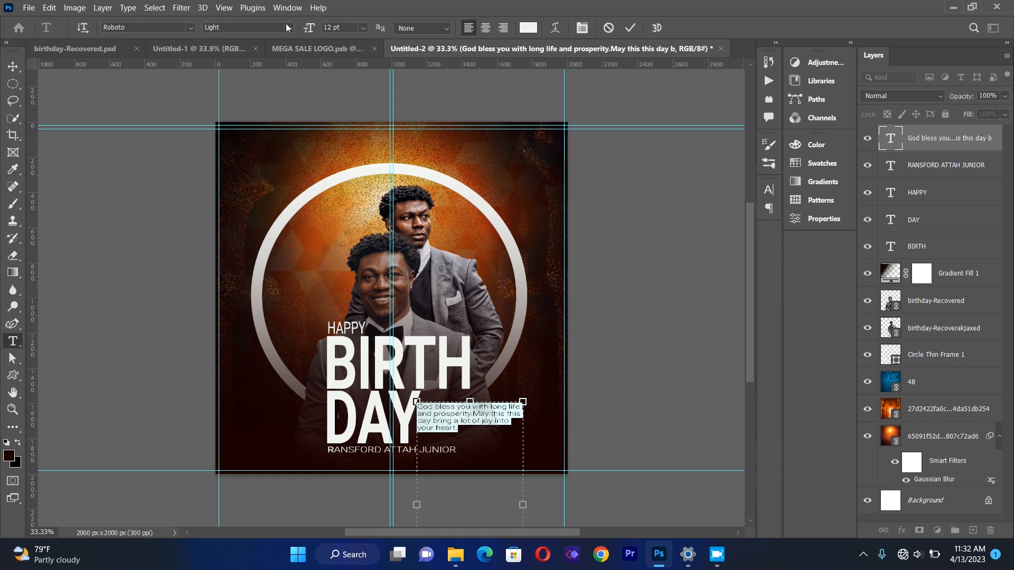
left_click(287, 27)
left_click(281, 73)
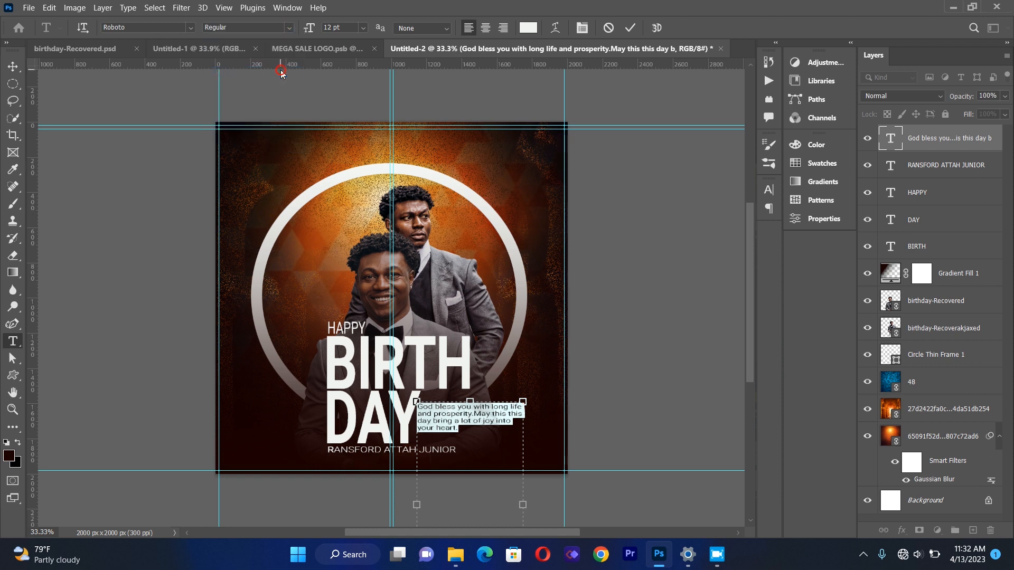
left_click(15, 68)
left_click(478, 415)
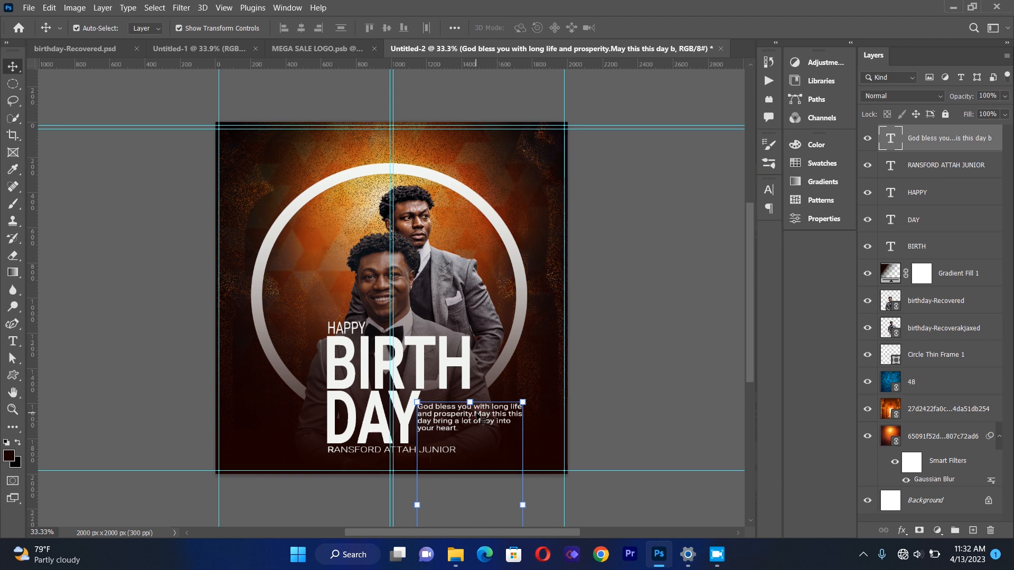
left_click(165, 347)
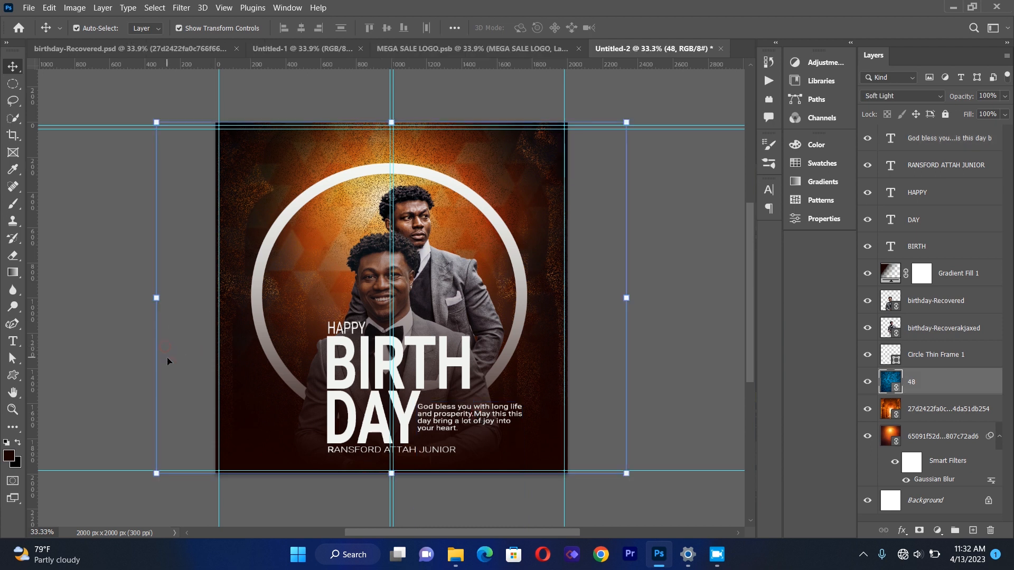
left_click(83, 327)
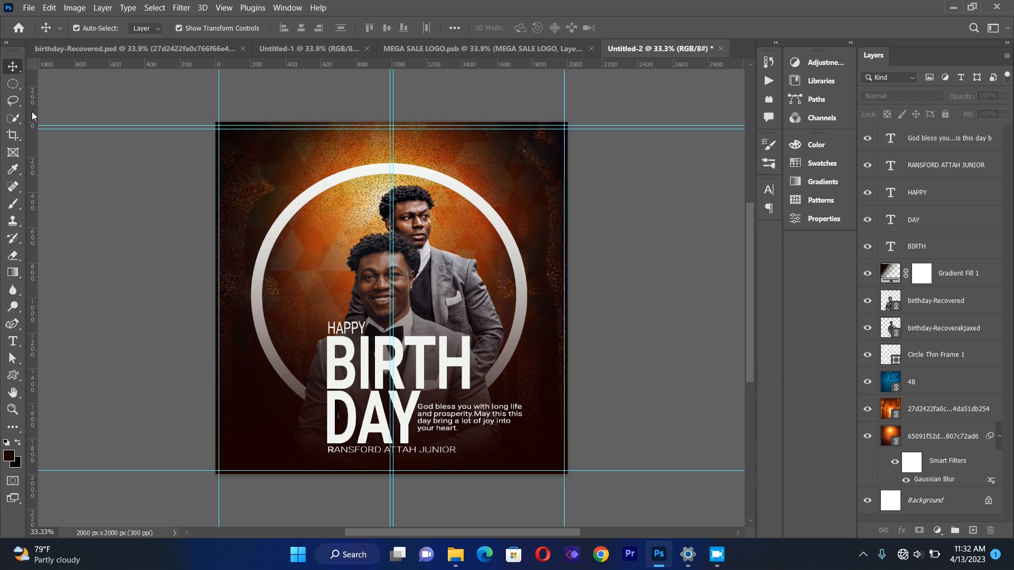
Place the linked lens-flare image and enlarge it to about 166.58% to cover the flyer.
left_click(28, 7)
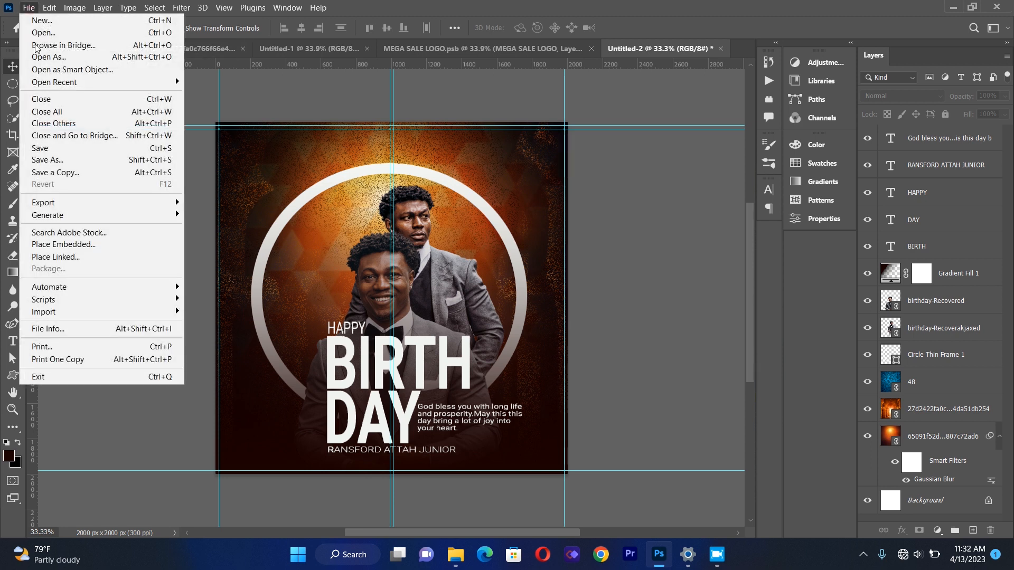
left_click(55, 257)
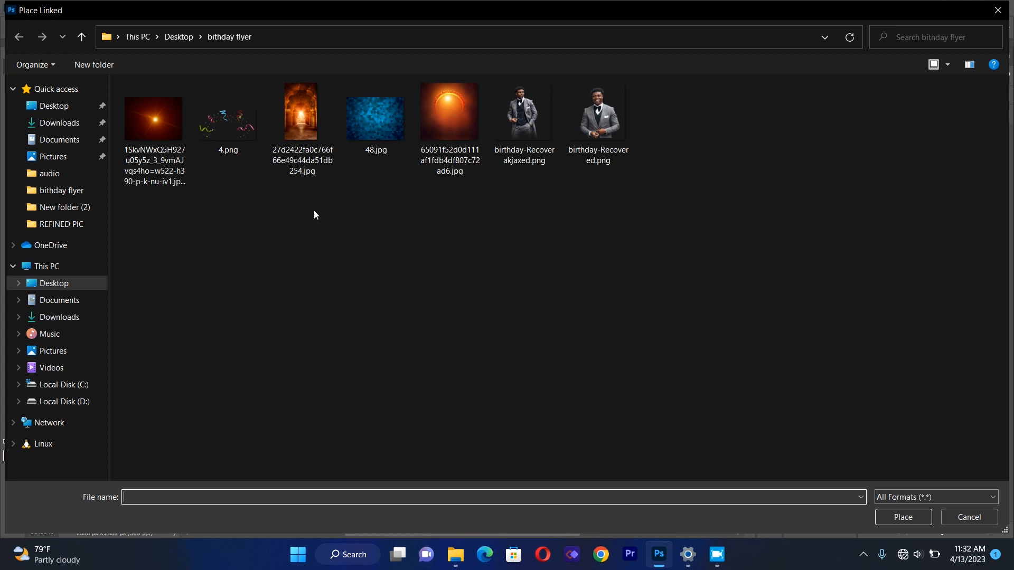
double_click(170, 112)
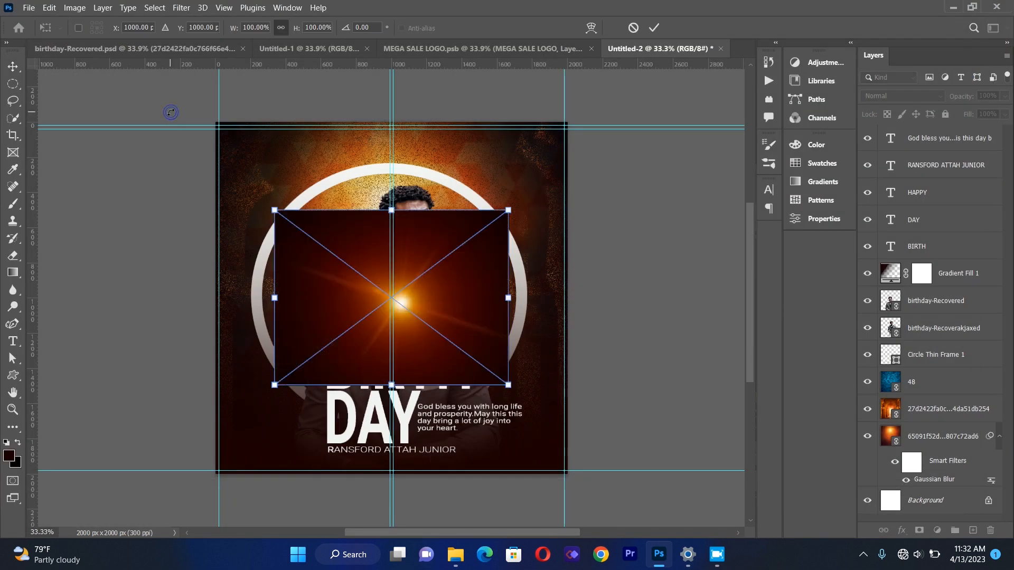
left_click_drag(394, 210, 420, 133)
left_click_drag(392, 393, 391, 423)
left_click_drag(429, 362, 419, 358)
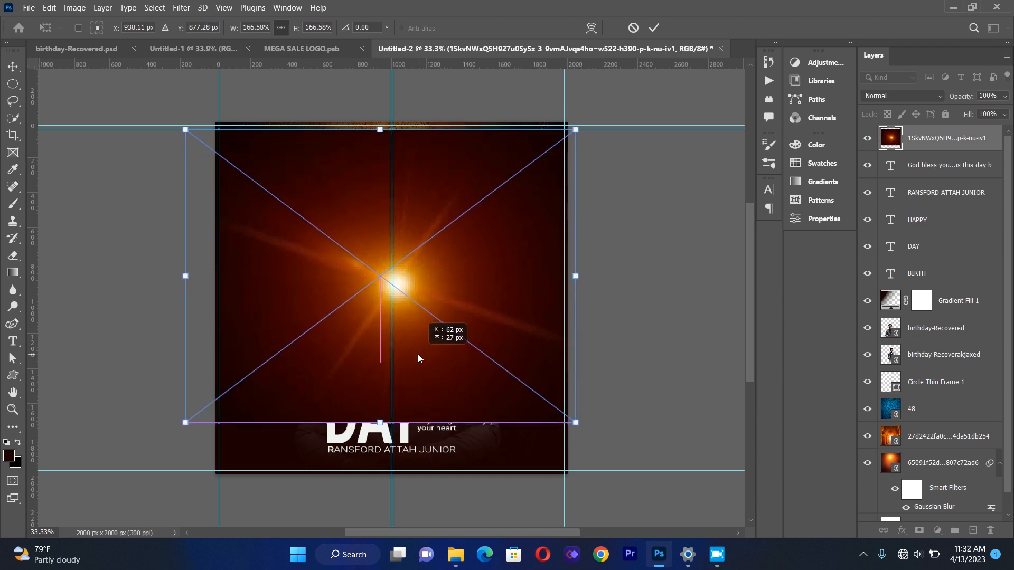
left_click(13, 66)
Set the lens-flare layer's blend mode to Screen.
left_click(377, 290)
left_click(885, 95)
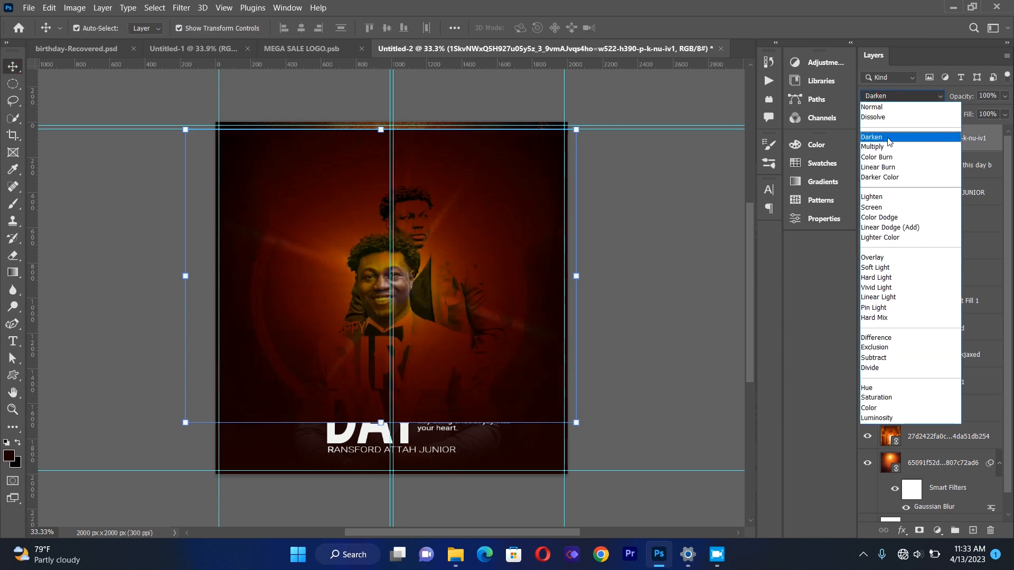
left_click(889, 210)
Move the lens flare up so its glow sits beside the rear man's face.
left_click_drag(408, 301, 433, 291)
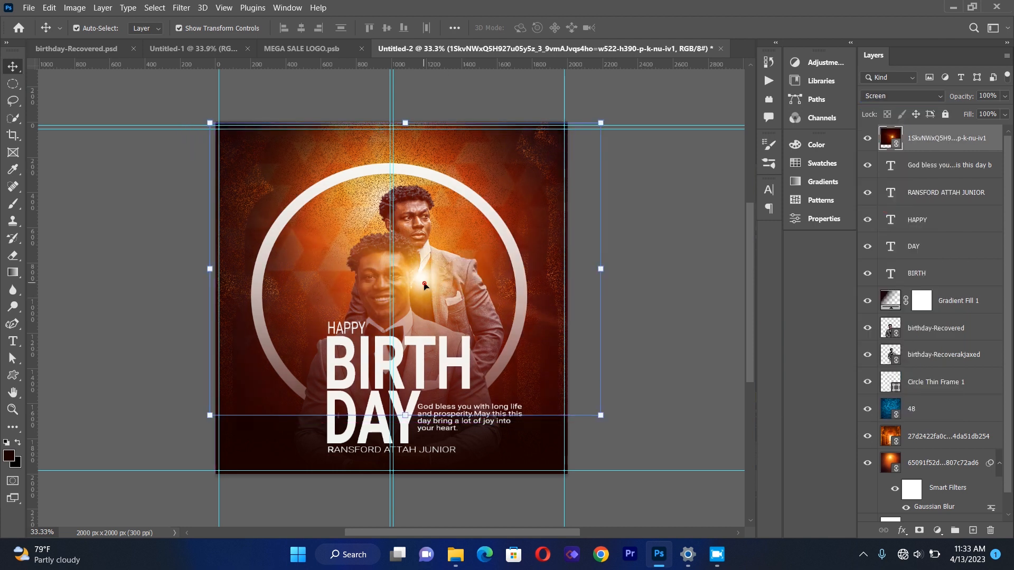
left_click(424, 286)
left_click_drag(424, 286, 429, 238)
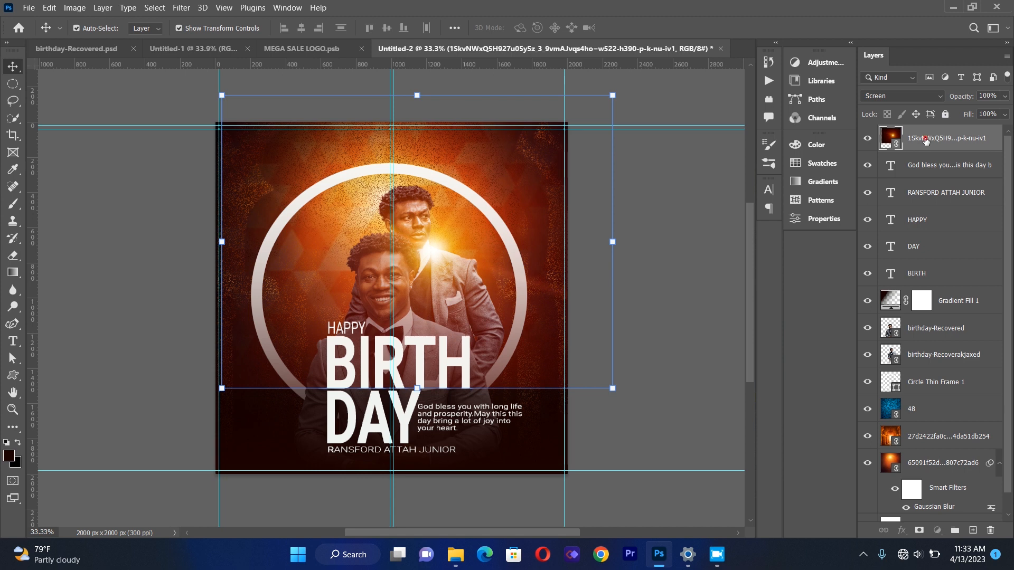
Move the lens-flare layer down below both portrait layers, just above Circle Thin Frame 1.
left_click_drag(926, 141, 919, 369)
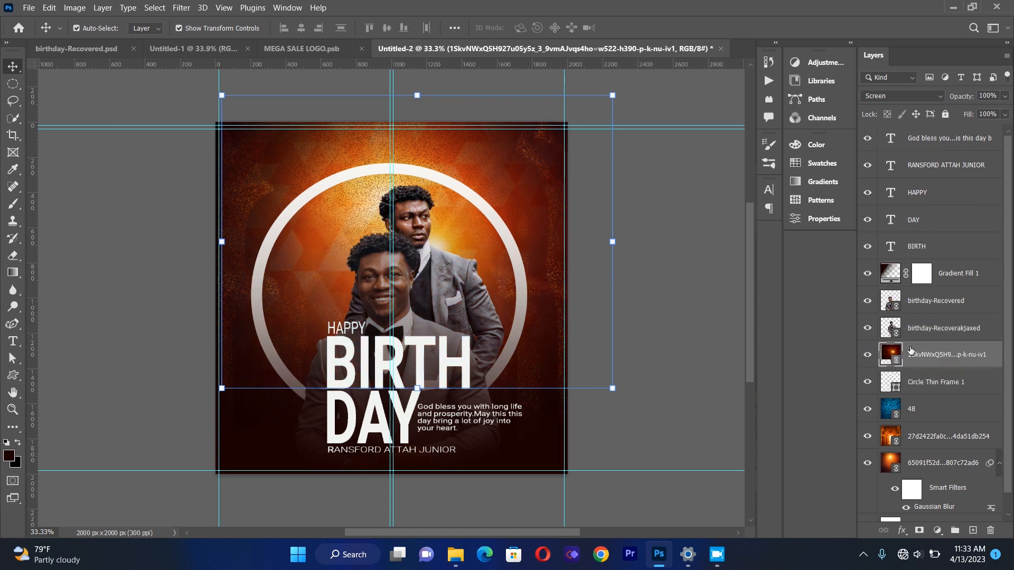
left_click(446, 233)
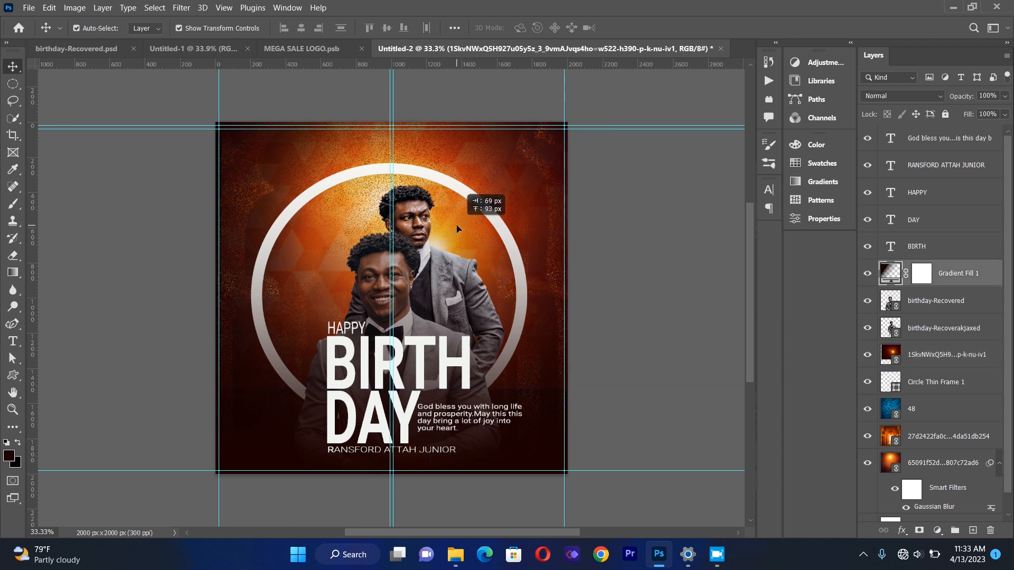
left_click(925, 354)
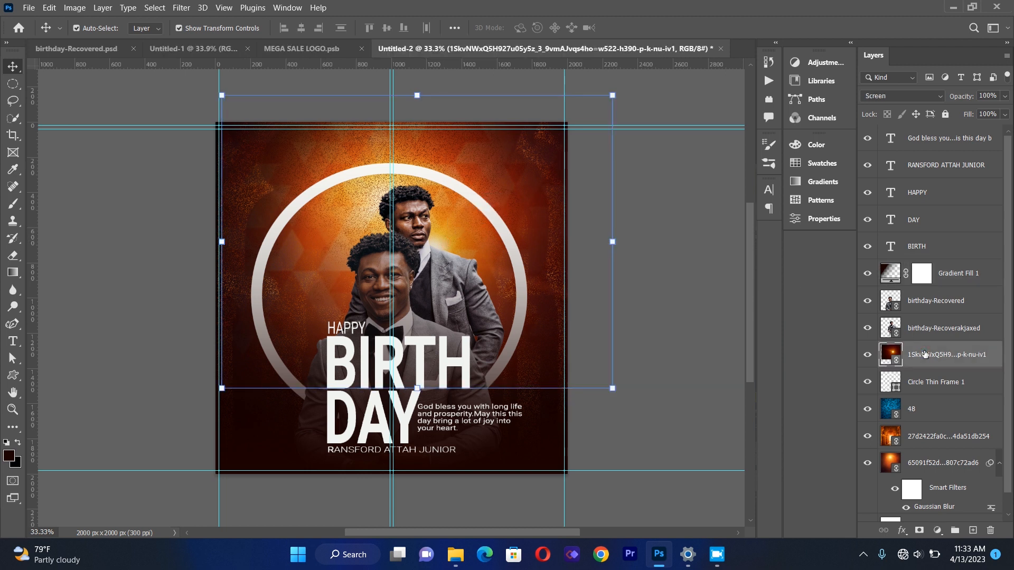
Duplicate the lens-flare layer, move the copy to the top of the stack, and place its glow over the front man.
key("ctrl+j")
left_click_drag(925, 354, 916, 135)
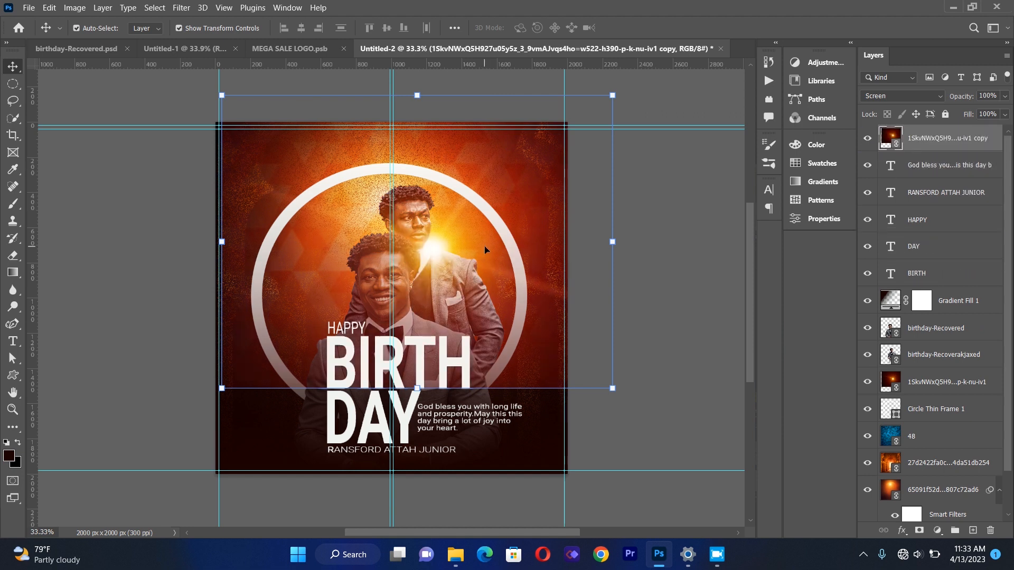
left_click_drag(440, 248, 396, 282)
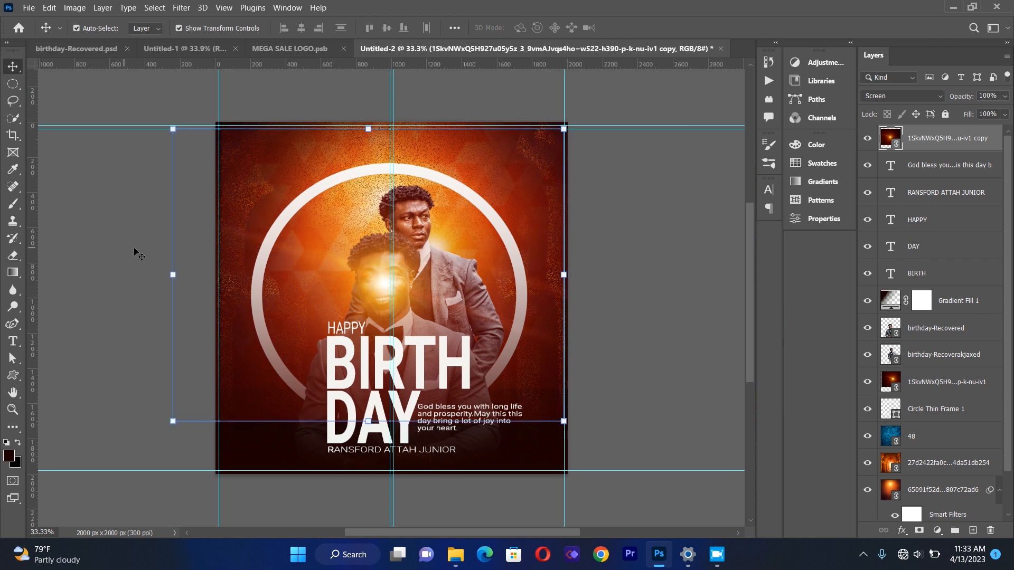
Erase the top corners of the flare copy with a soft 480 px Eraser at 0% hardness.
left_click(13, 255)
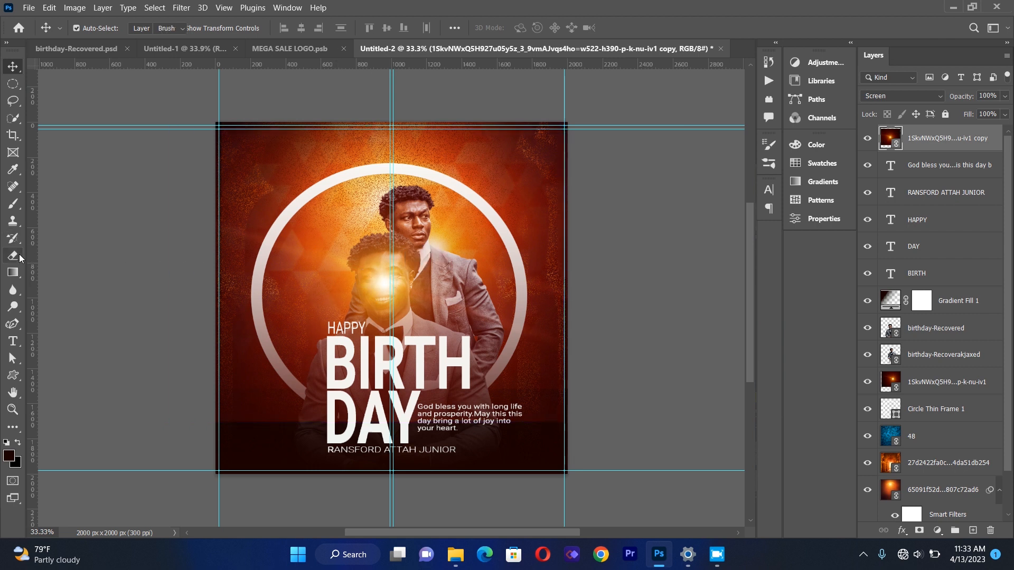
left_click(360, 231)
left_click(622, 224)
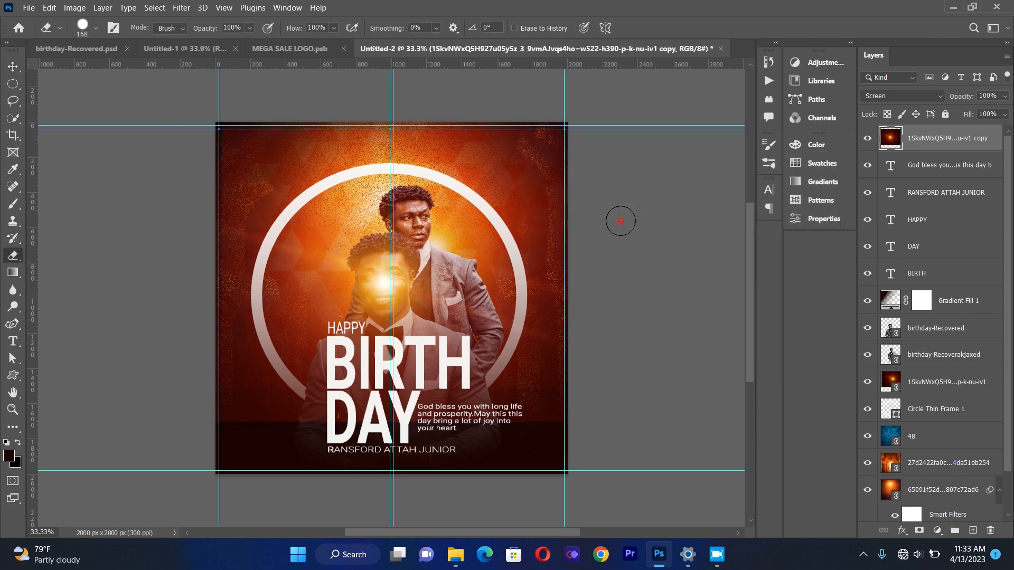
left_click(95, 29)
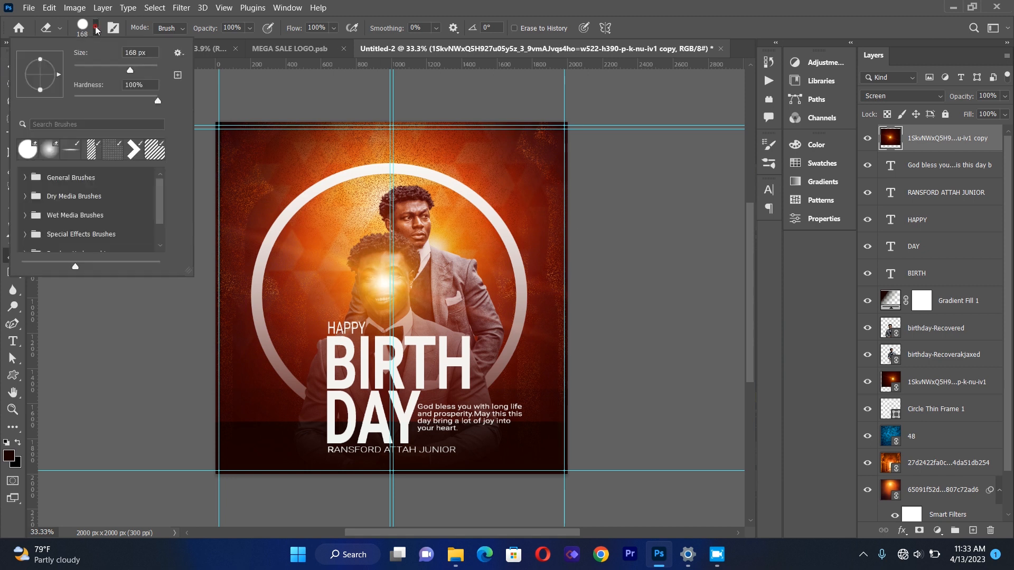
left_click_drag(156, 103, 79, 102)
left_click_drag(129, 71, 144, 72)
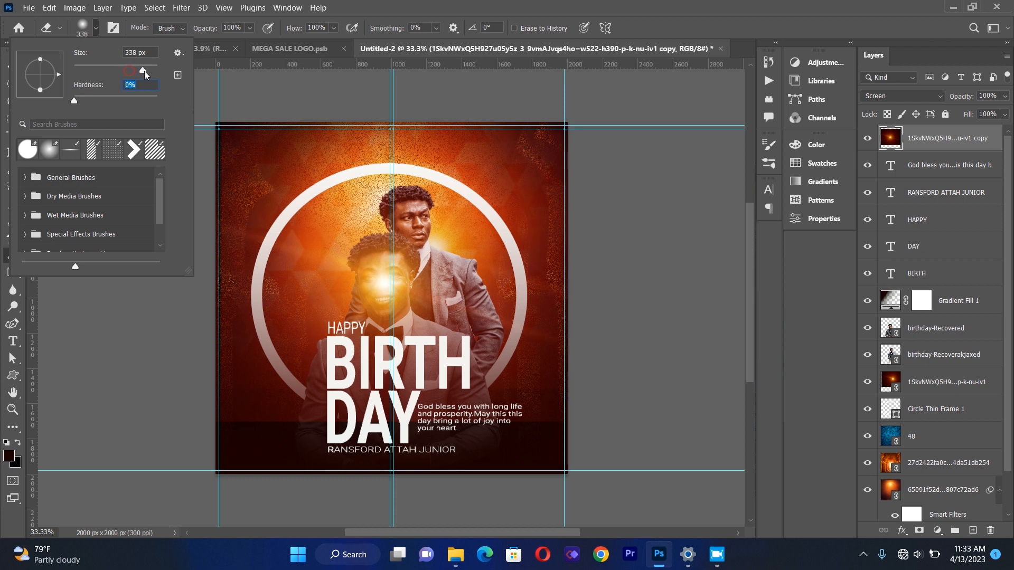
left_click(149, 77)
left_click_drag(149, 71, 154, 71)
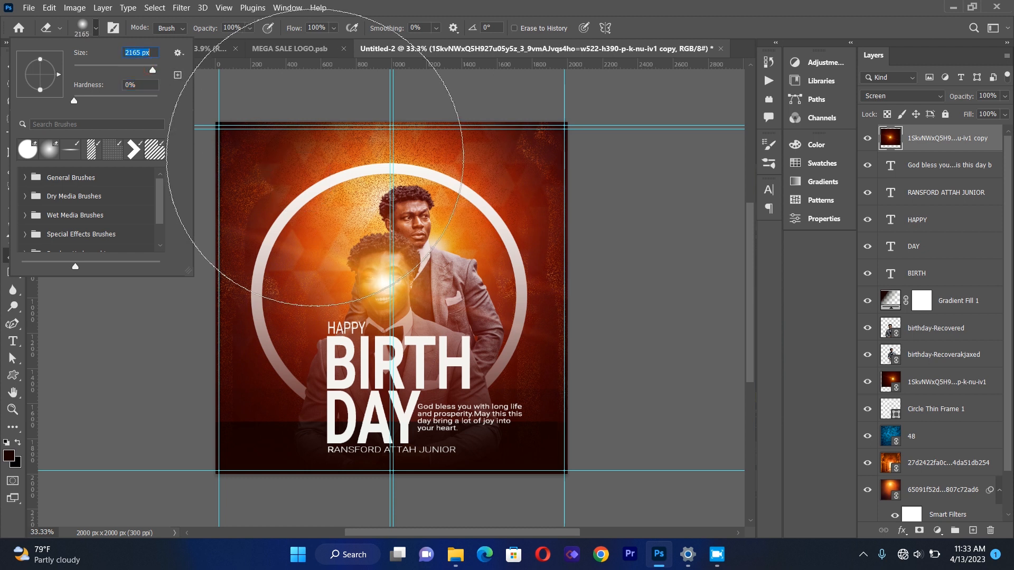
type("480")
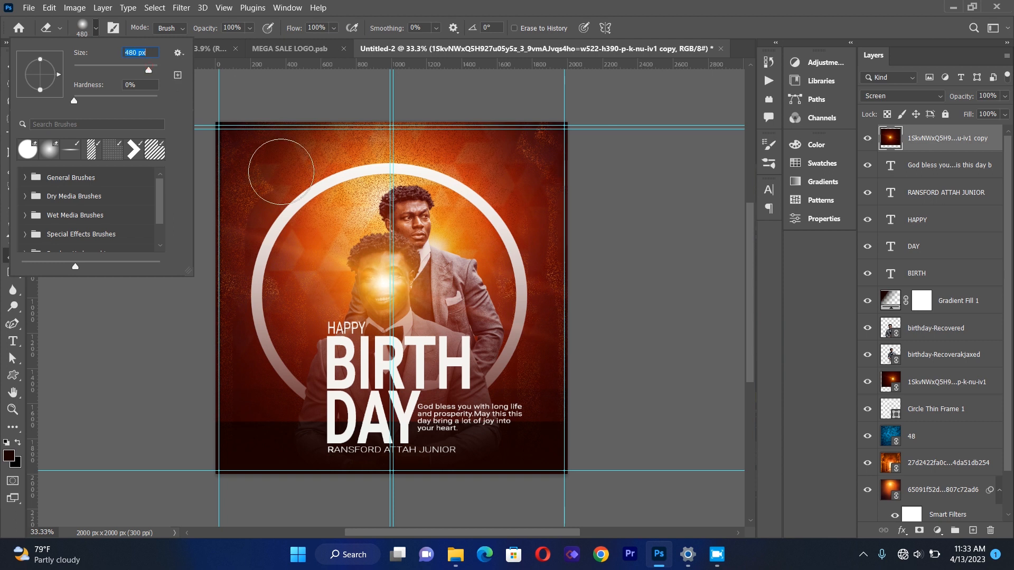
key("Return")
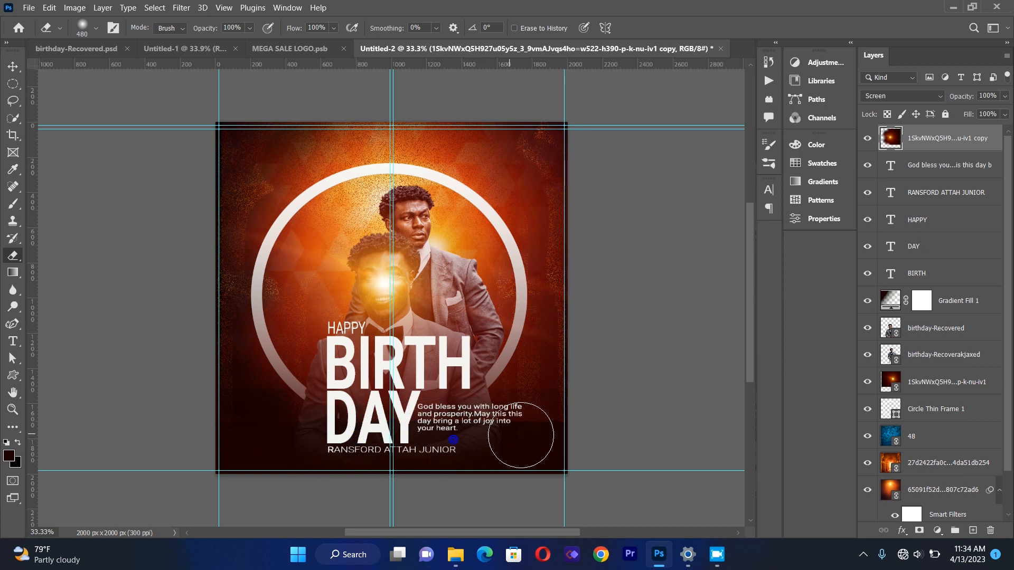
left_click_drag(566, 153, 548, 136)
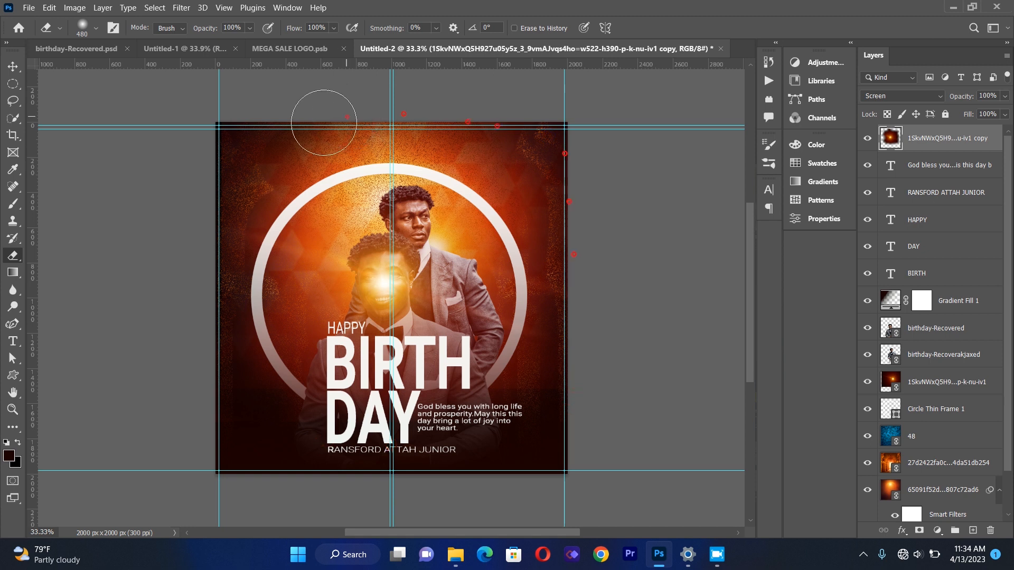
left_click_drag(234, 154, 198, 187)
Shift the flare copy left beside the front man's head.
left_click(13, 66)
mouse_move(387, 282)
left_mouse_down()
mouse_move(329, 290)
mouse_move(320, 282)
mouse_move(311, 304)
left_mouse_up()
left_click(12, 256)
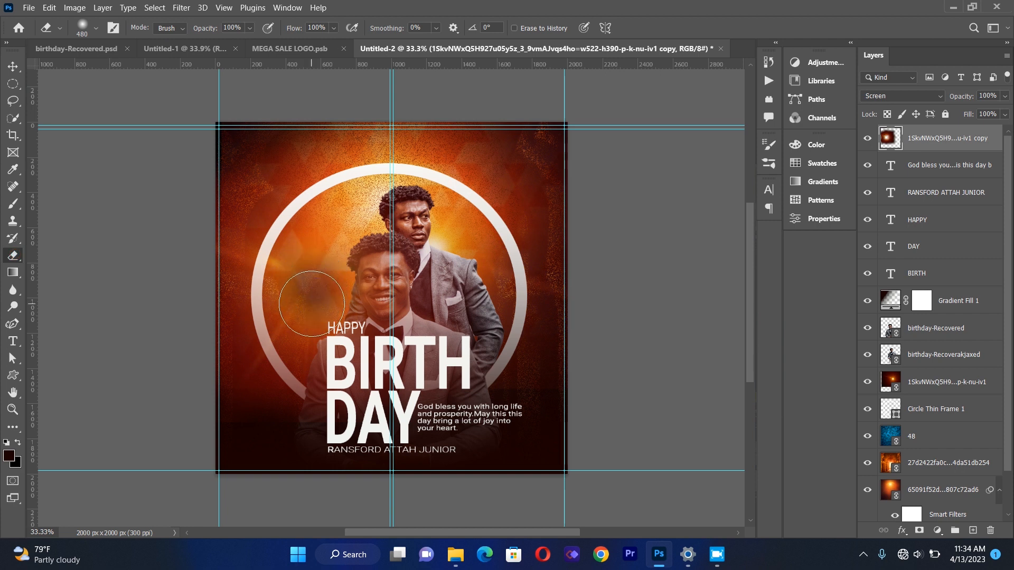
left_click(12, 66)
Erase more of the flare copy's edges around the portraits with the soft Eraser.
left_click_drag(494, 275, 631, 280)
left_click_drag(430, 261, 390, 275)
left_click_drag(293, 319, 381, 304)
left_click(16, 68)
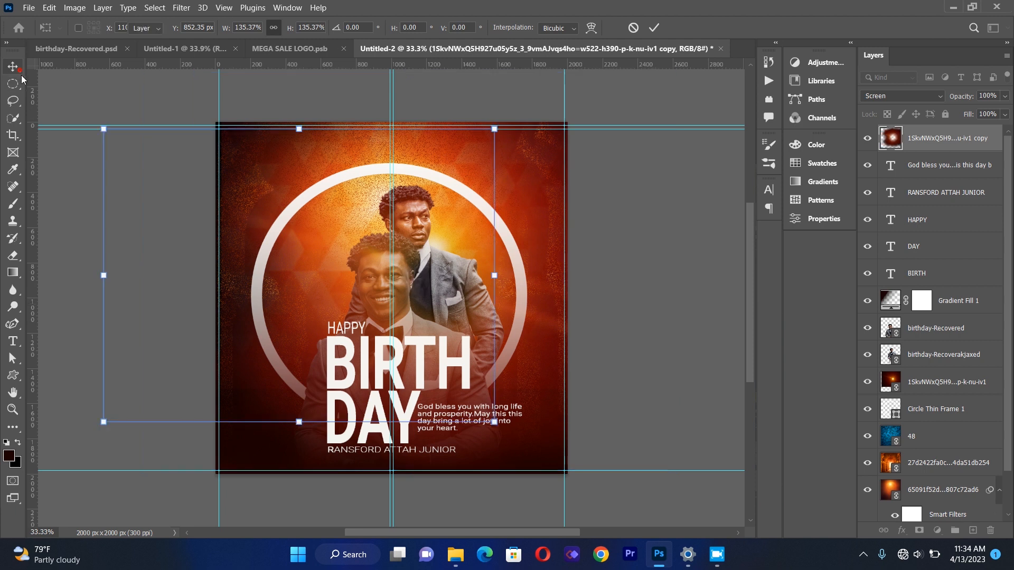
left_click(105, 302)
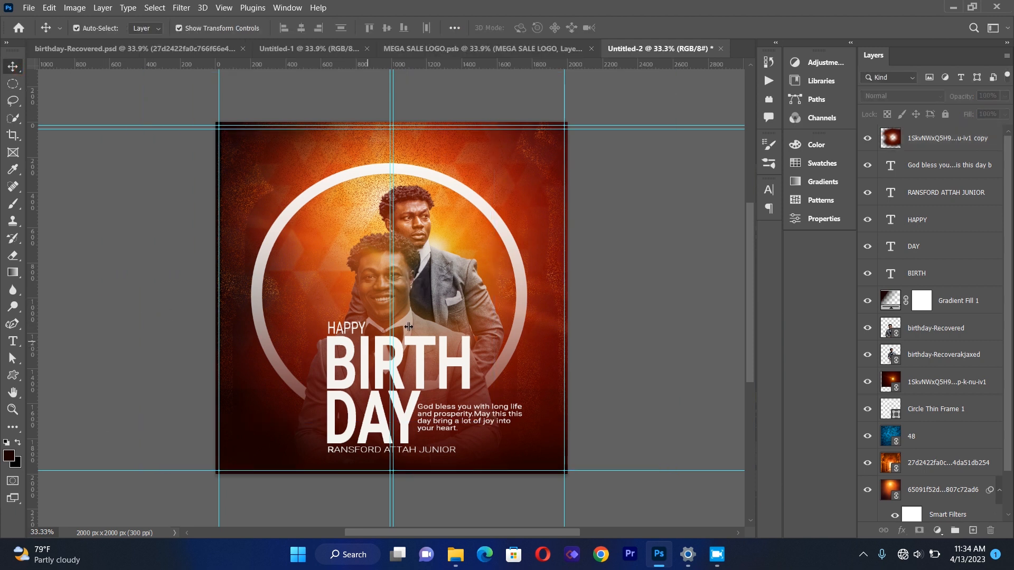
Rasterize the original lens-flare layer and erase parts of its lower edges.
left_click(930, 383)
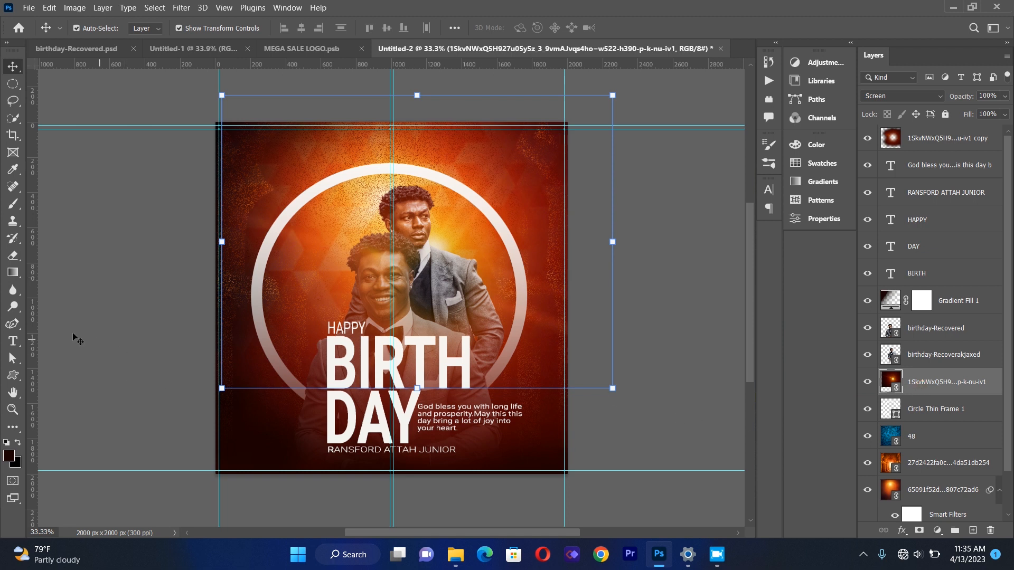
left_click(12, 255)
left_click(382, 170)
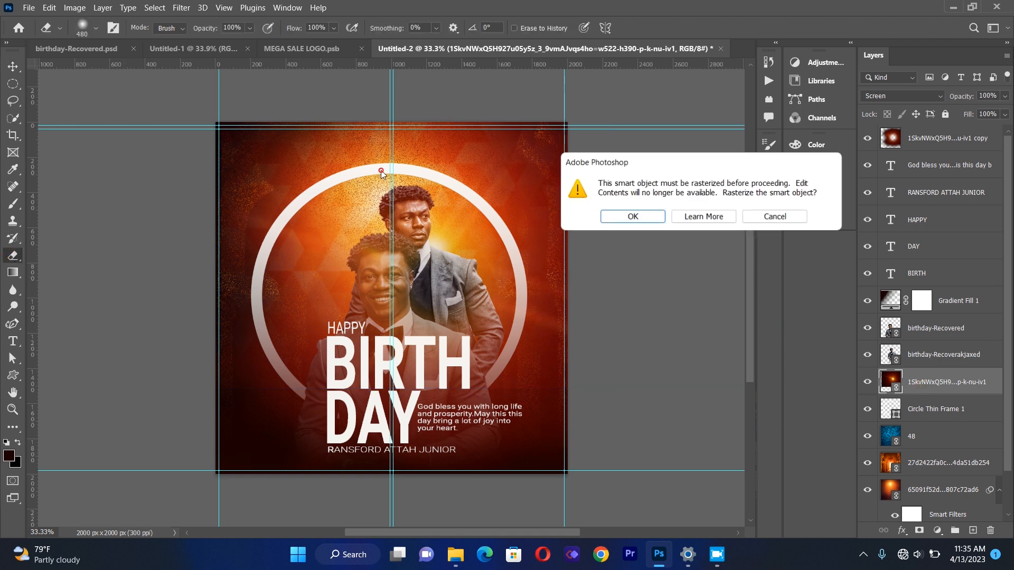
left_click(630, 217)
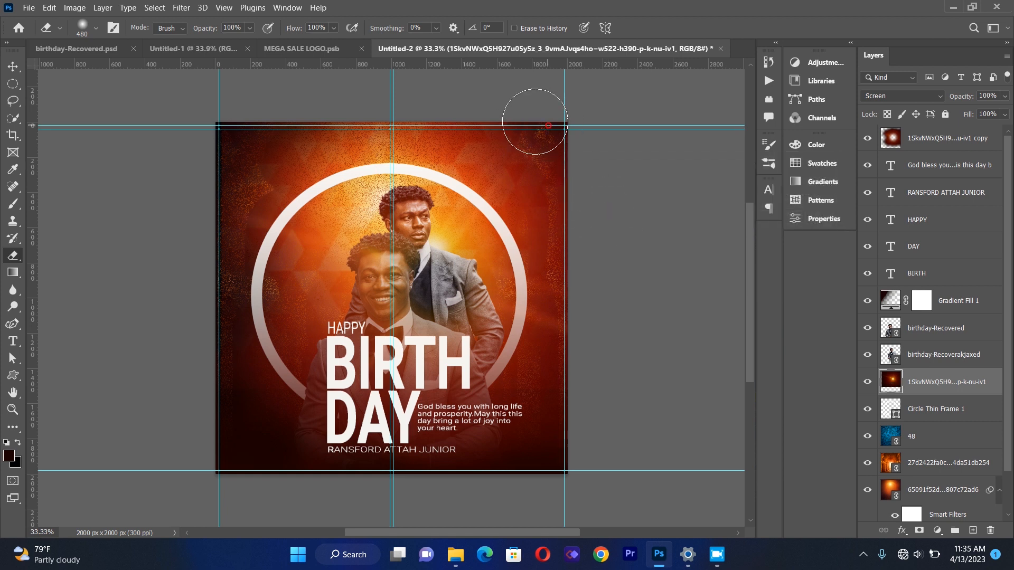
left_click_drag(251, 384, 311, 405)
mouse_move(546, 392)
left_mouse_down()
mouse_move(576, 350)
mouse_move(577, 311)
left_mouse_up()
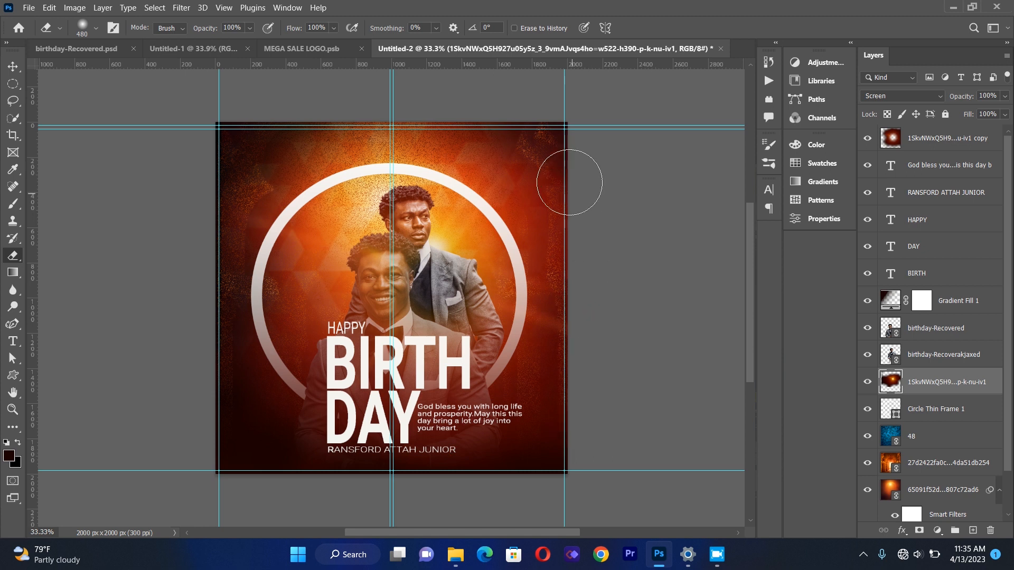
Create a text box near the top of the flyer and enter 18TH at 30 pt.
left_click(24, 65)
left_click(135, 214)
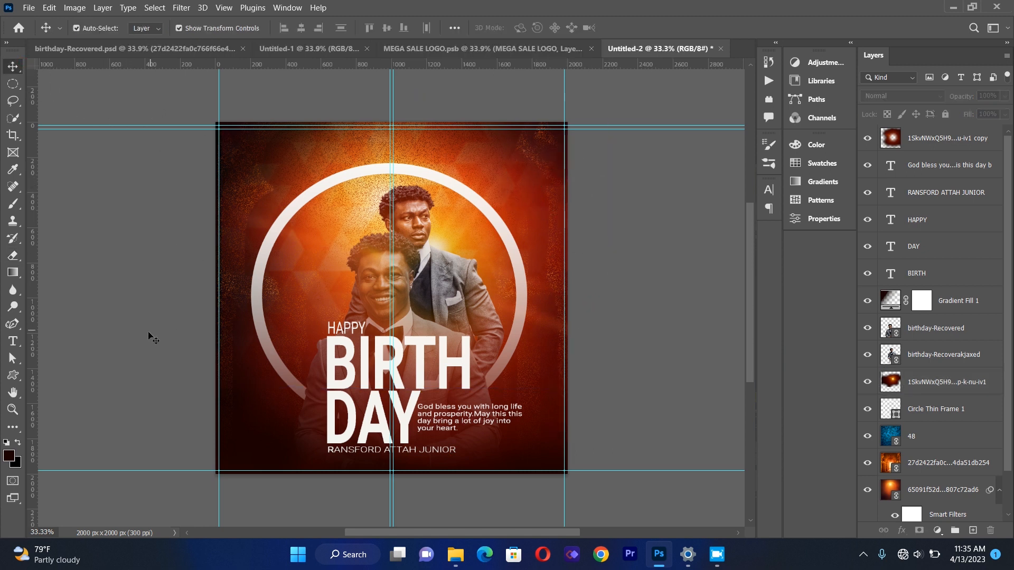
left_click(13, 342)
left_click_drag(283, 169, 511, 356)
key("BackSpace")
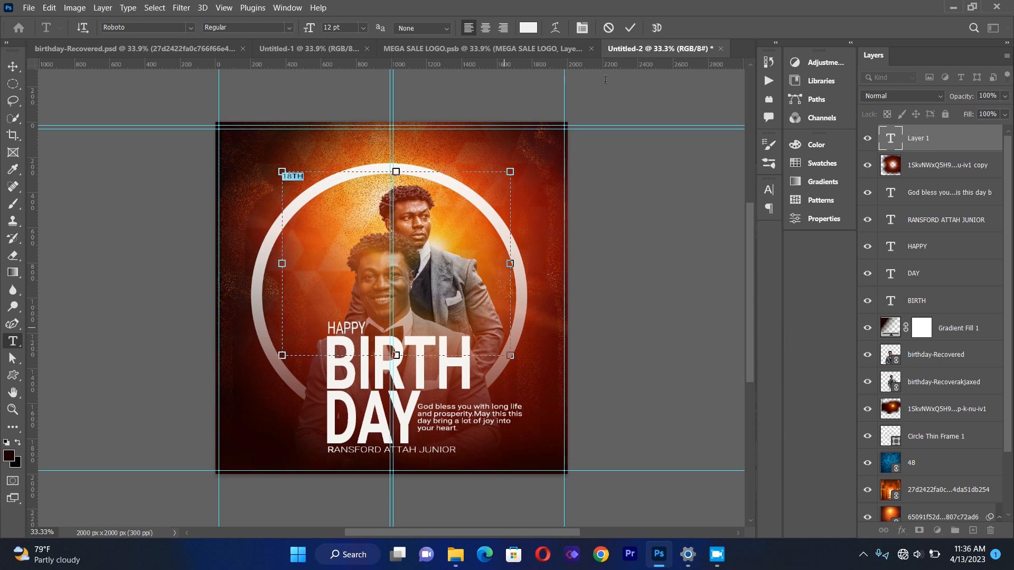
left_click(364, 27)
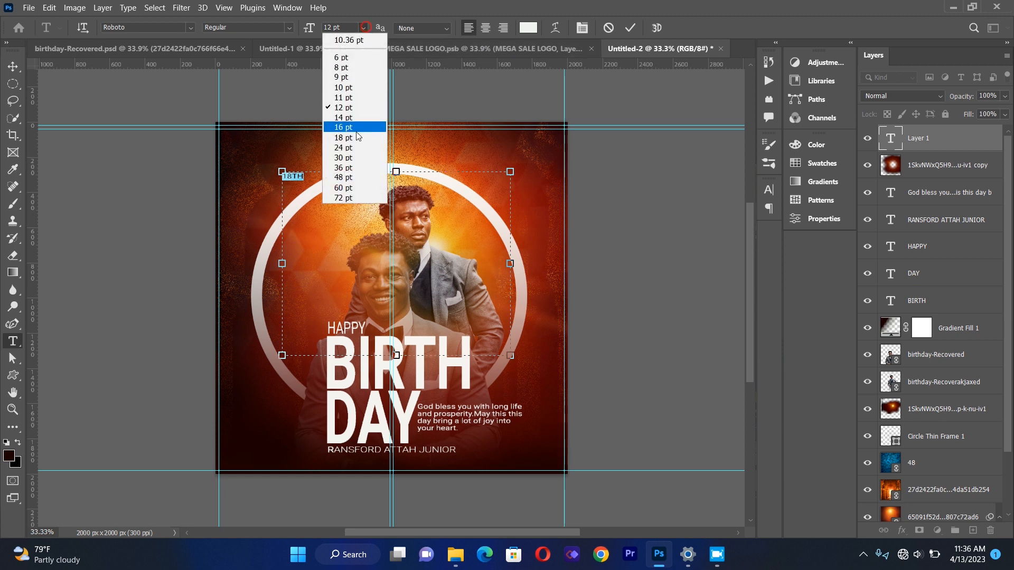
left_click(358, 148)
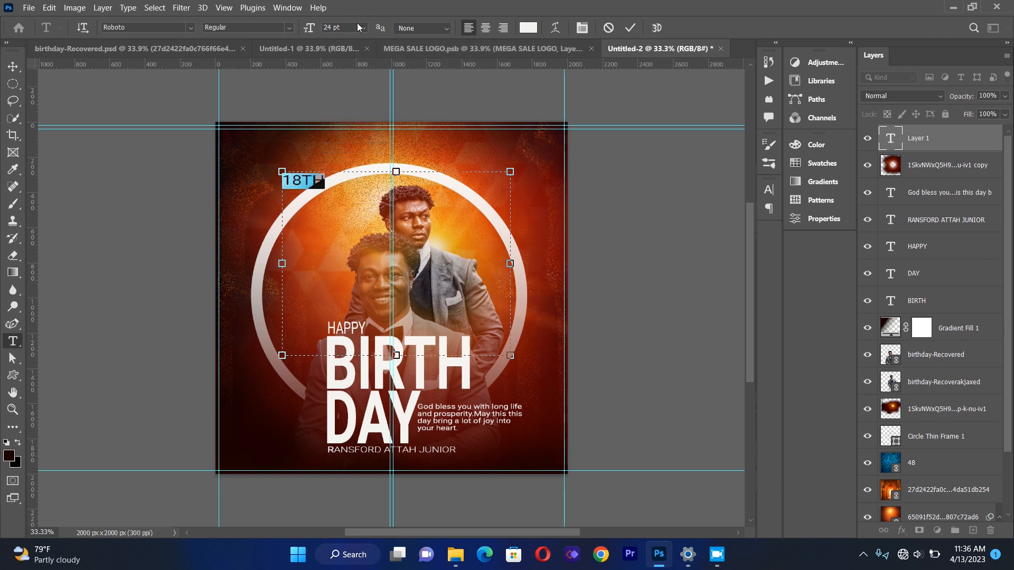
left_click(363, 28)
left_click(350, 157)
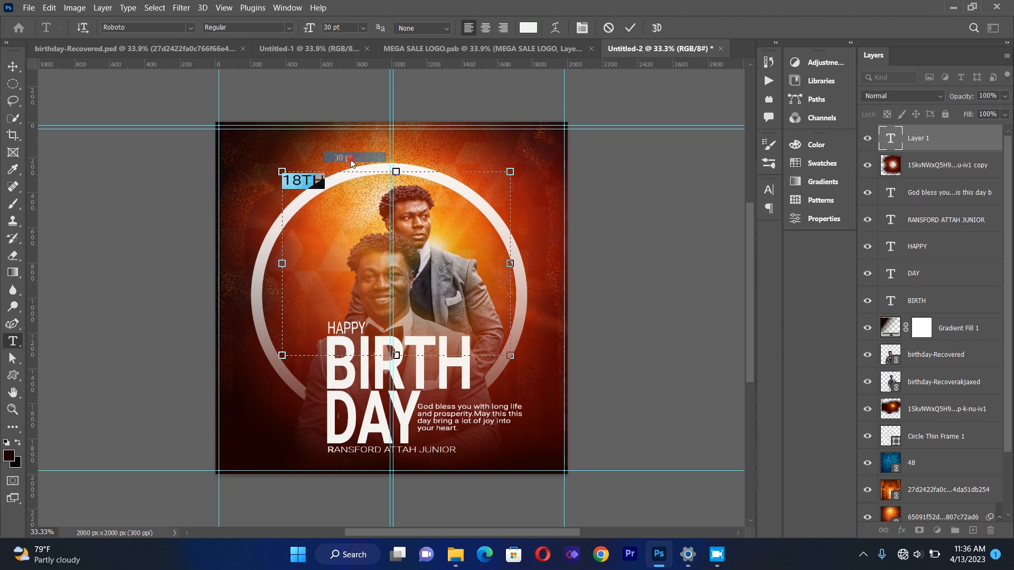
Set the 18TH text to Roboto Bold and adjust its tracking in the Character panel.
left_click(287, 27)
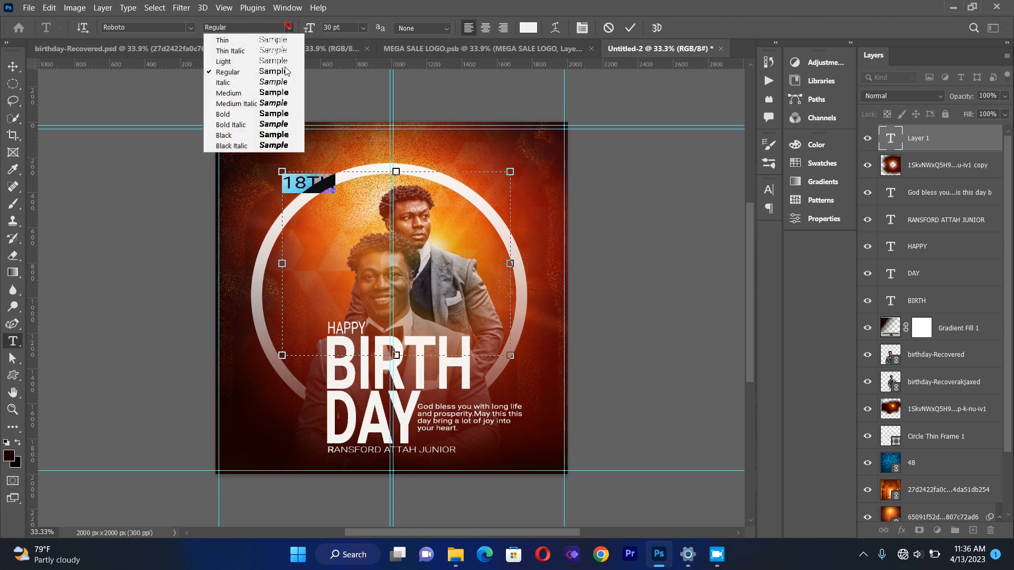
left_click(275, 115)
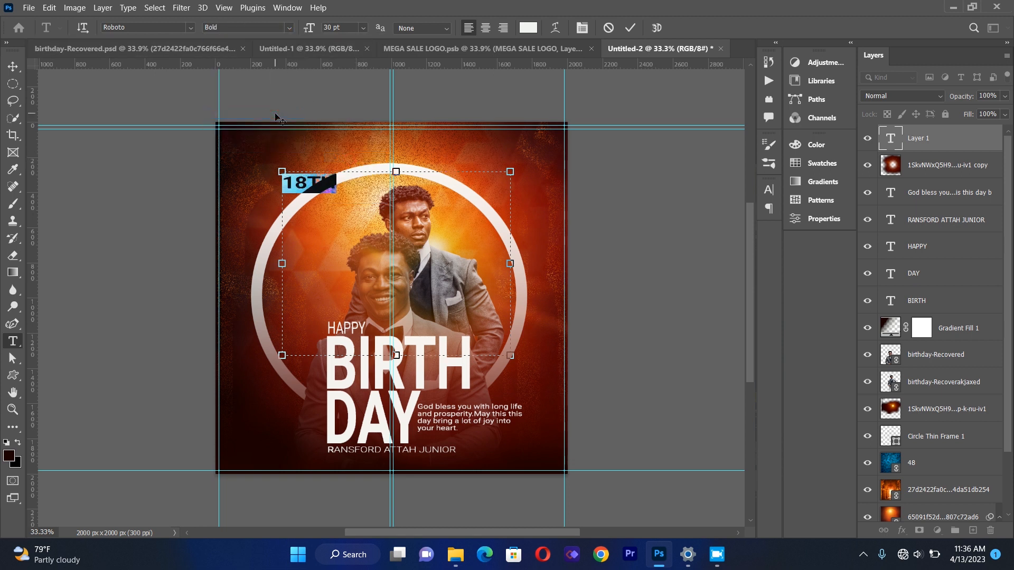
left_click(583, 28)
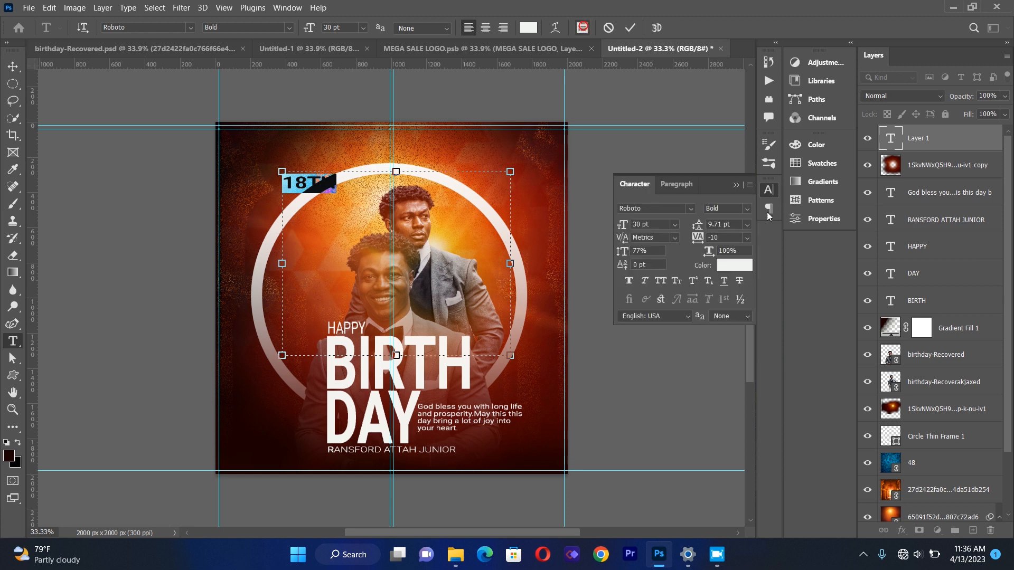
left_click(747, 237)
left_click(727, 280)
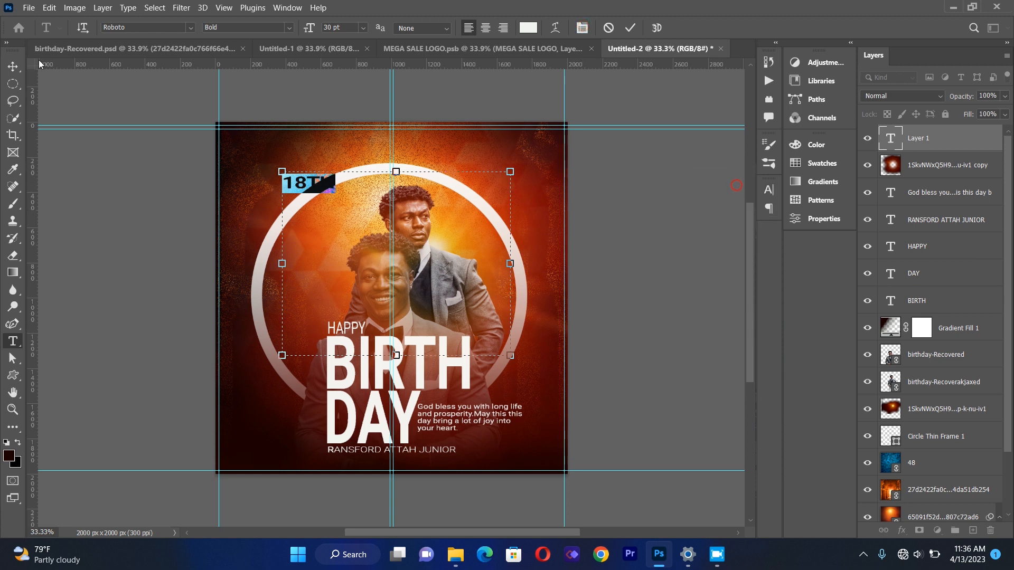
Move the 18TH text to the flyer's upper-right corner.
left_click(12, 66)
left_click_drag(303, 185, 511, 171)
left_click(142, 232)
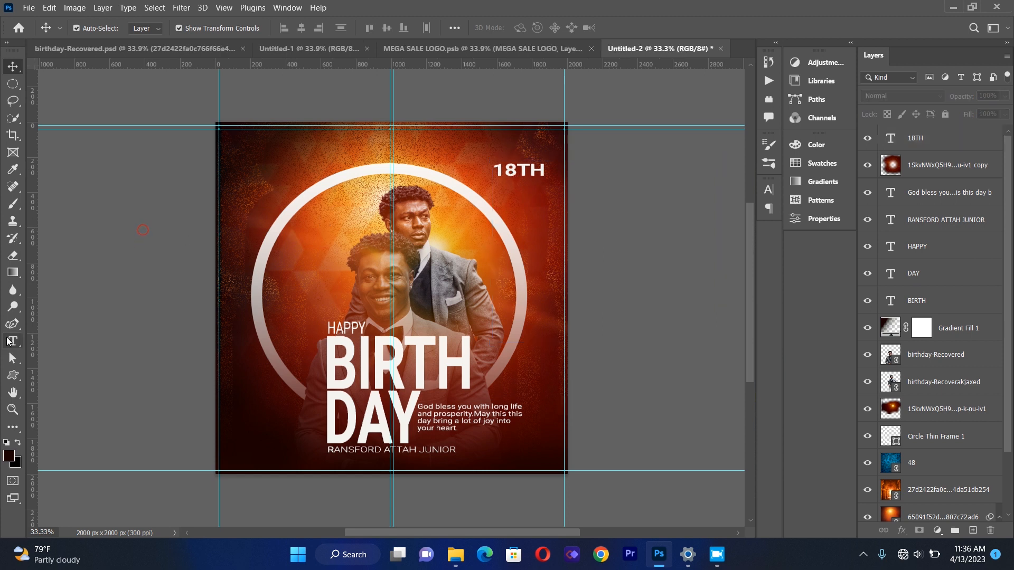
Add a new text layer reading APRIL near the top left of the flyer.
key("t")
left_click_drag(261, 170, 565, 279)
type("APRIL")
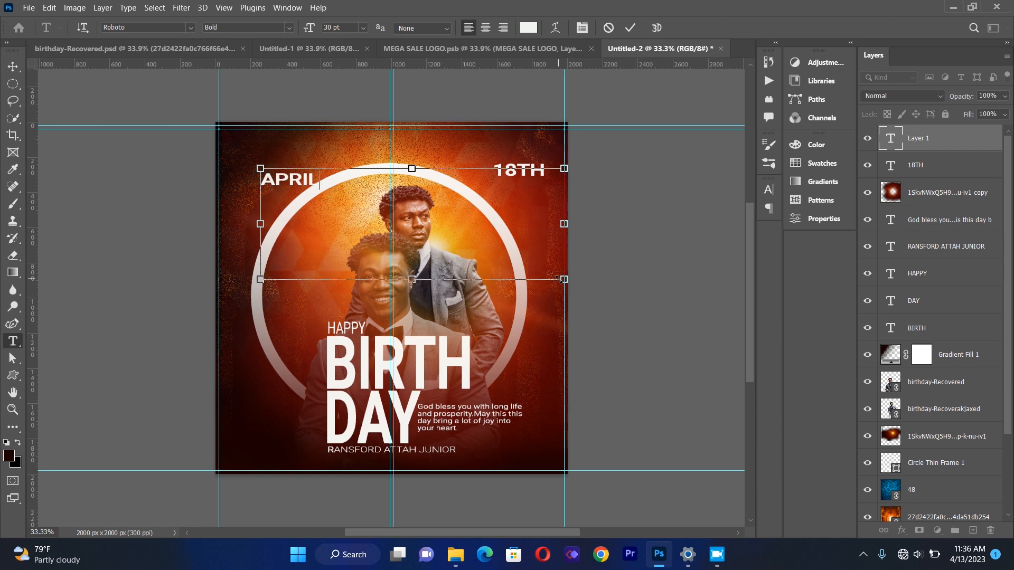
Change the APRIL text to Roboto Regular.
key("ctrl+a")
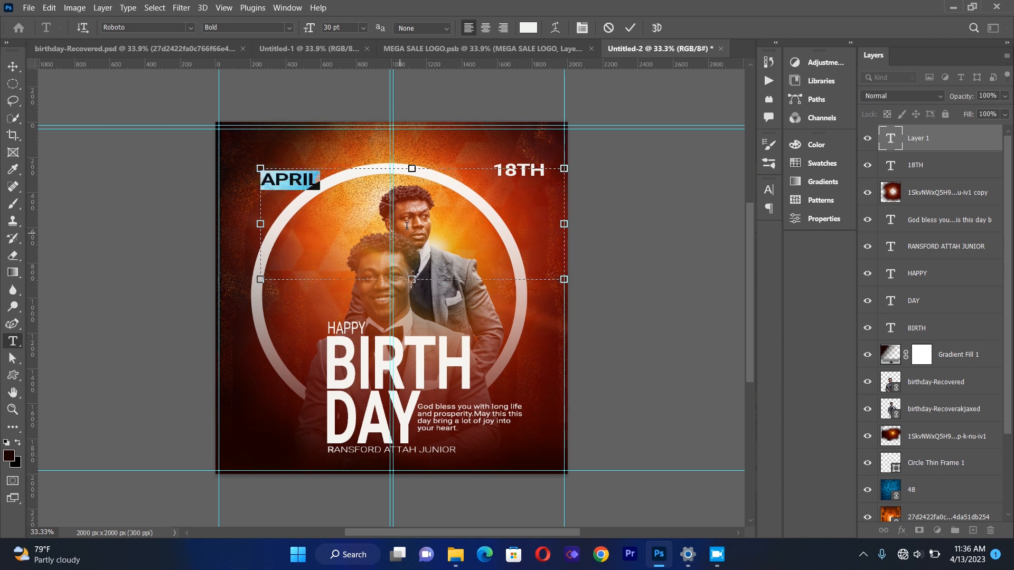
left_click(582, 28)
left_click(745, 211)
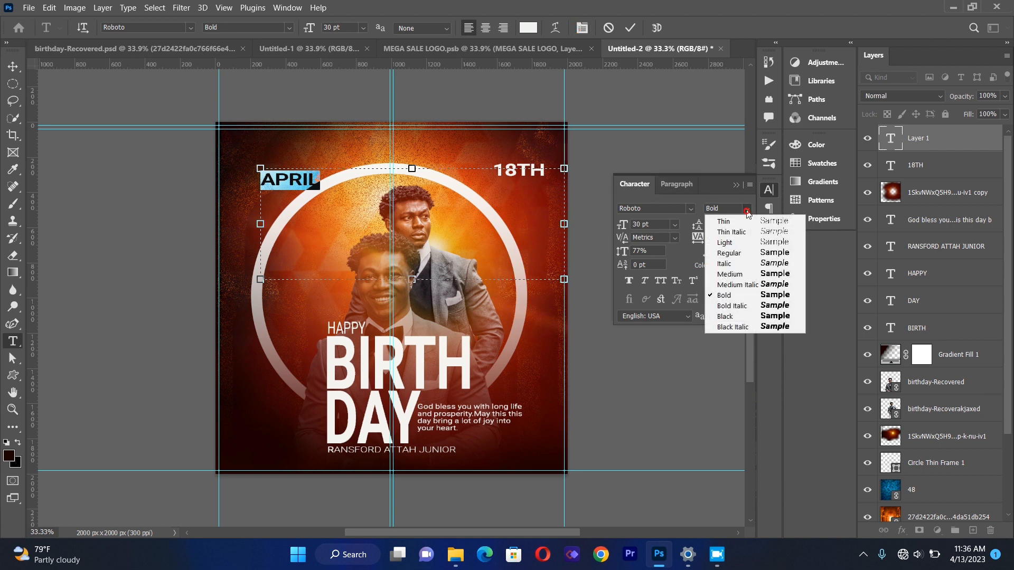
left_click(750, 254)
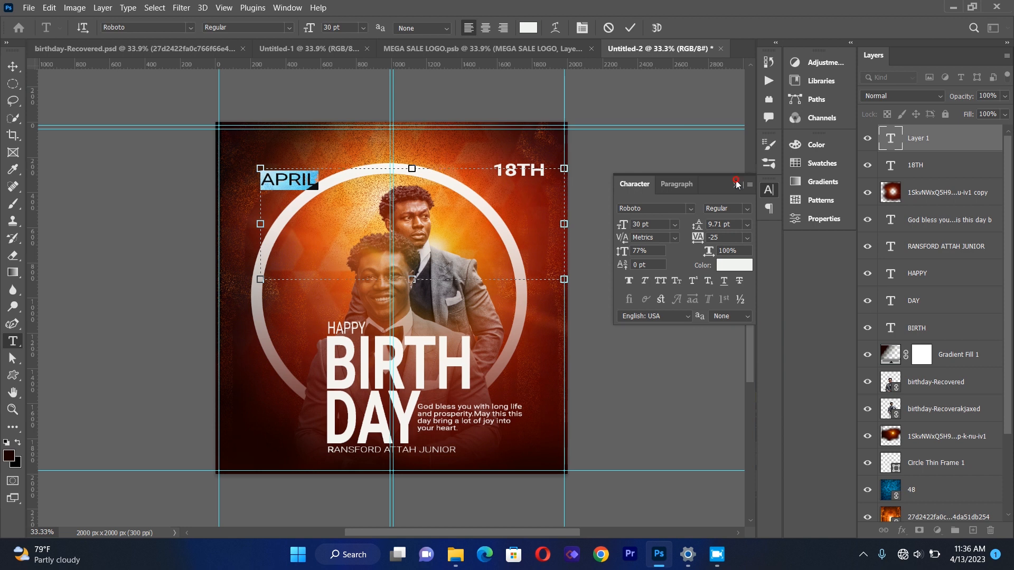
left_click(735, 185)
Position the APRIL text directly beneath 18TH in the upper-right corner.
left_click(18, 65)
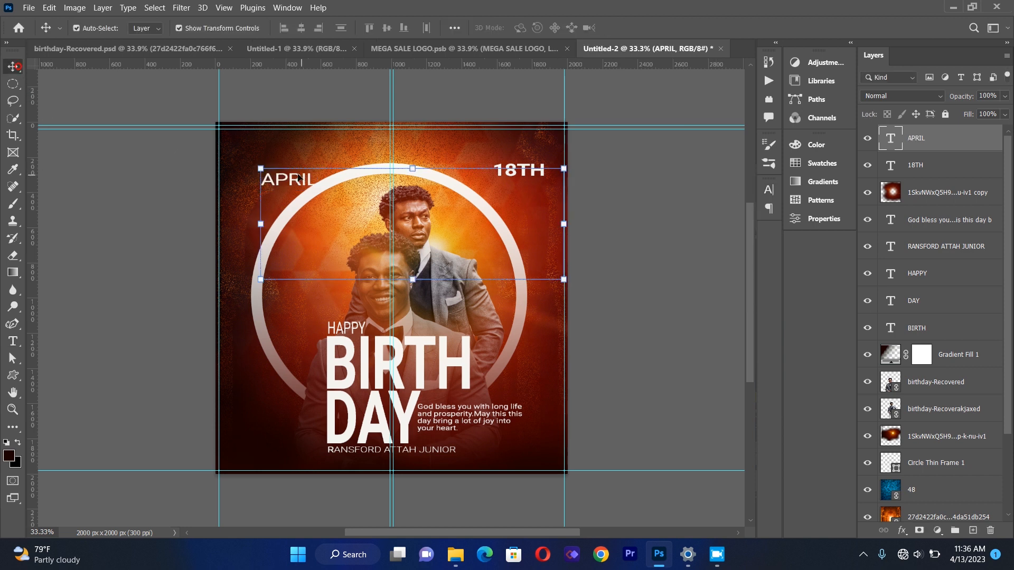
left_click_drag(260, 168, 516, 187)
key("Right")
key("Right")
key("Right")
key("Right")
key("Right")
key("Right")
key("Left")
key("Left")
key("Left")
key("Left")
key("Left")
key("Left")
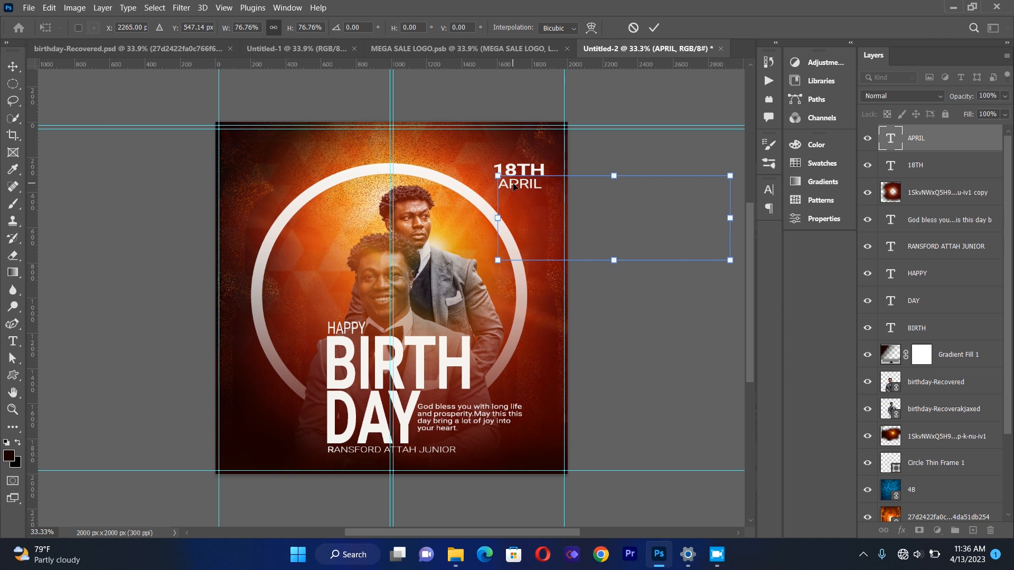
key("Return")
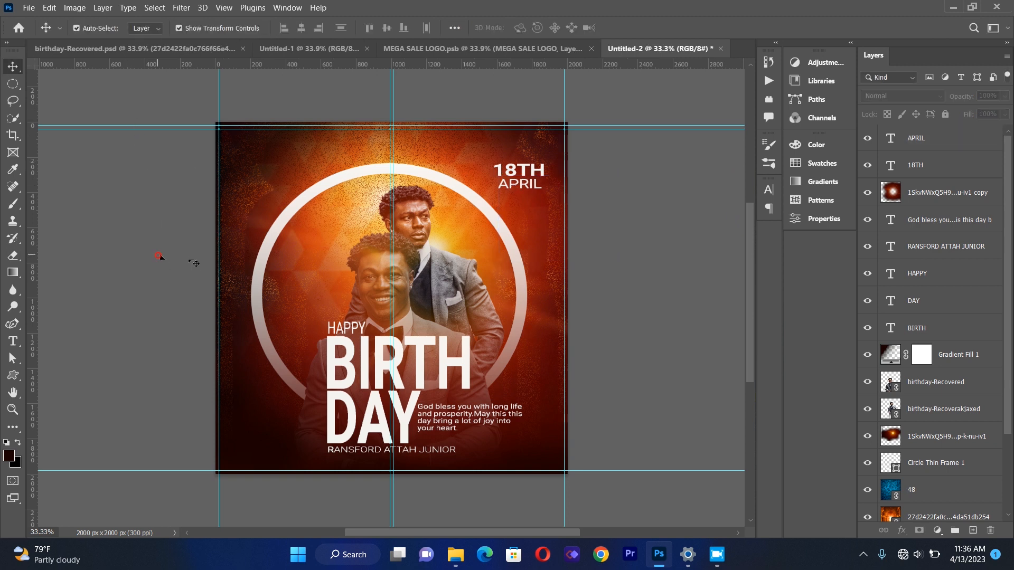
left_click(336, 260)
left_click_drag(336, 260, 363, 249)
left_click(104, 229)
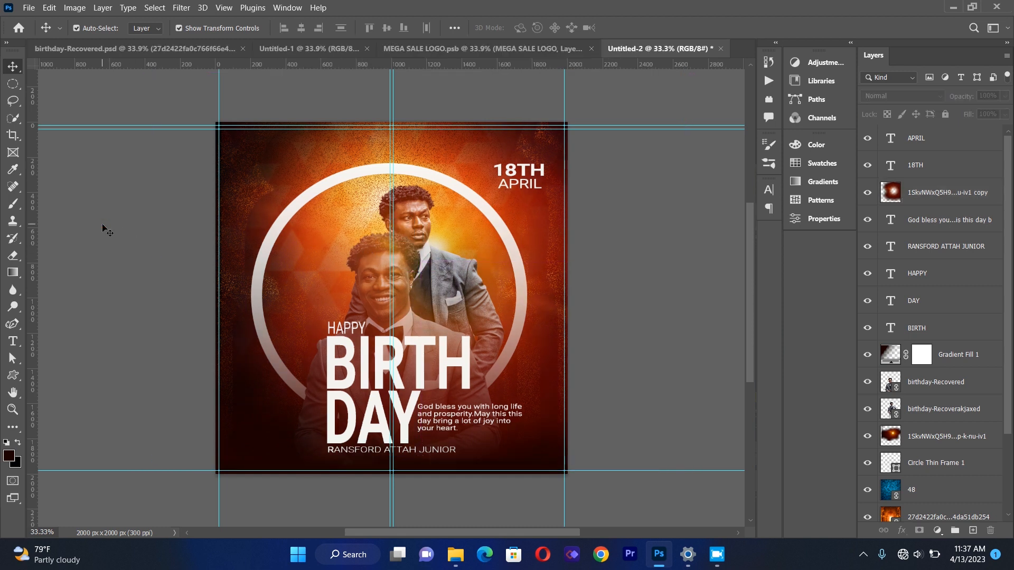
Place the linked confetti image 4.png from the bithday flyer folder into the document.
left_click(29, 8)
left_click(57, 261)
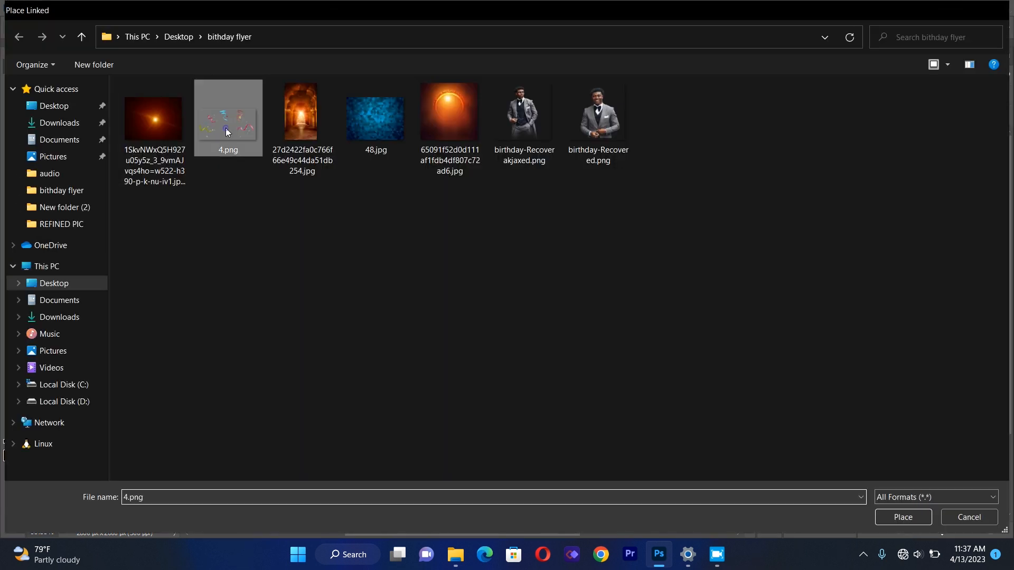
double_click(226, 128)
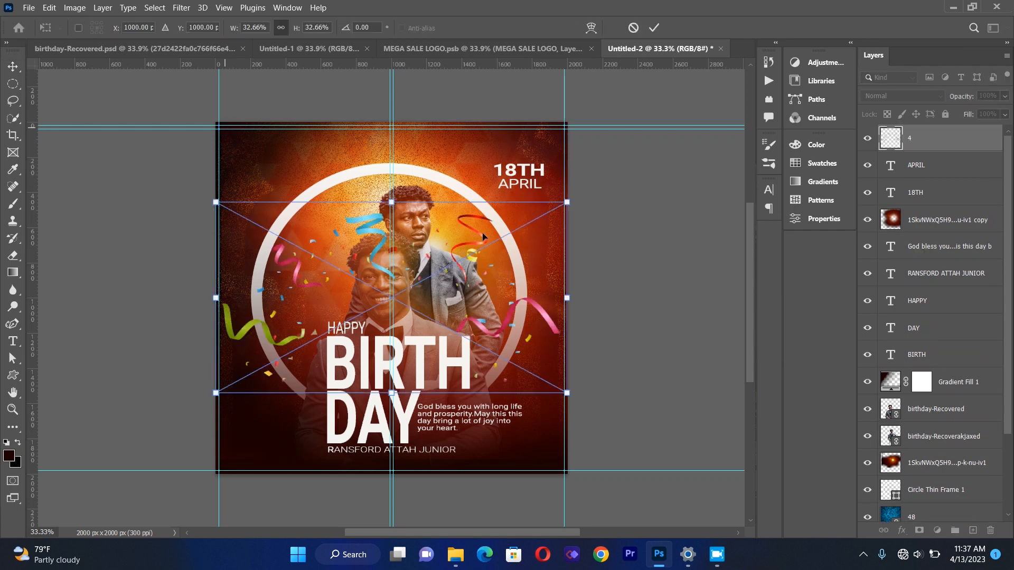
Move the confetti image down over the lower half of the flyer and commit it.
left_click_drag(473, 258, 480, 306)
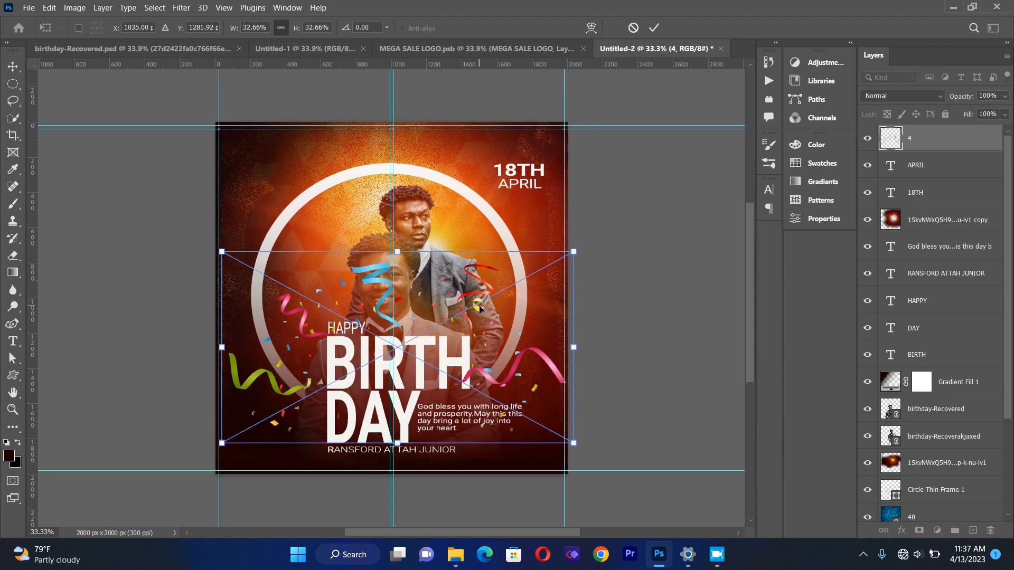
left_click_drag(521, 363, 521, 367)
key("Return")
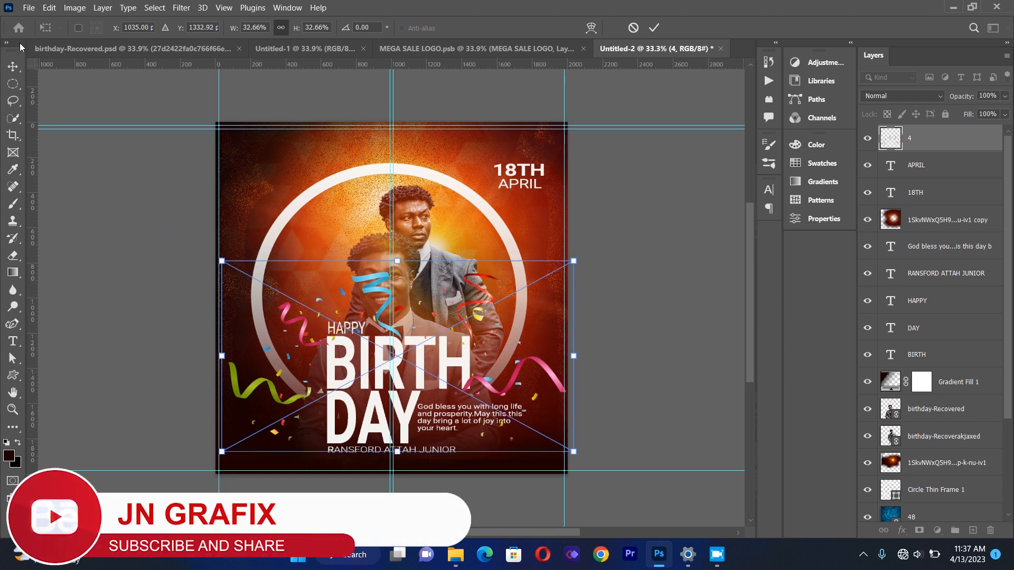
Add a Hue/Saturation adjustment layer clipped to the confetti layer.
left_click(925, 139)
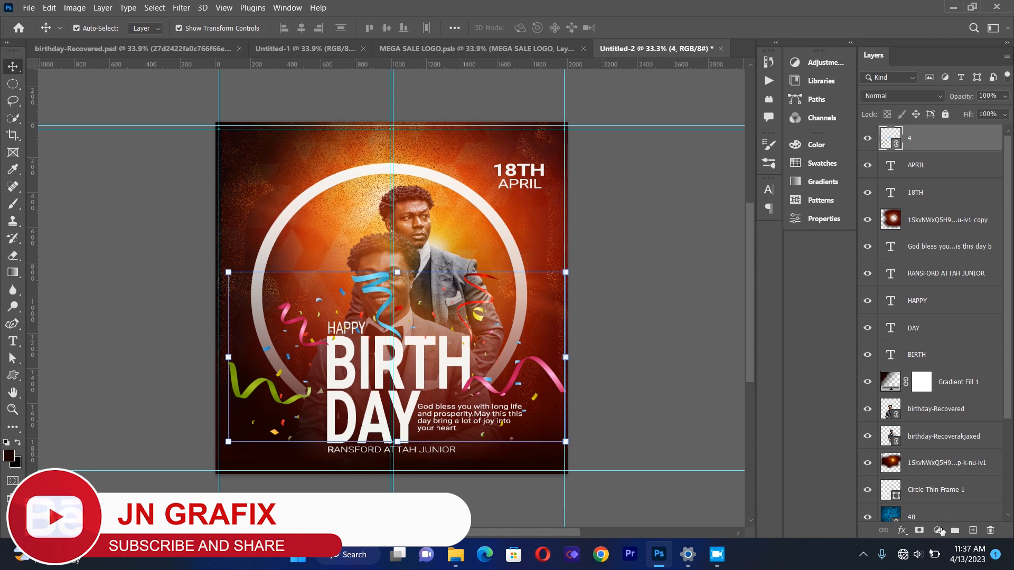
left_click(938, 531)
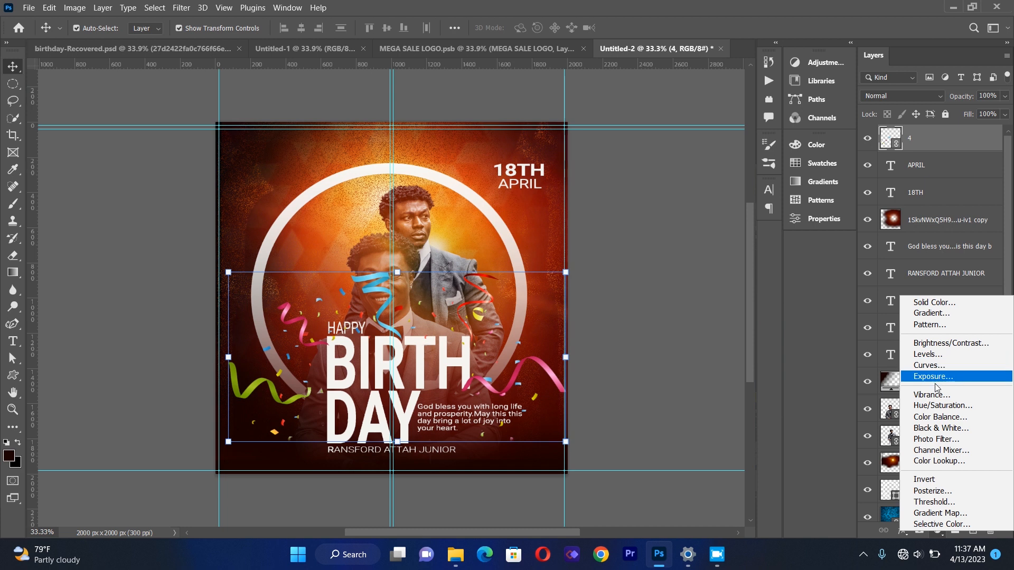
left_click(936, 406)
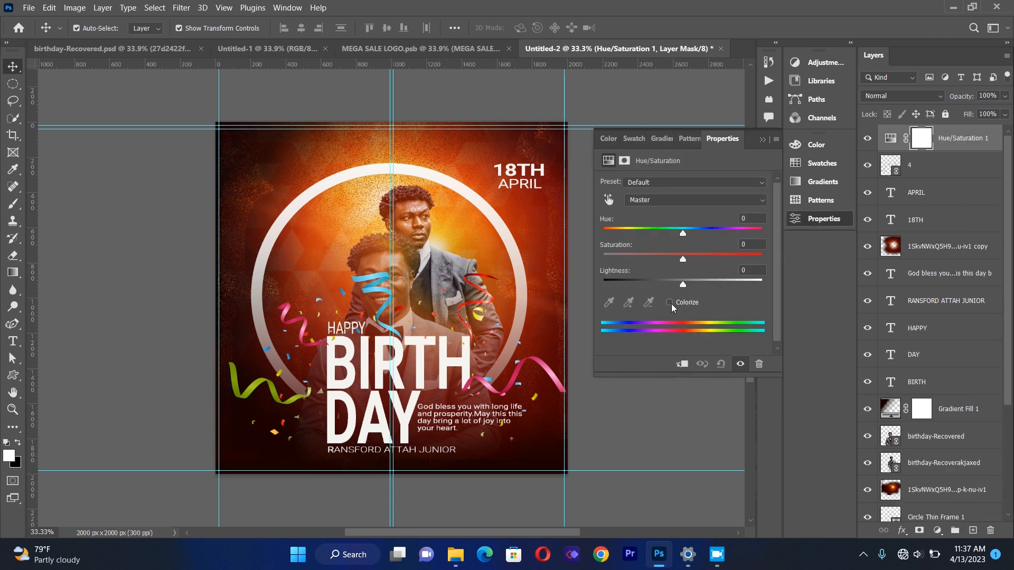
left_click(683, 363)
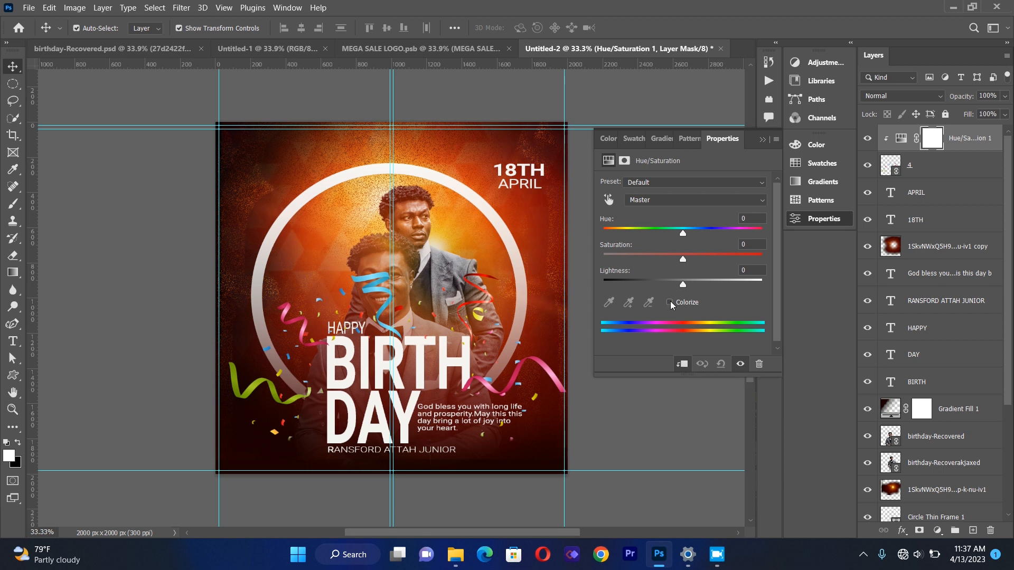
Colorize the confetti with hue 20 and saturation 73.
left_click(670, 303)
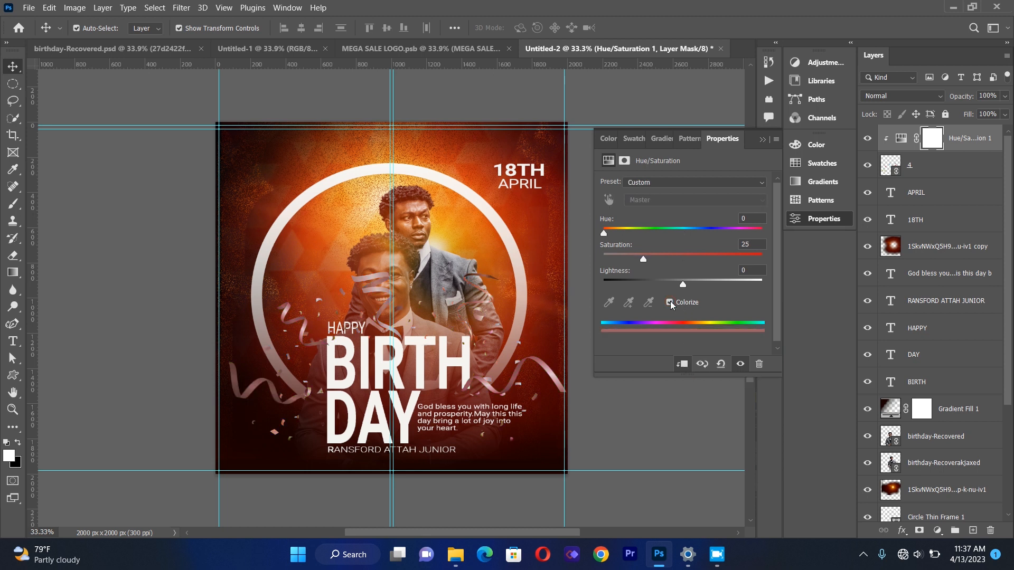
left_click_drag(644, 260, 701, 259)
mouse_move(604, 234)
left_mouse_down()
mouse_move(634, 234)
mouse_move(613, 245)
left_mouse_up()
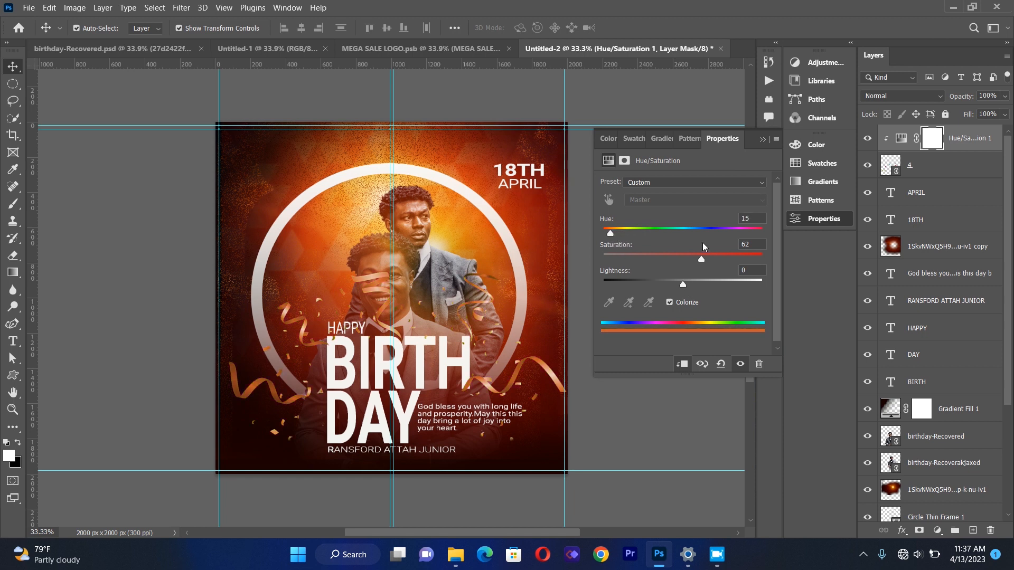
left_click_drag(701, 262, 719, 266)
left_click_drag(615, 238, 613, 239)
left_click(762, 139)
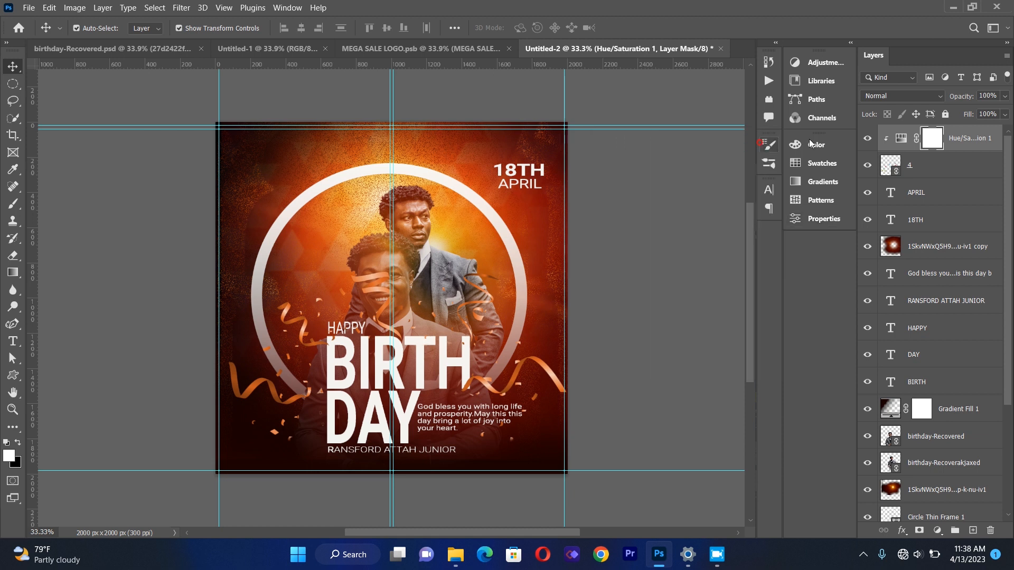
Apply a Gaussian Blur with a radius of 6.8 pixels to the confetti layer.
left_click(956, 167)
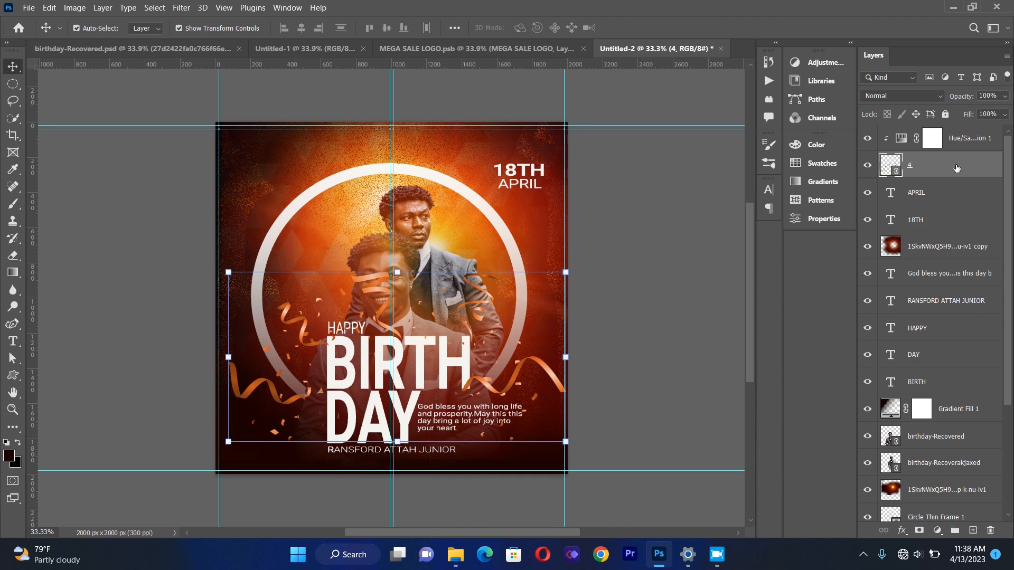
left_click(181, 8)
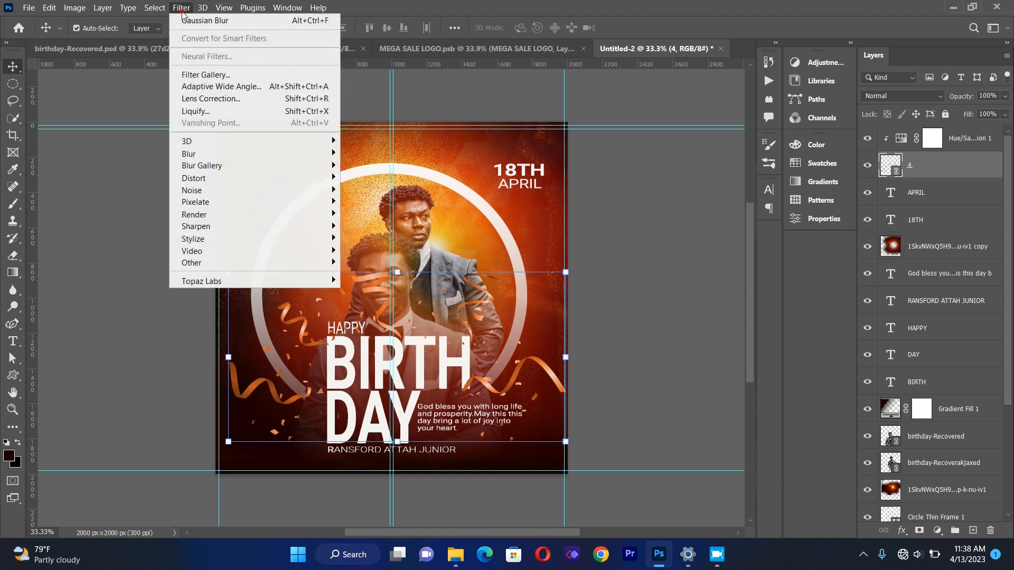
mouse_move(206, 156)
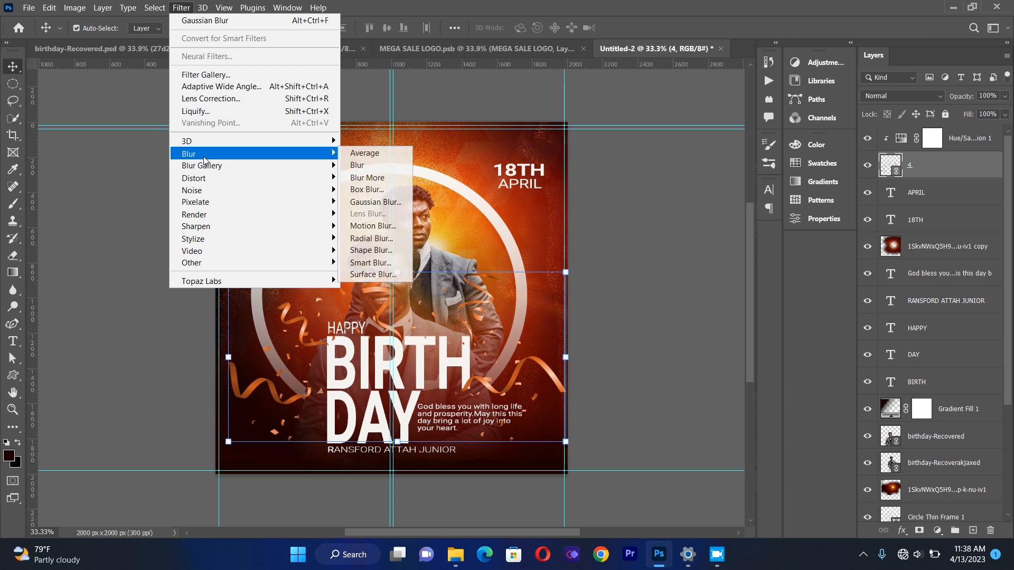
left_click(377, 202)
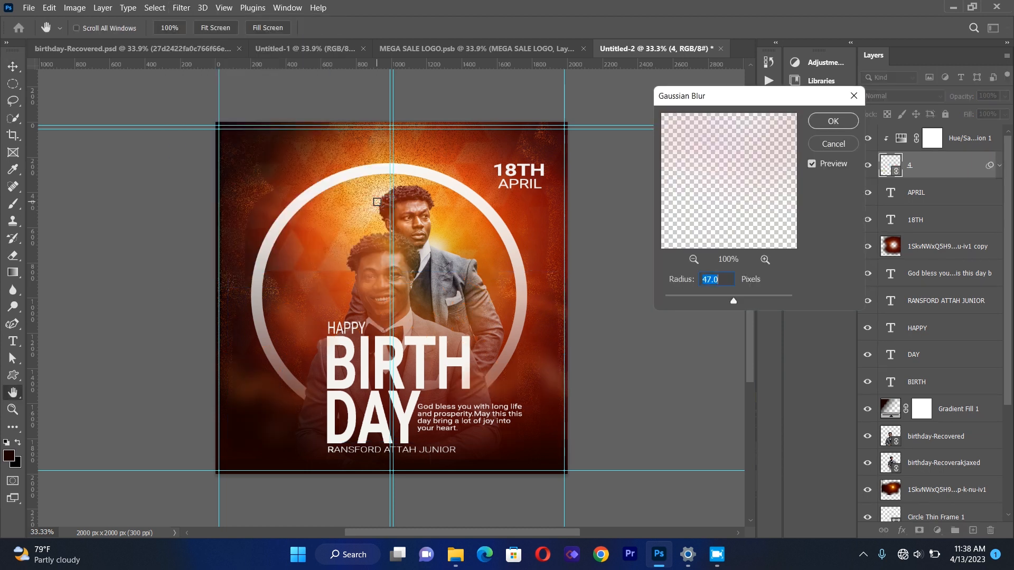
left_click_drag(721, 303, 712, 309)
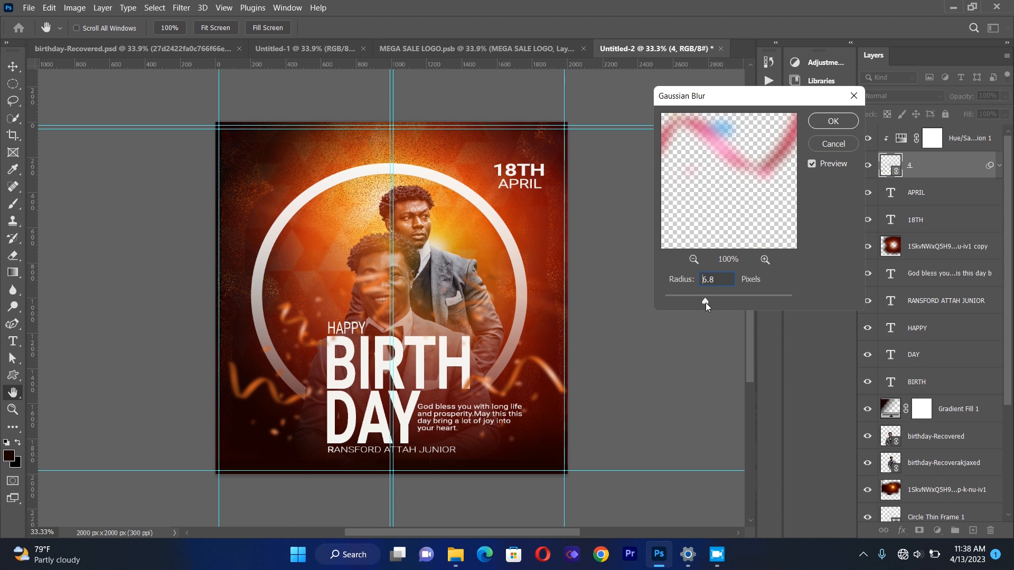
left_click(835, 120)
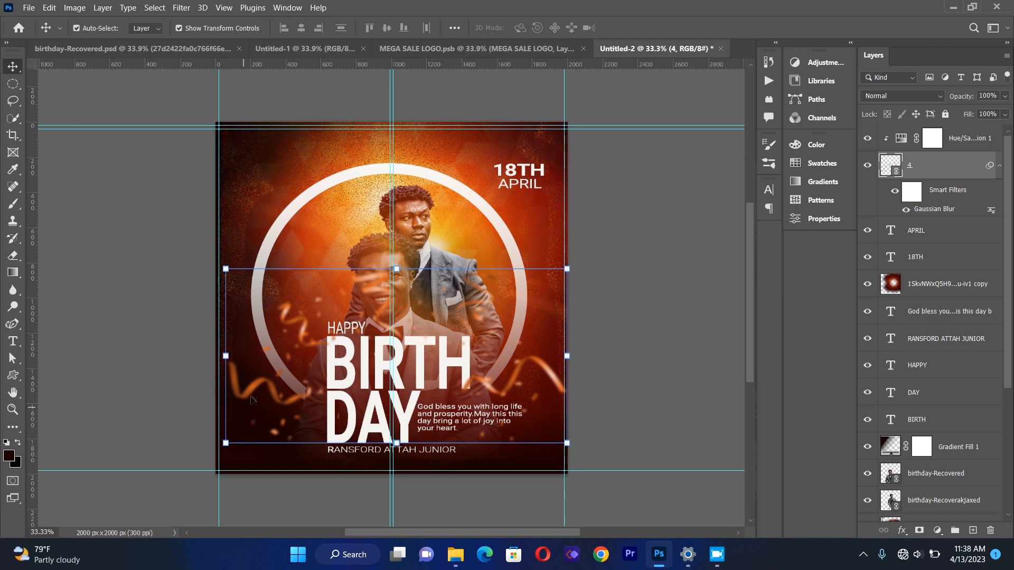
Rasterize the confetti layer and erase the confetti covering the portraits' faces with a large eraser.
left_click(12, 255)
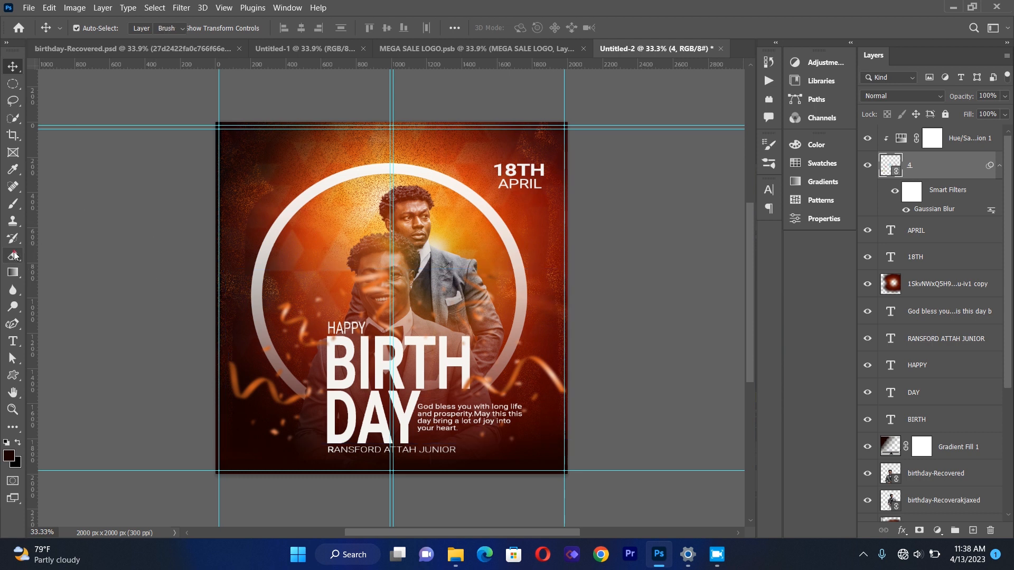
left_click(375, 217)
left_click(624, 218)
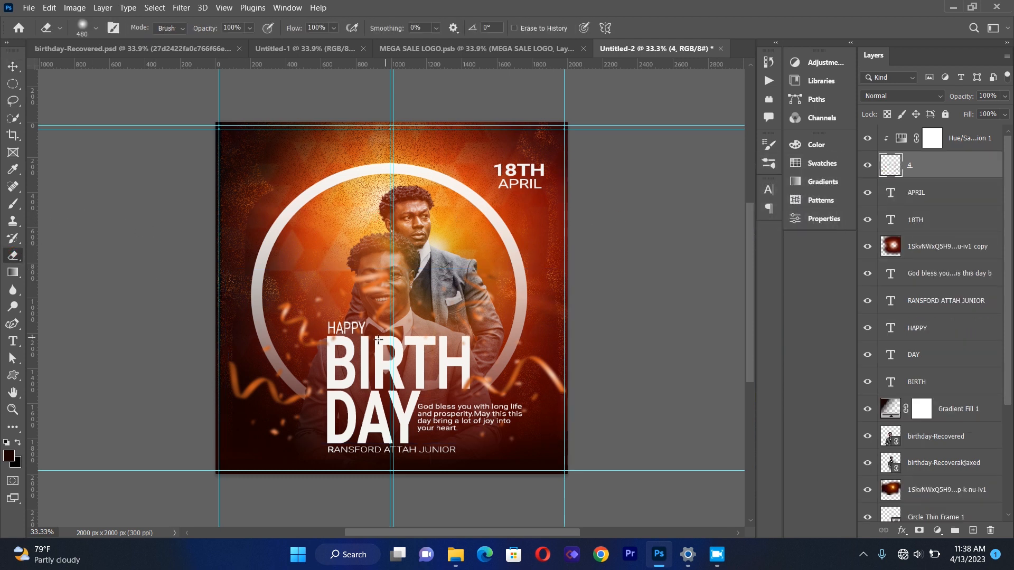
mouse_move(415, 316)
left_mouse_down()
mouse_move(376, 262)
mouse_move(381, 298)
mouse_move(380, 277)
mouse_move(332, 278)
mouse_move(365, 284)
mouse_move(397, 268)
mouse_move(362, 299)
left_mouse_up()
mouse_move(472, 279)
left_mouse_down()
mouse_move(481, 282)
mouse_move(364, 301)
mouse_move(364, 353)
mouse_move(357, 346)
mouse_move(389, 289)
mouse_move(413, 310)
mouse_move(403, 360)
left_mouse_up()
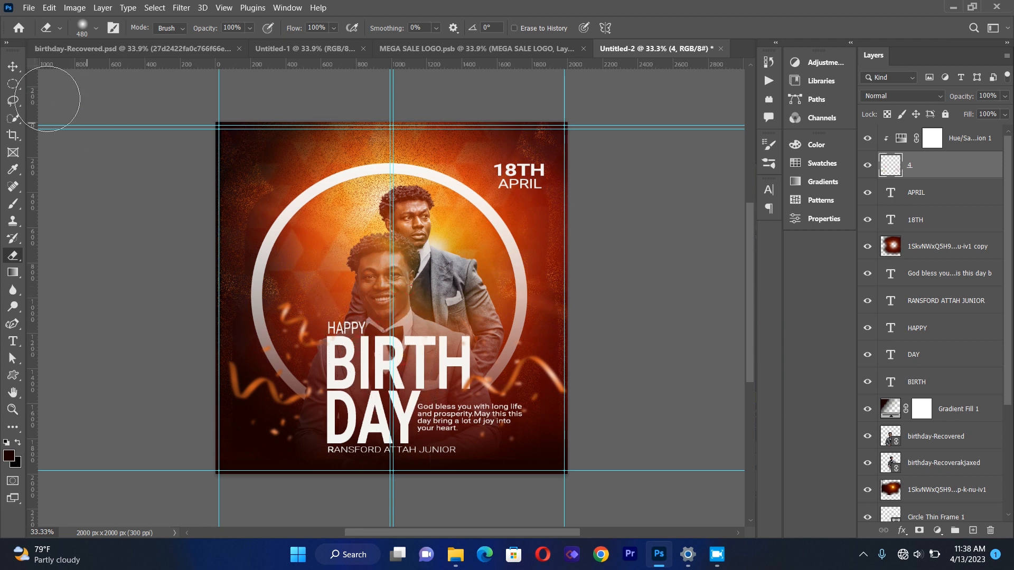
Create a new empty layer and select the 1704 cross-shaped brush at a size of 72 px.
left_click(12, 66)
left_click(155, 246)
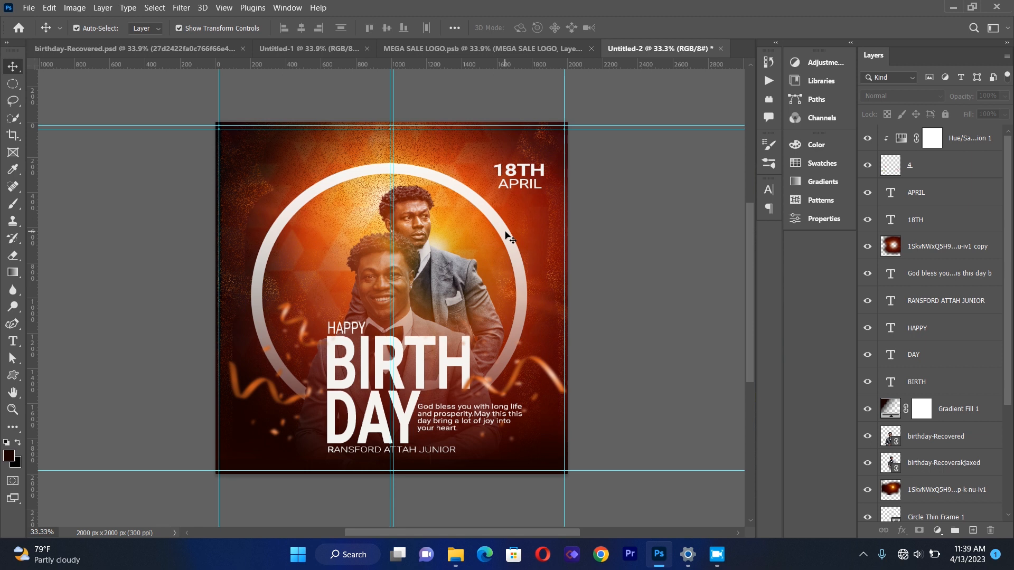
left_click(974, 531)
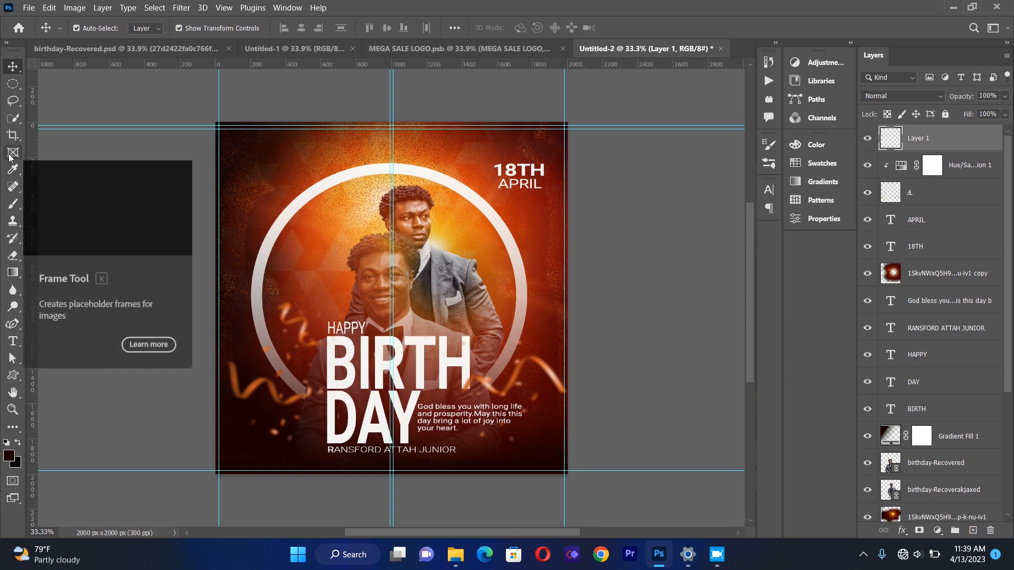
left_click(14, 204)
left_click(113, 30)
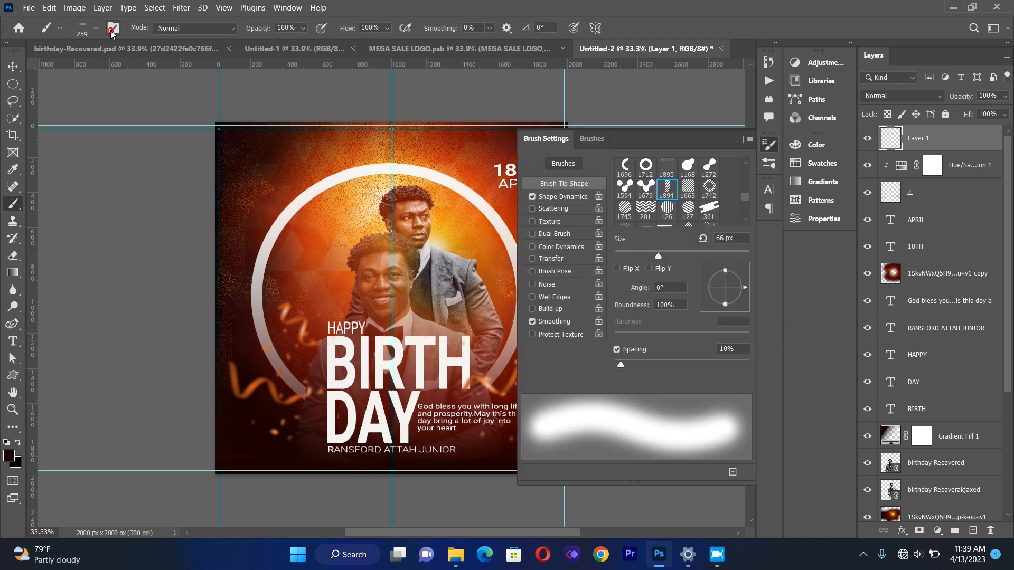
left_click_drag(751, 197, 747, 196)
left_click(688, 180)
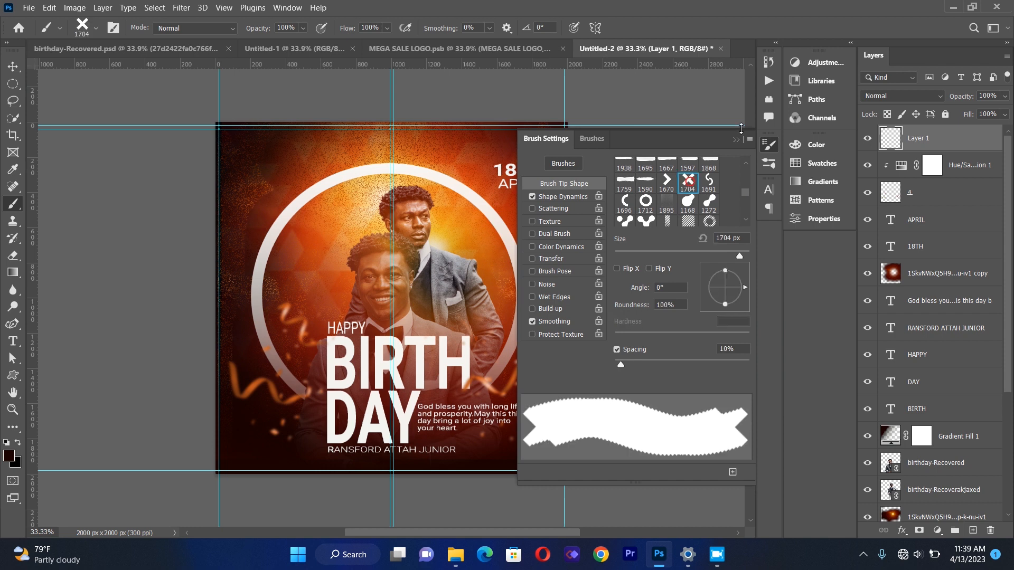
left_click(736, 140)
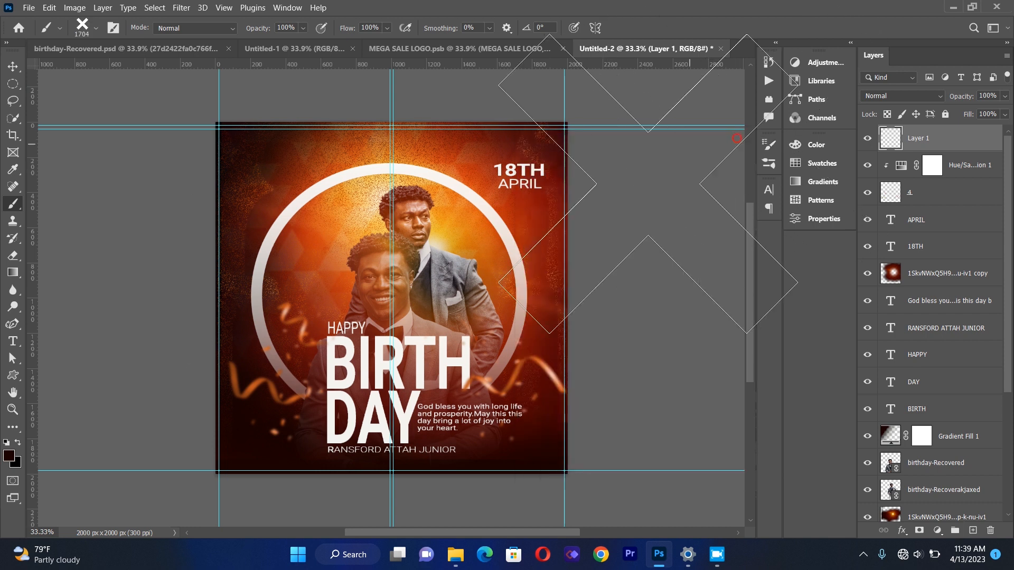
left_click(95, 29)
left_click_drag(114, 70, 104, 70)
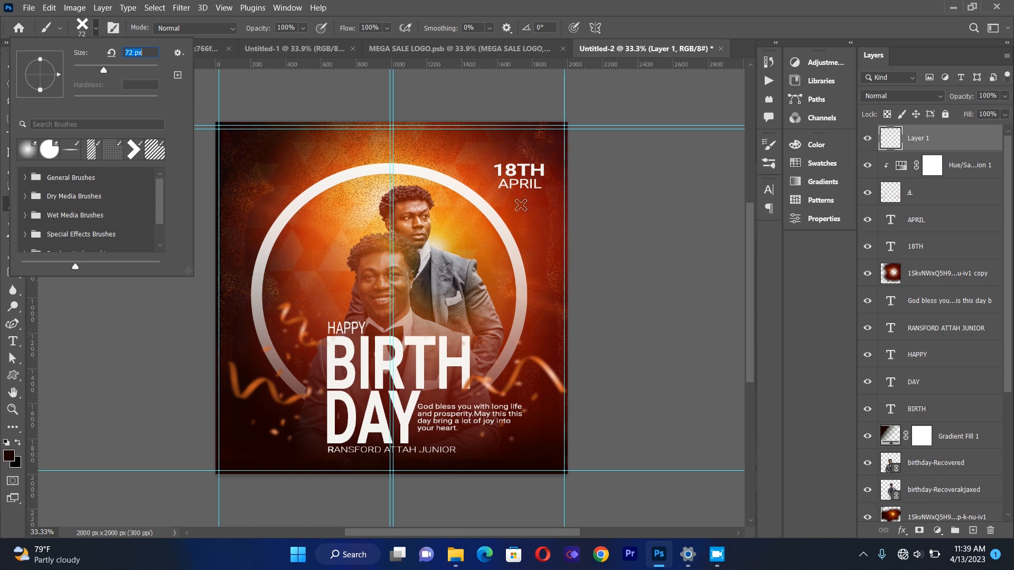
Sample white from the flyer as the foreground colour and stamp a cross below the APRIL date.
left_click(520, 205)
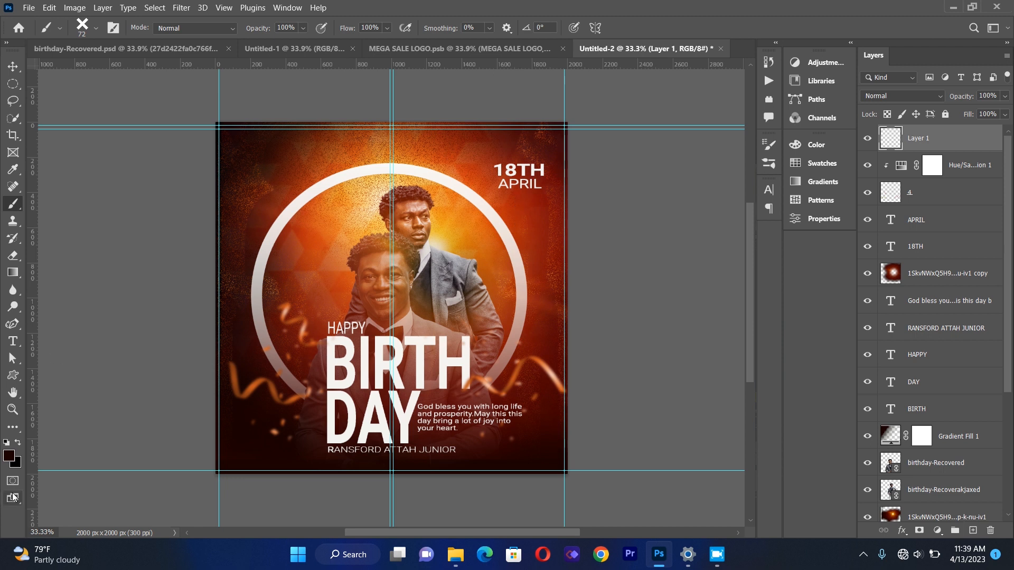
left_click(9, 456)
left_click(328, 377)
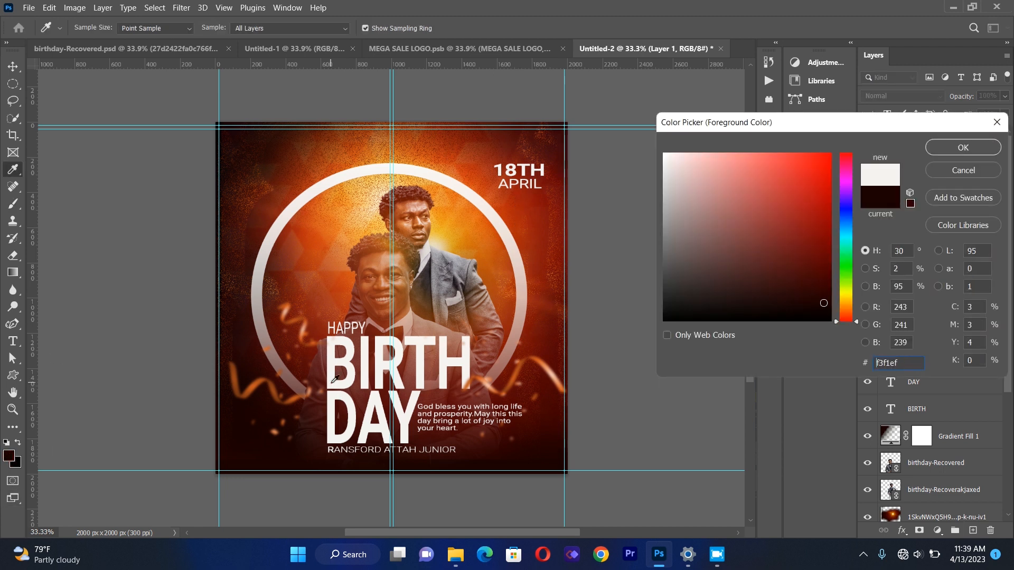
left_click(931, 148)
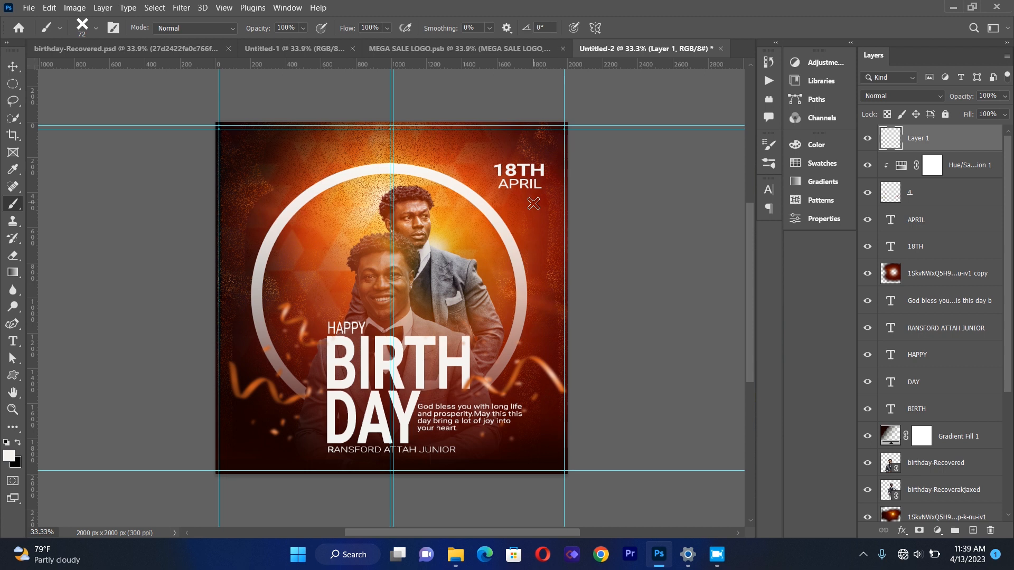
left_click(533, 203)
Duplicate the cross layer and nudge the copy down beneath the first cross.
key("ctrl+j")
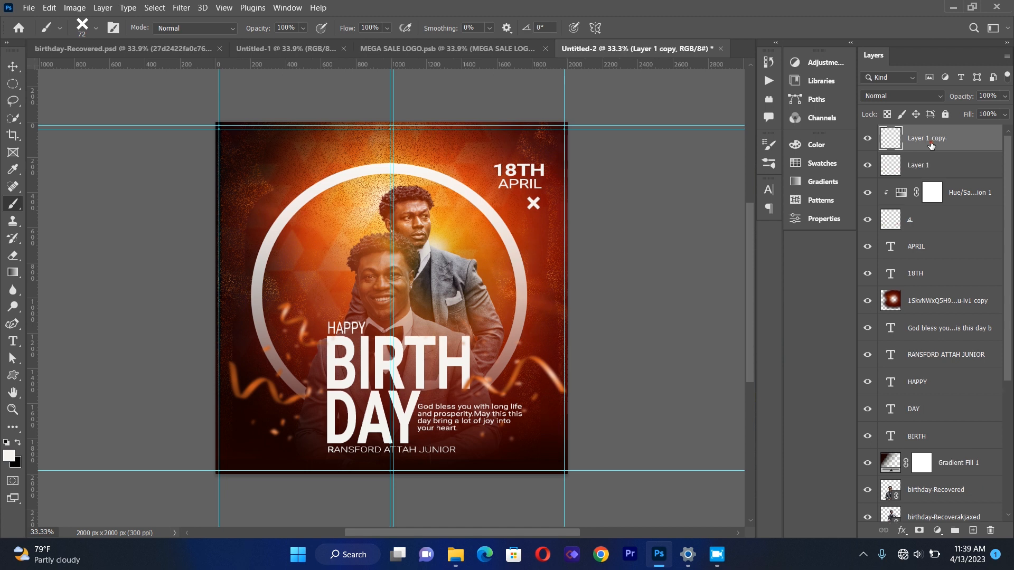
left_click(13, 66)
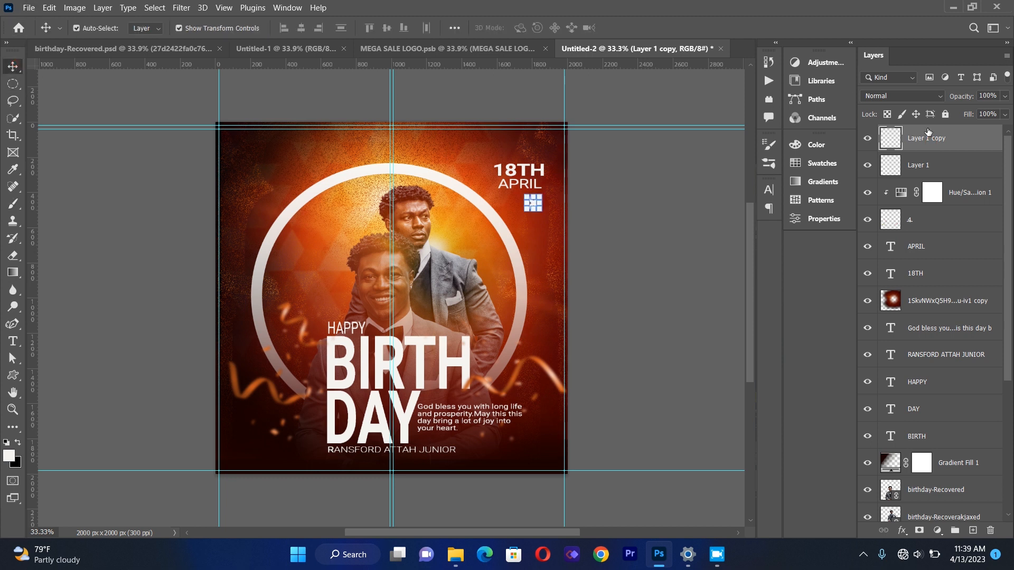
key("shift+Down")
key("shift+Down")
key("shift+Down")
key("shift+Up")
key("shift+Up")
key("shift+Up")
key("shift+Up")
key("shift+Down")
key("shift+Down")
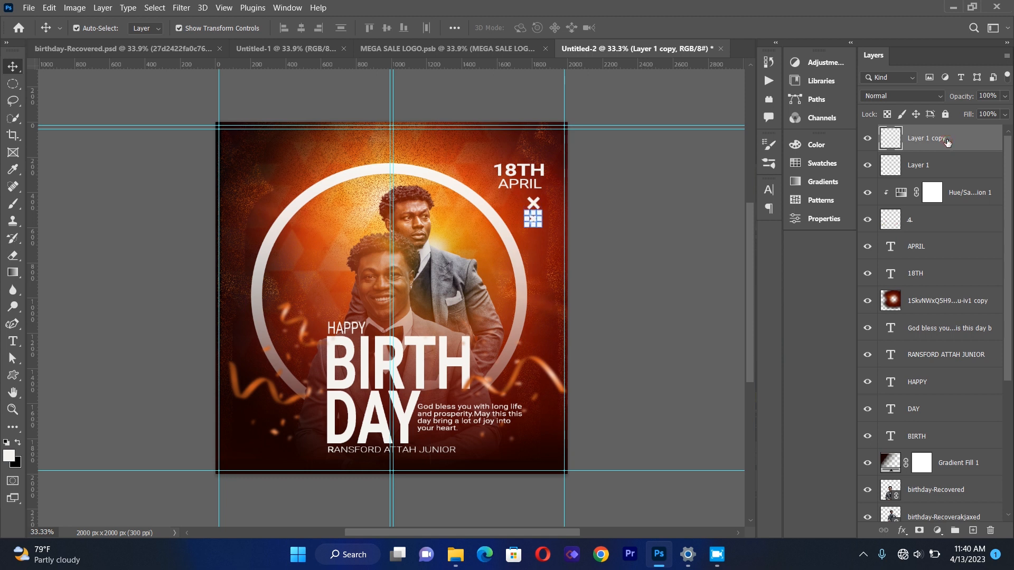
Duplicate the cross again and nudge the new copy down to form a third cross.
key("ctrl+j")
key("shift+Down")
key("shift+Down")
key("shift+Down")
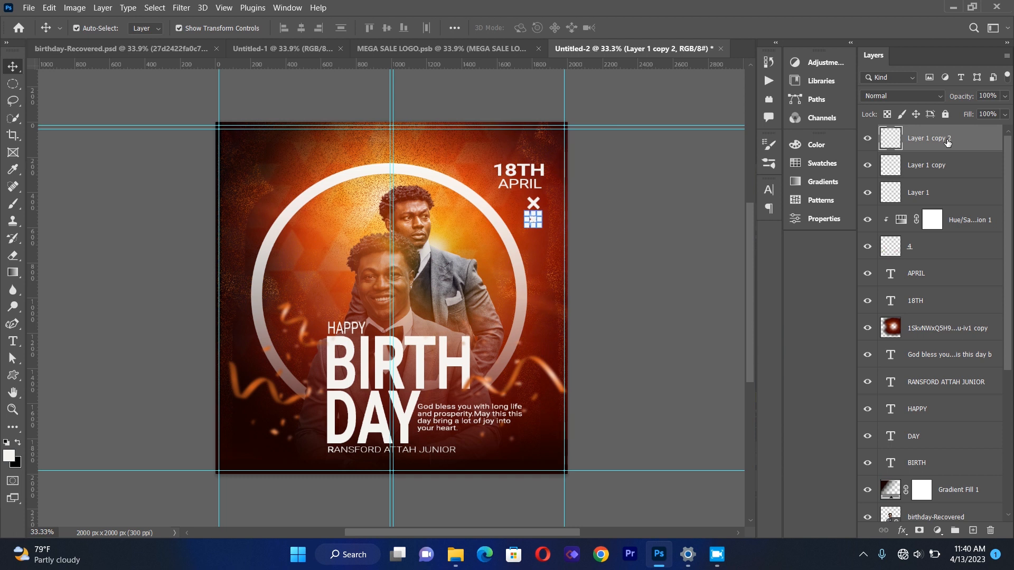
key("shift+Down")
key("shift+Down")
key("shift+Down")
key("shift+Down")
key("shift+Down")
key("shift+Down")
key("shift+Down")
key("shift+Down")
key("shift+Down")
key("shift+Down")
key("shift+Down")
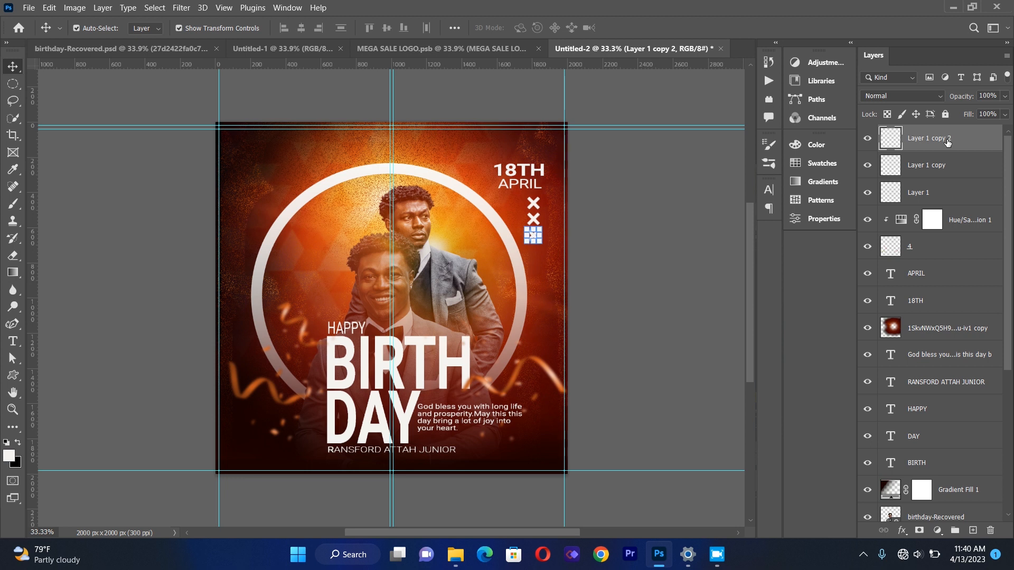
Duplicate the cross once more and nudge it down to make a column of four crosses.
key("ctrl+j")
key("shift+Down")
key("shift+Down")
key("shift+Down")
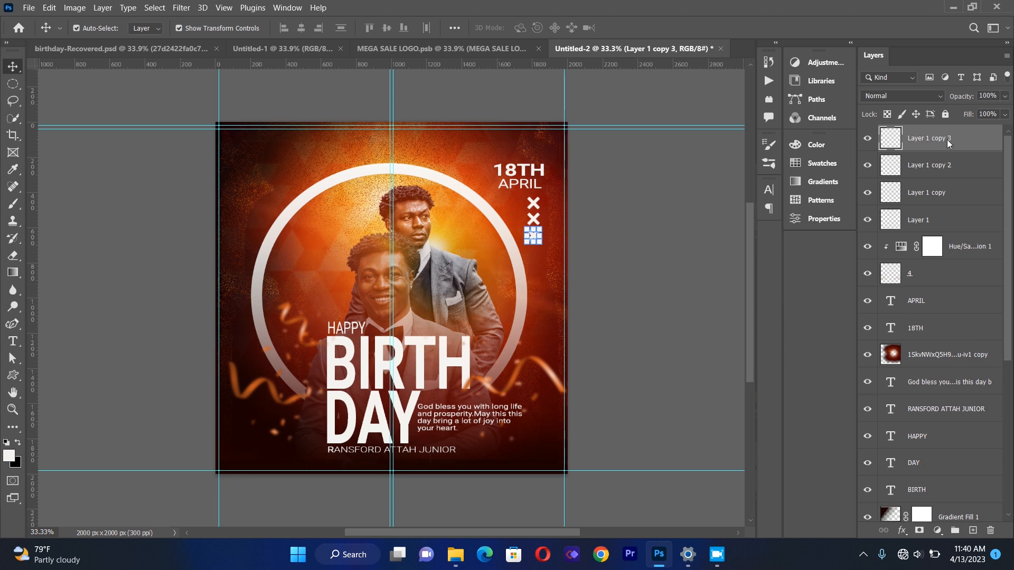
key("shift+Down")
key("shift+Down")
key("shift+Down")
key("shift+Down")
key("shift+Down")
key("shift+Down")
key("shift+Down")
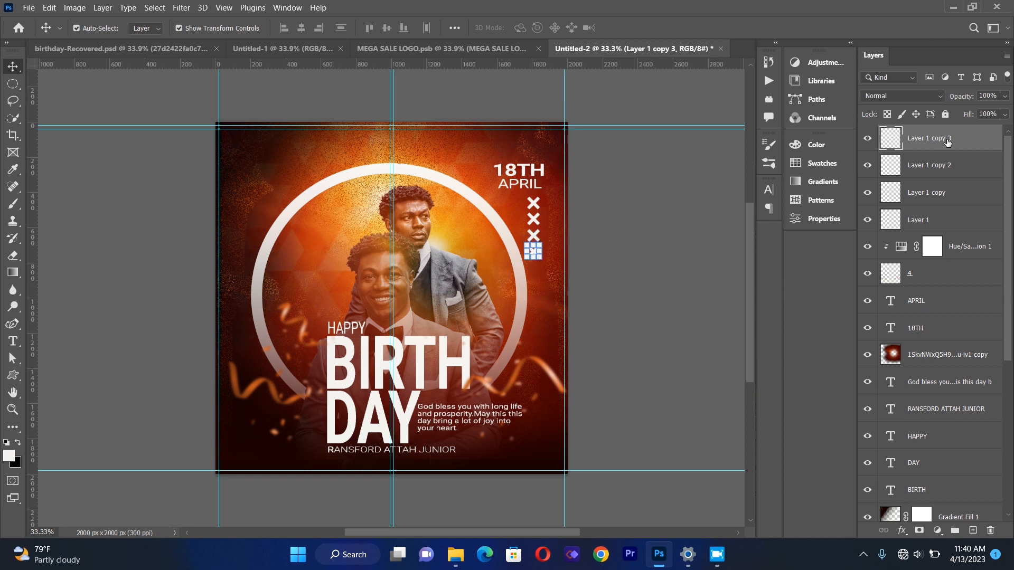
Switch to the 1670 chevron-shaped brush from the brush tip presets.
left_click(675, 248)
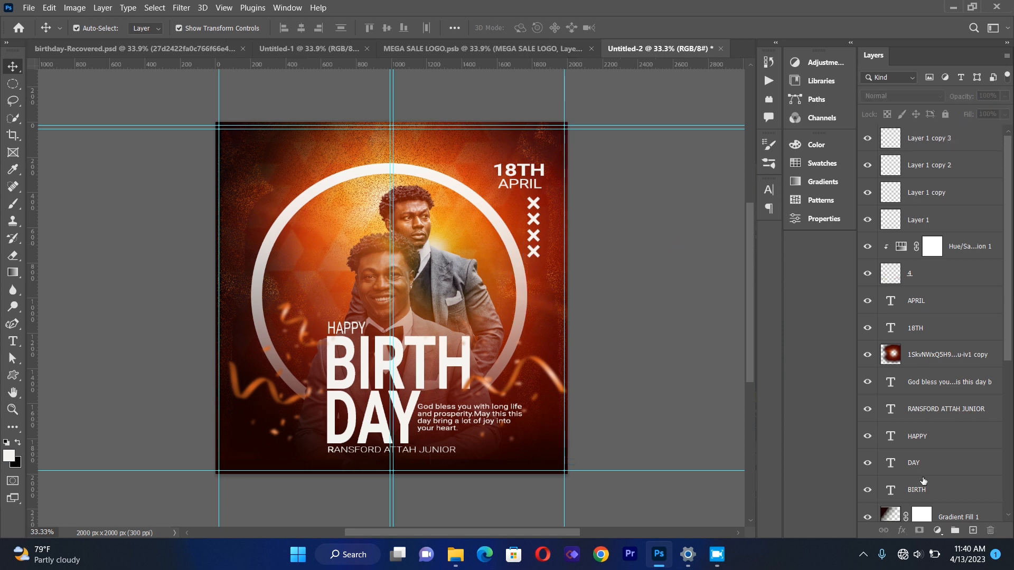
left_click(13, 204)
left_click(113, 27)
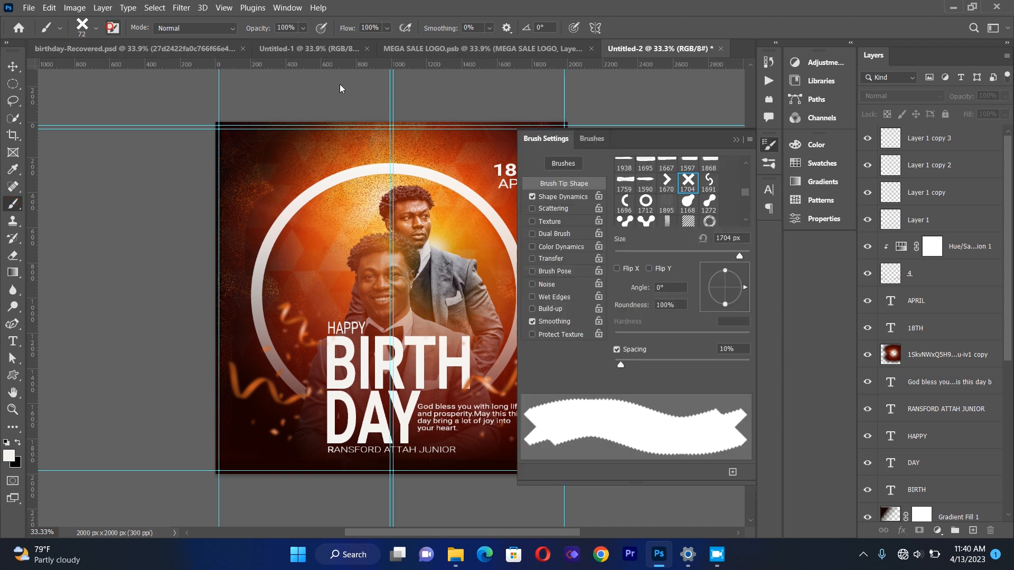
left_click(666, 182)
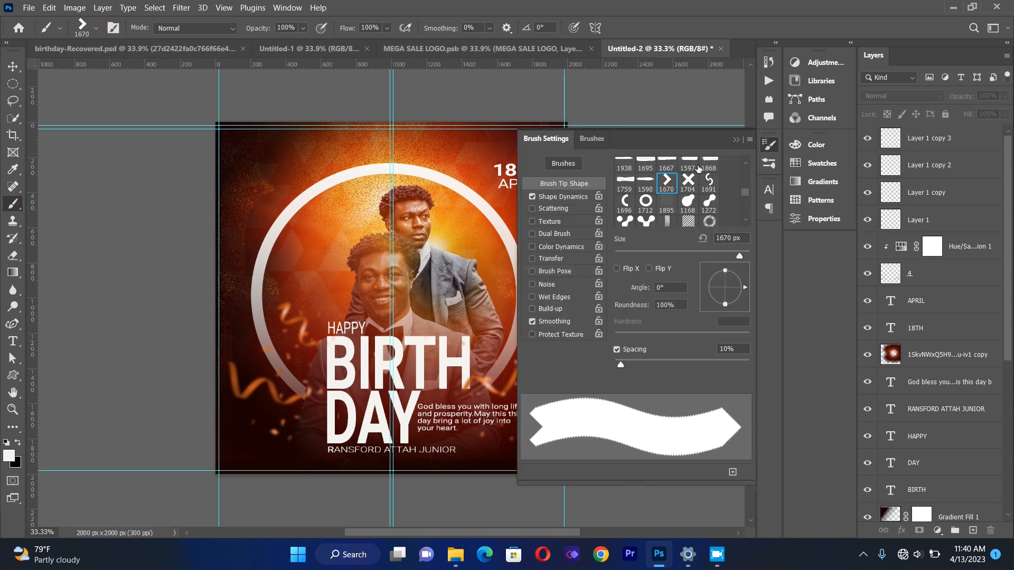
left_click(735, 140)
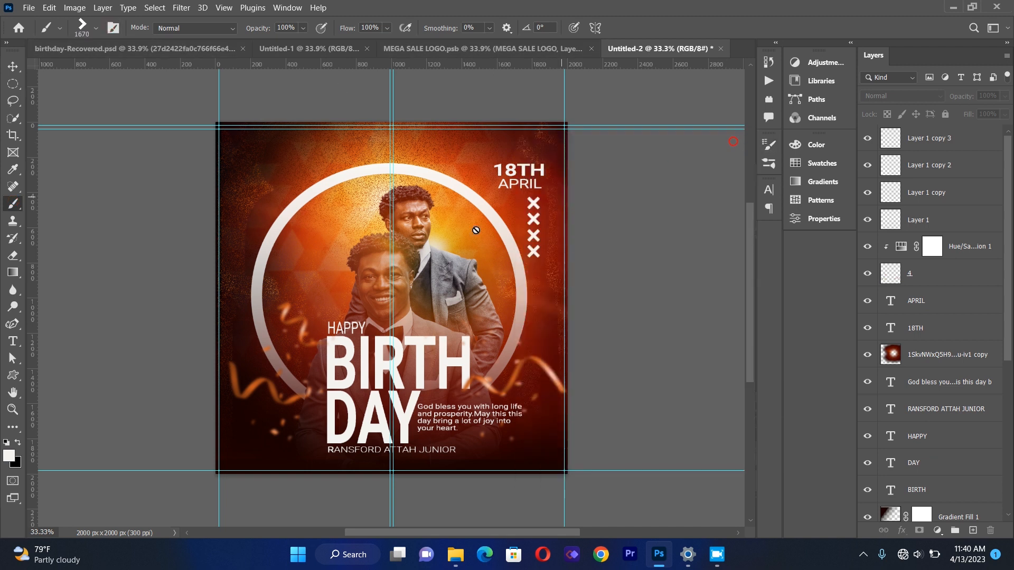
left_click(417, 262)
left_click(627, 219)
Create a new layer and stamp a white chevron at 77 px near the flyer's lower-left corner.
left_click(973, 530)
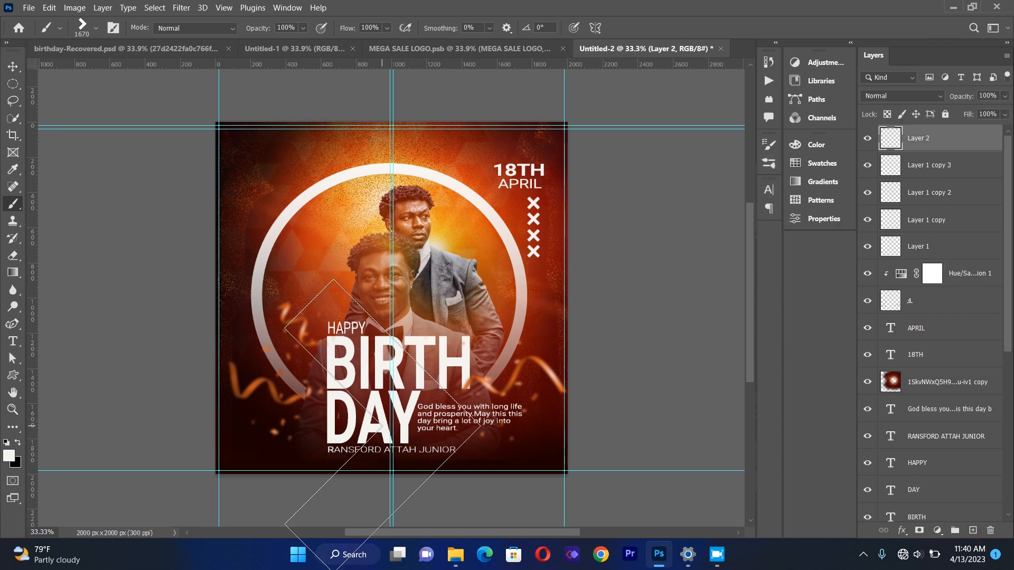
left_click(96, 29)
left_click_drag(95, 69, 106, 69)
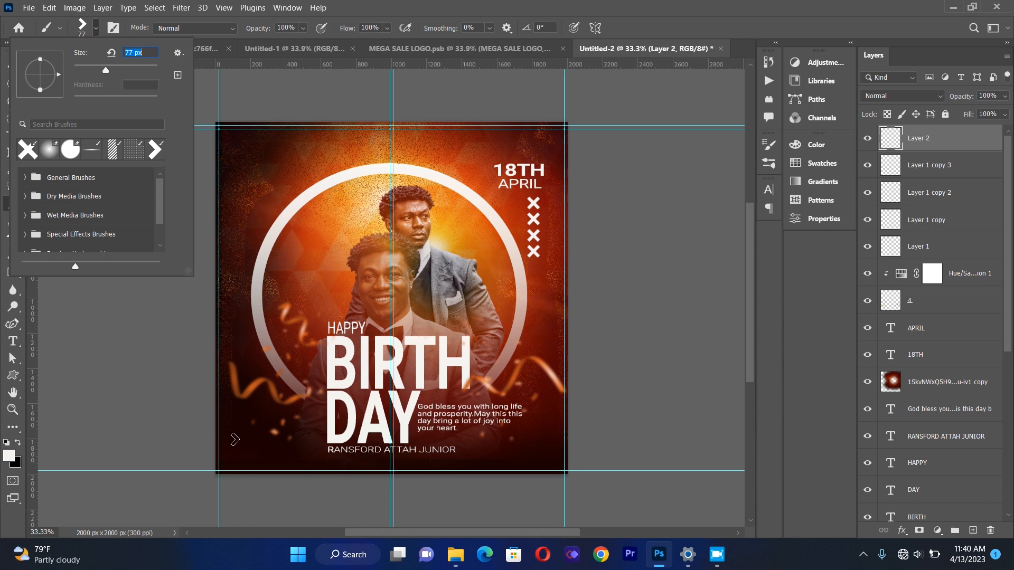
key("Return")
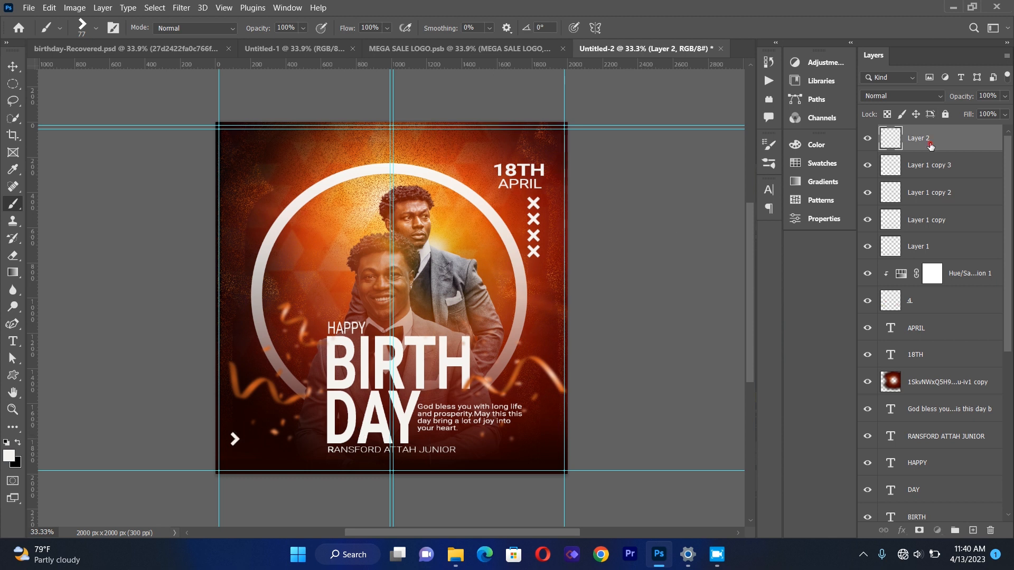
Duplicate the white chevron and nudge the copy right to sit beside the original.
key("ctrl+j")
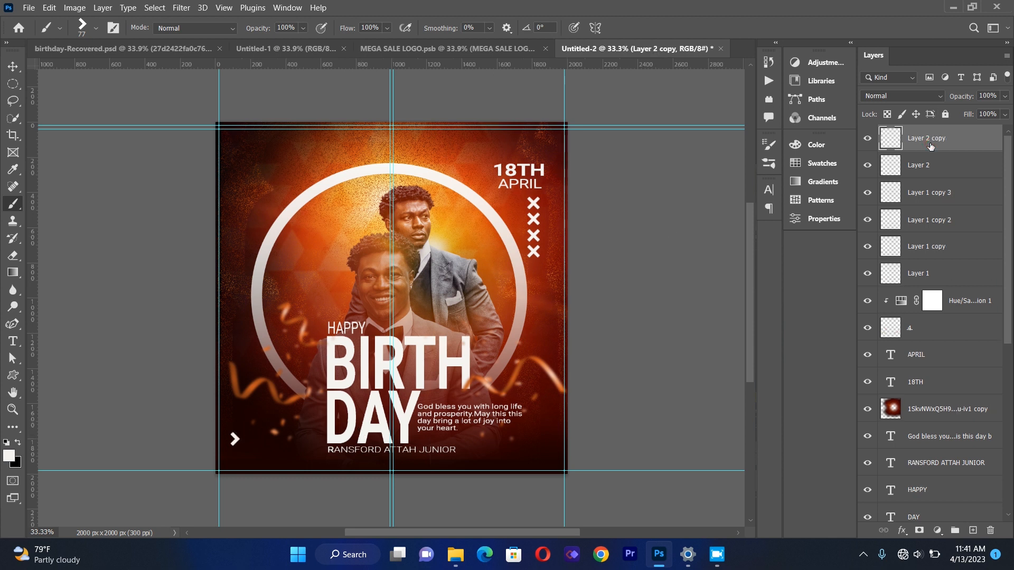
key("v")
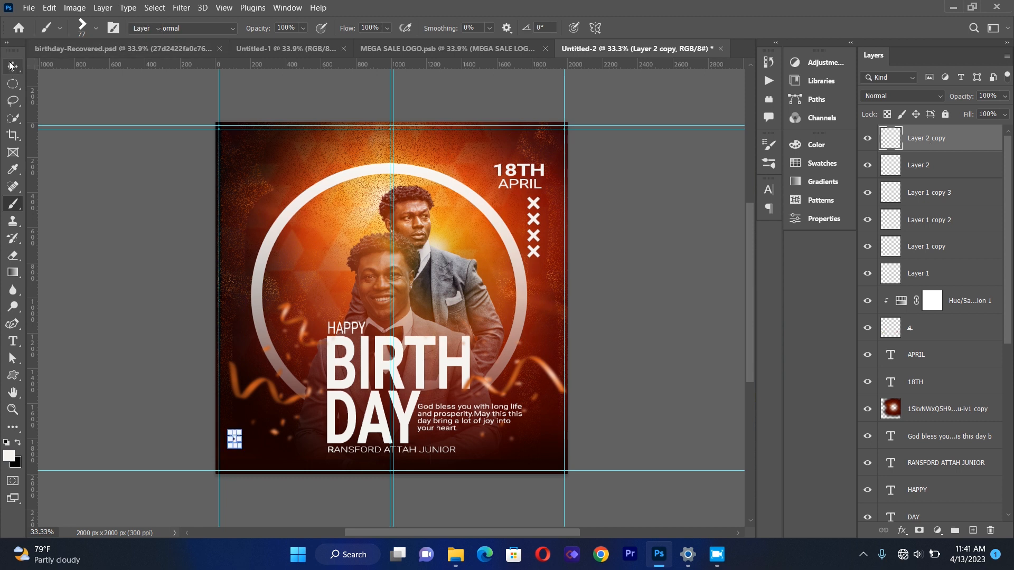
key("shift+Right")
key("shift+Right")
key("shift+Right")
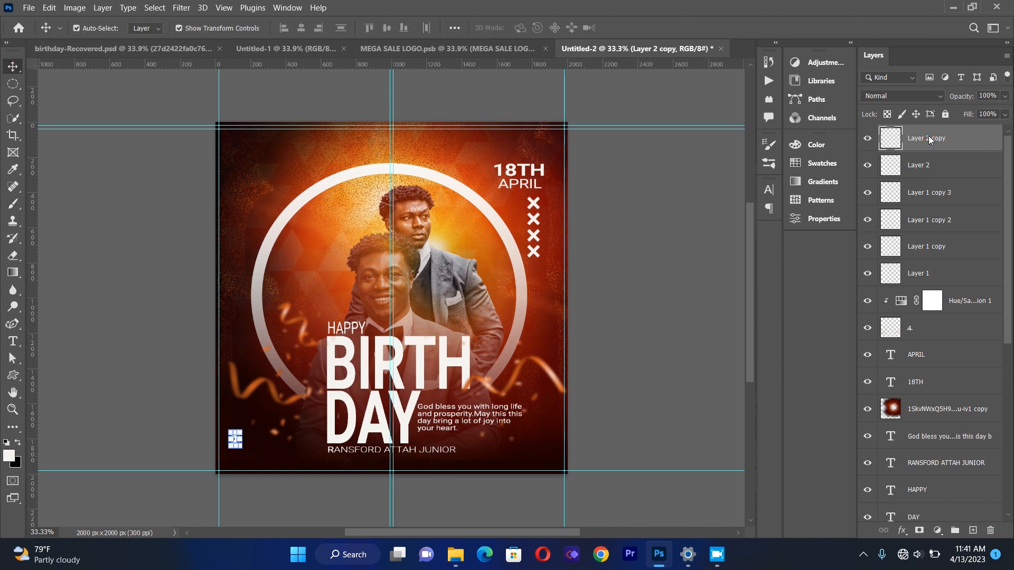
key("shift+Right")
key("shift+Right")
key("shift+Left")
Duplicate the chevron again and shift the new copy right to form a third chevron in the row.
key("ctrl+j")
key("shift+Right")
key("shift+Right")
key("shift+Right")
key("shift+Right")
key("shift+Right")
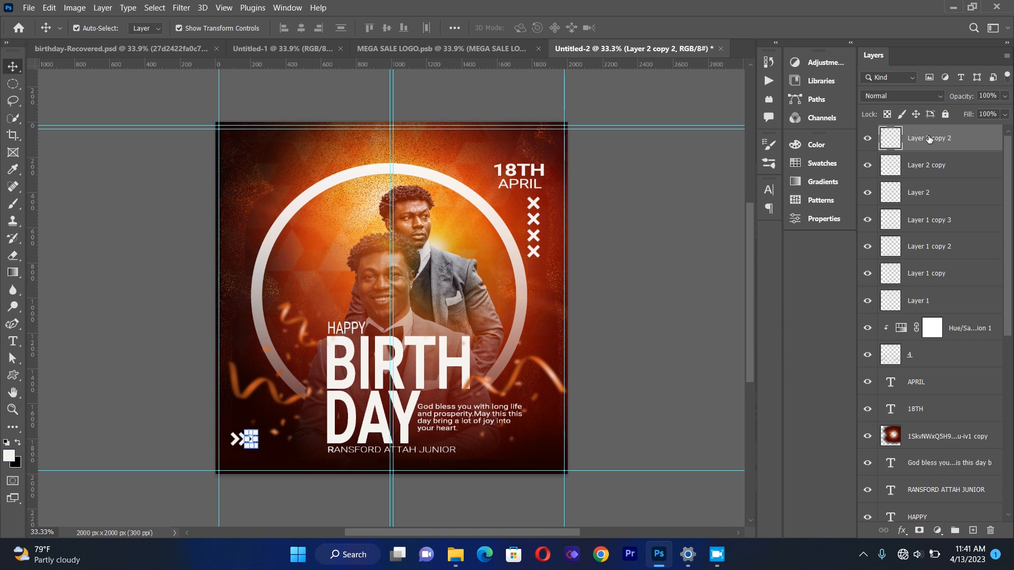
Make another chevron copy and move it right to extend the row to four.
key("ctrl+j")
key("shift+Right")
key("shift+Right")
key("shift+Right")
key("shift+Right")
key("shift+Right")
key("shift+Right")
key("shift+Right")
Duplicate the last chevron once more and nudge it right to complete a row of five arrows.
key("ctrl+j")
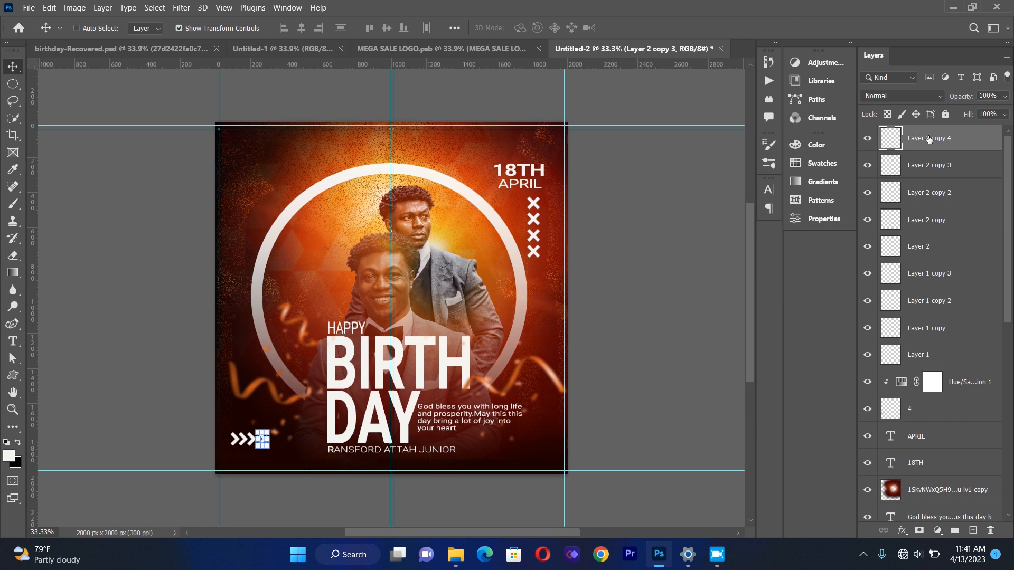
key("shift+Right")
key("shift+Right")
key("shift+Right")
key("shift+Right")
key("shift+Right")
key("shift+Right")
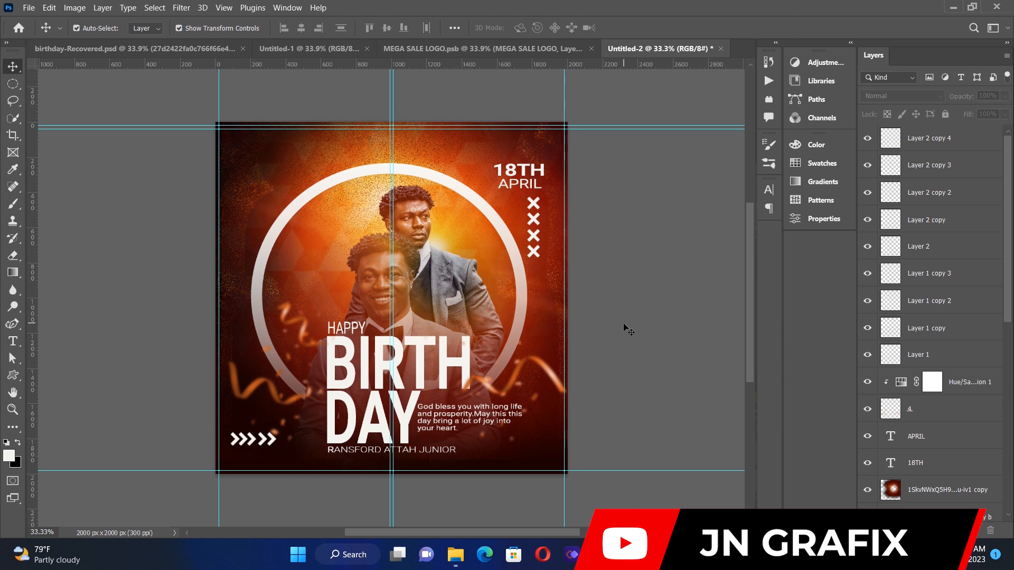
Select the glowing light image layer behind the portraits and change its blend mode to Color Dodge.
left_click(347, 273)
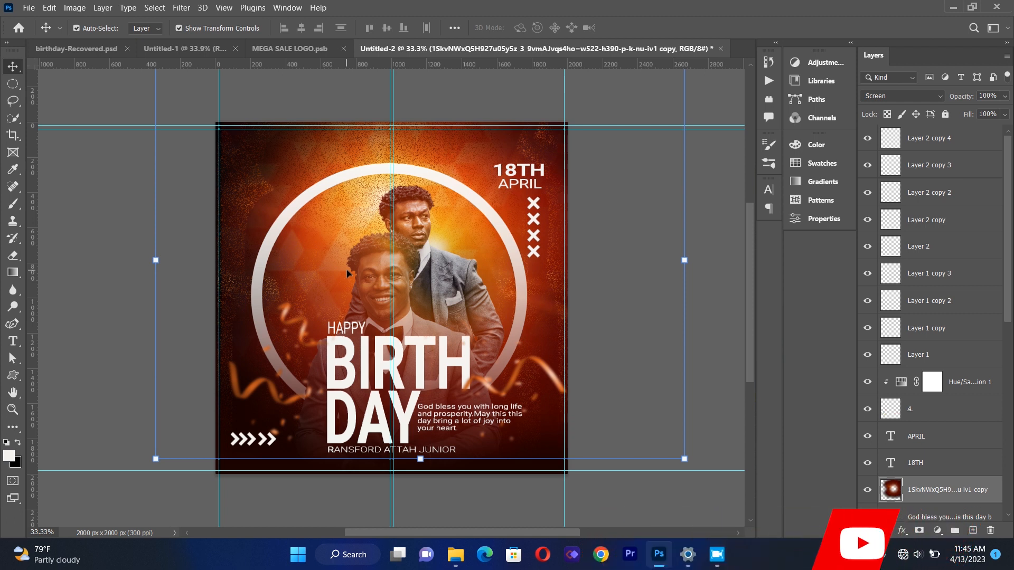
left_click(356, 281)
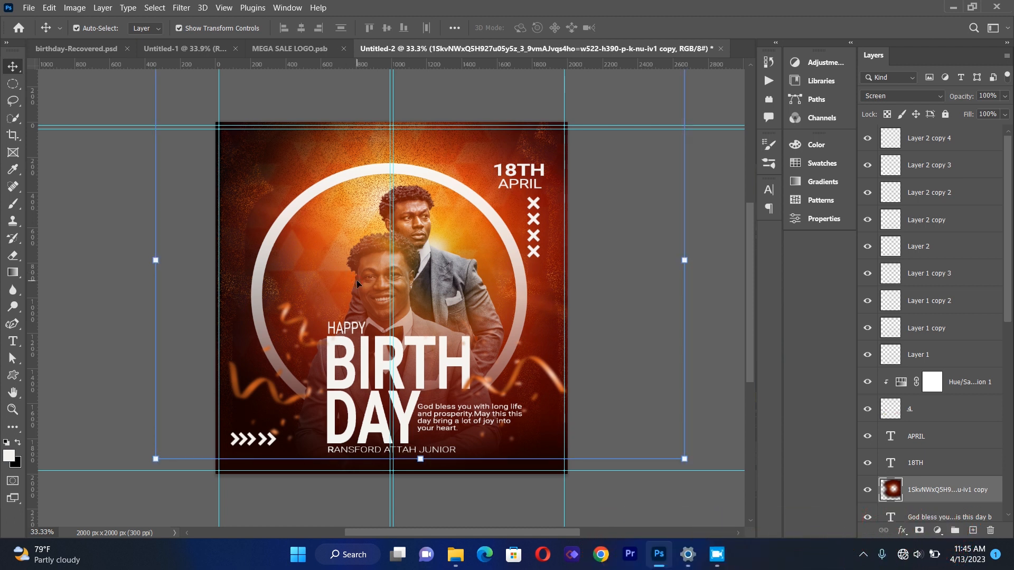
left_click(896, 100)
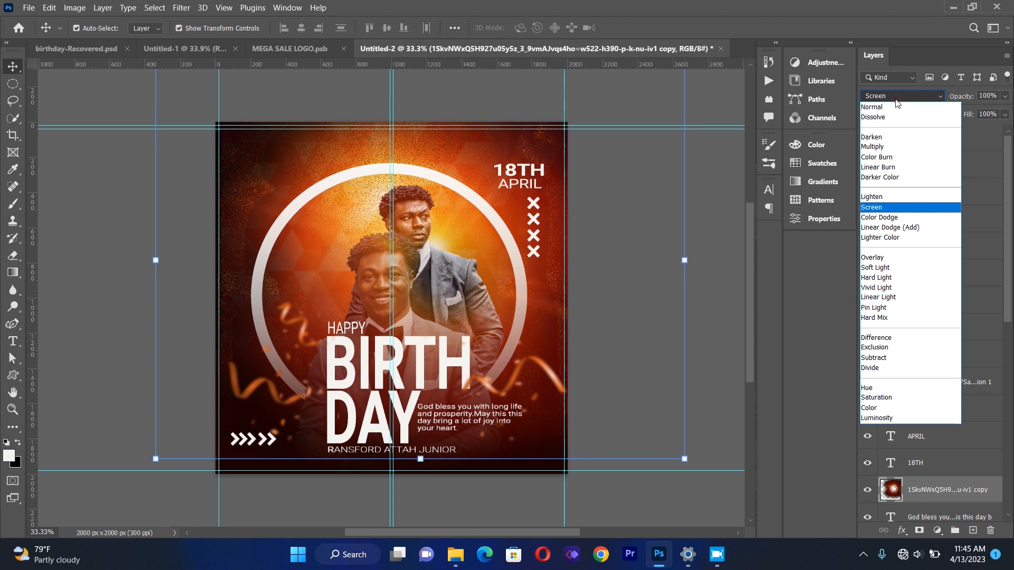
left_click(891, 221)
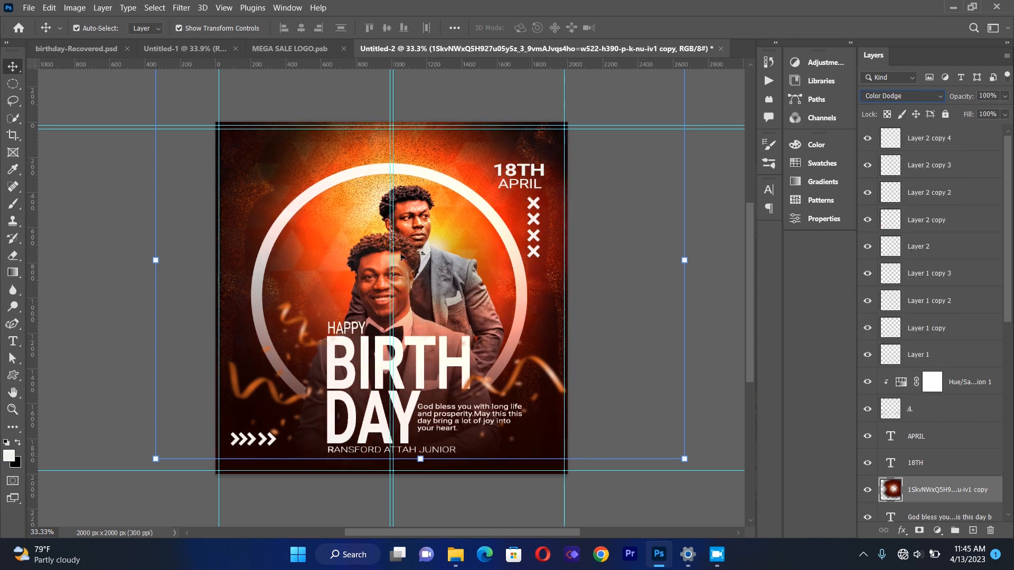